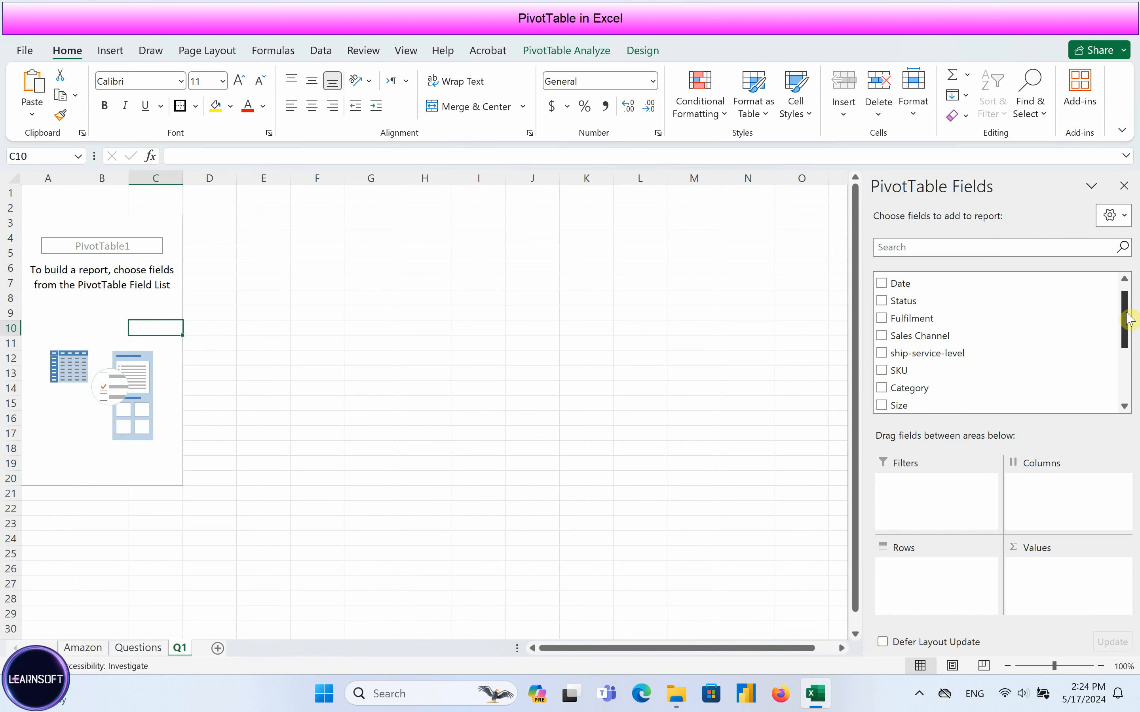
# Add Qty to the Values area and Category to the Rows area of the PivotTable on sheet Q1
pyautogui.moveTo(1130, 319); pyautogui.dragTo(1124, 369)
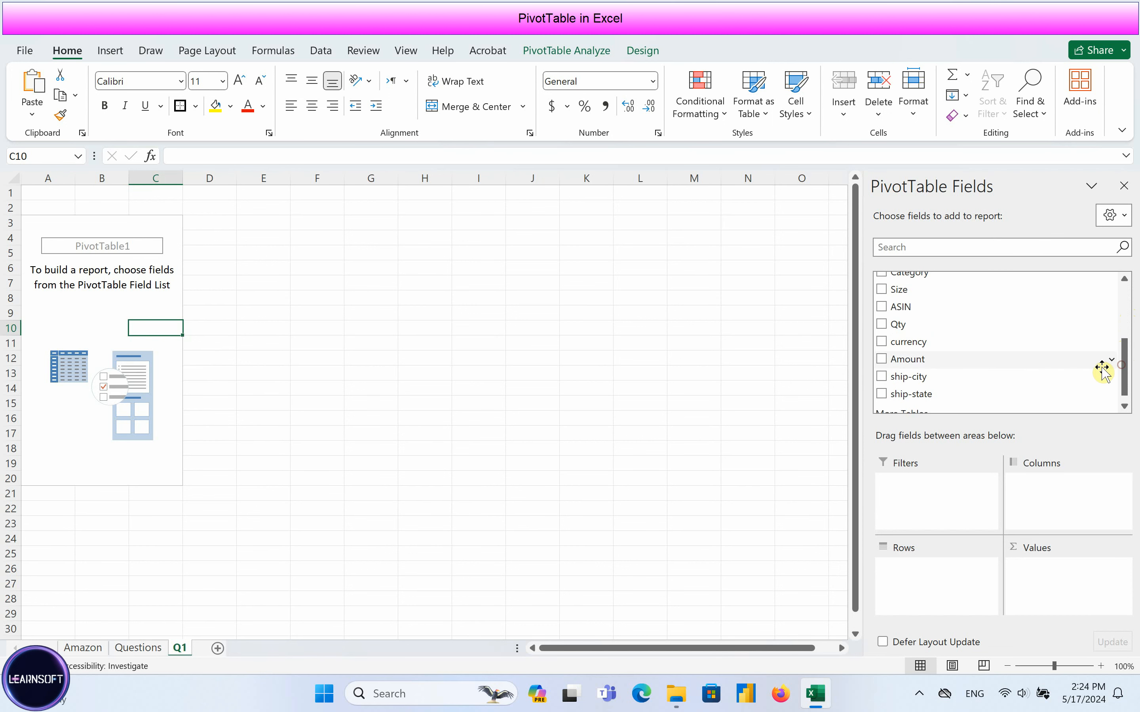
pyautogui.moveTo(898, 329); pyautogui.dragTo(1064, 580)
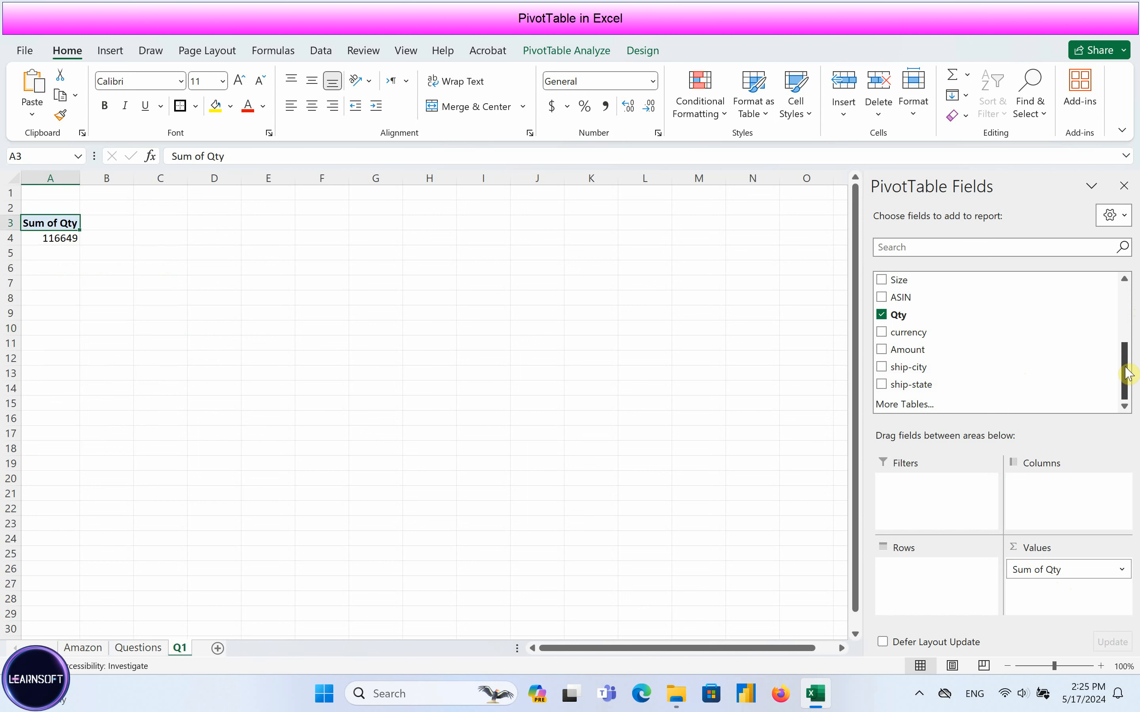
pyautogui.moveTo(1125, 368); pyautogui.dragTo(1122, 335)
pyautogui.moveTo(934, 338); pyautogui.dragTo(934, 588)
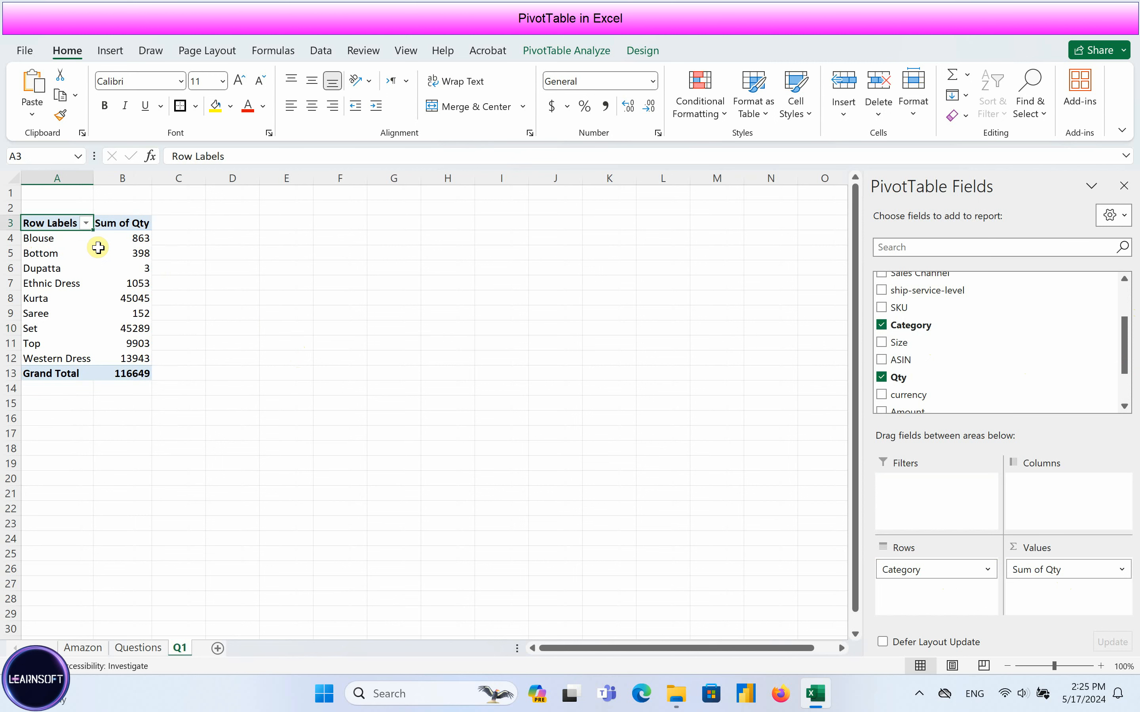
# Insert a clustered column PivotChart from the category quantities in A4:B12 and enlarge it beside the PivotTable
pyautogui.moveTo(133, 238)
pyautogui.moveTo(133, 238); pyautogui.dragTo(36, 356)
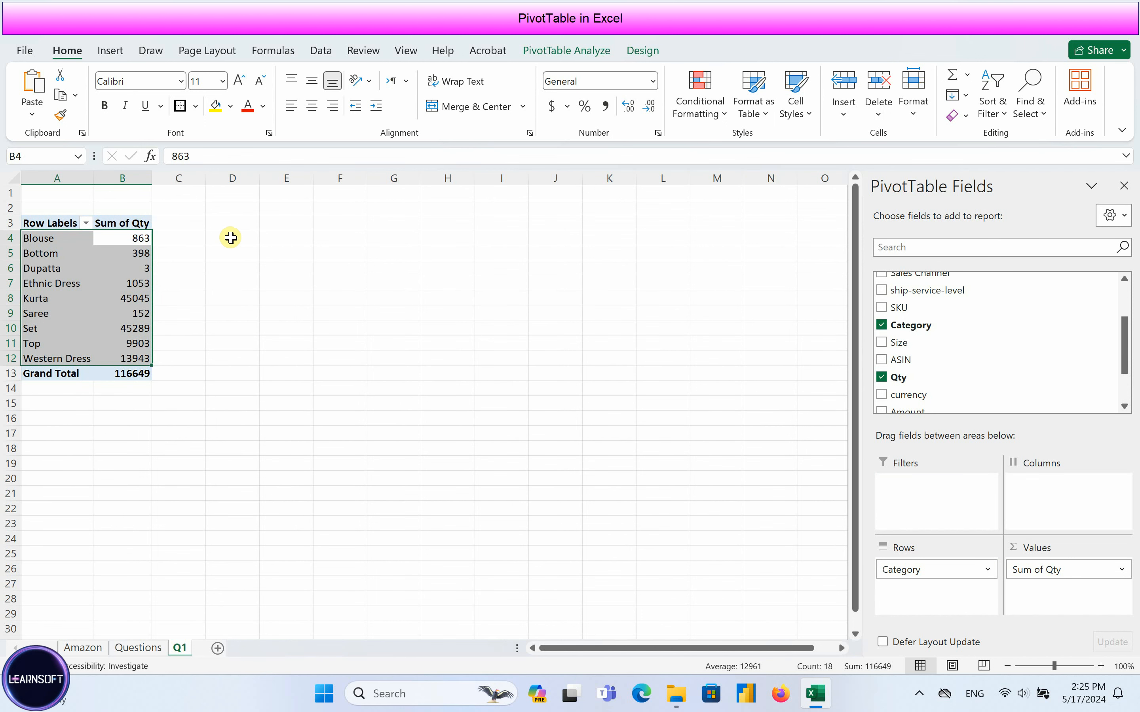
pyautogui.click(116, 53)
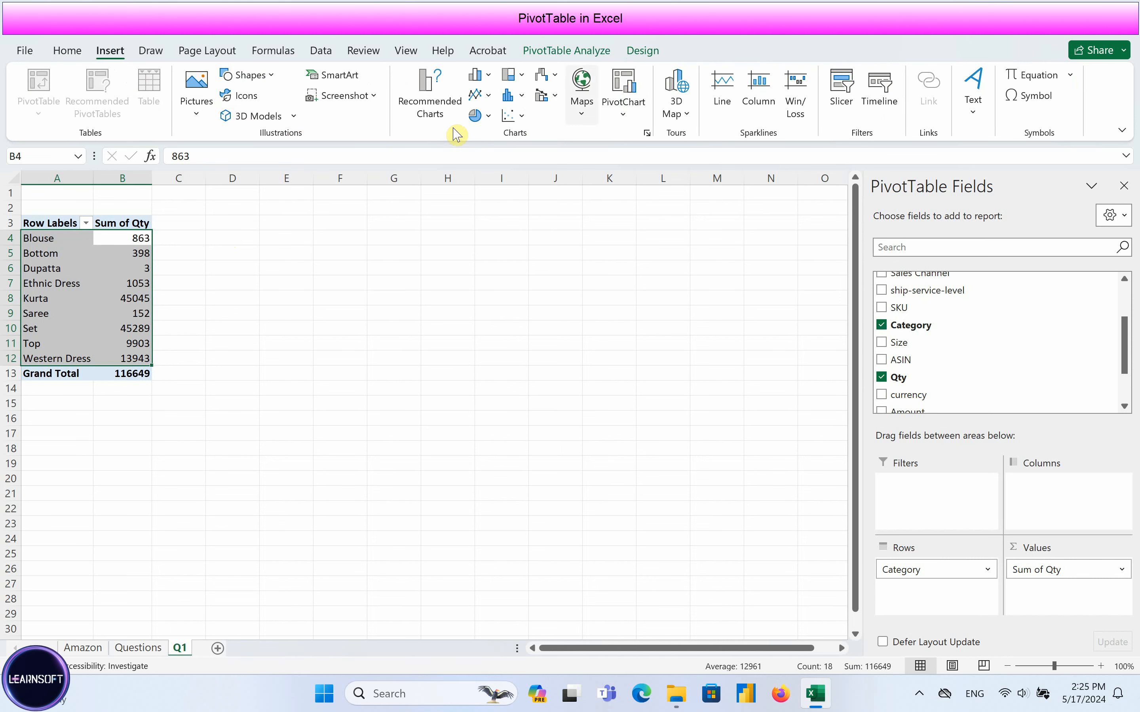
pyautogui.click(622, 113)
pyautogui.click(649, 138)
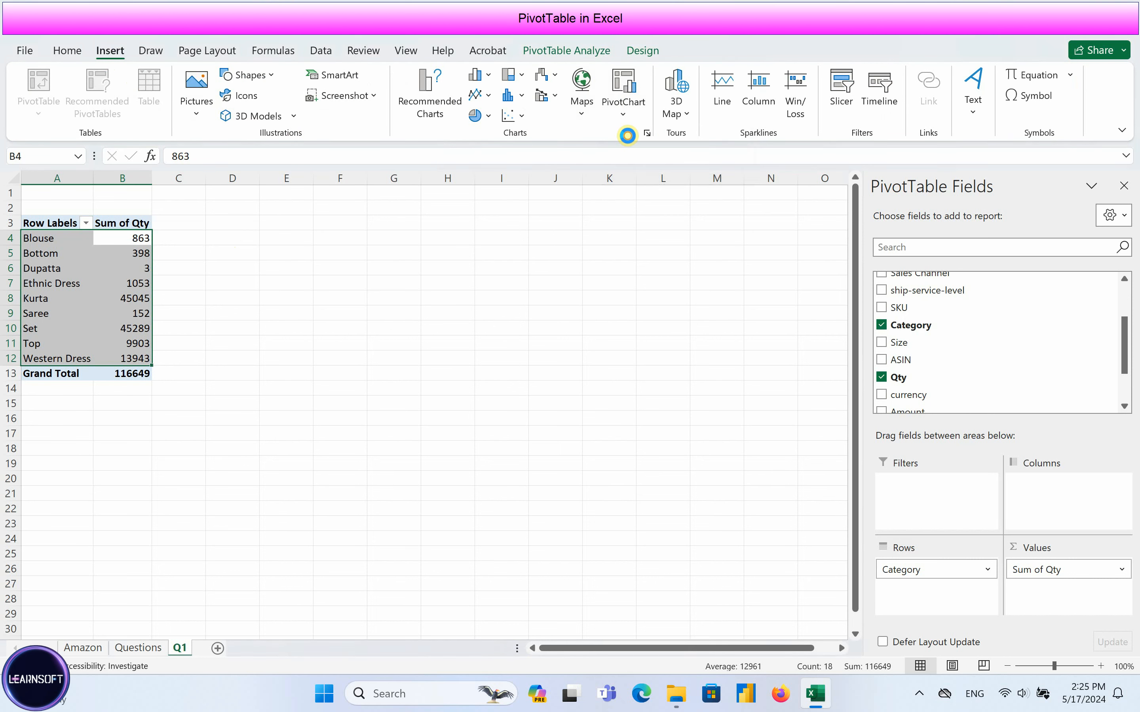
pyautogui.click(728, 556)
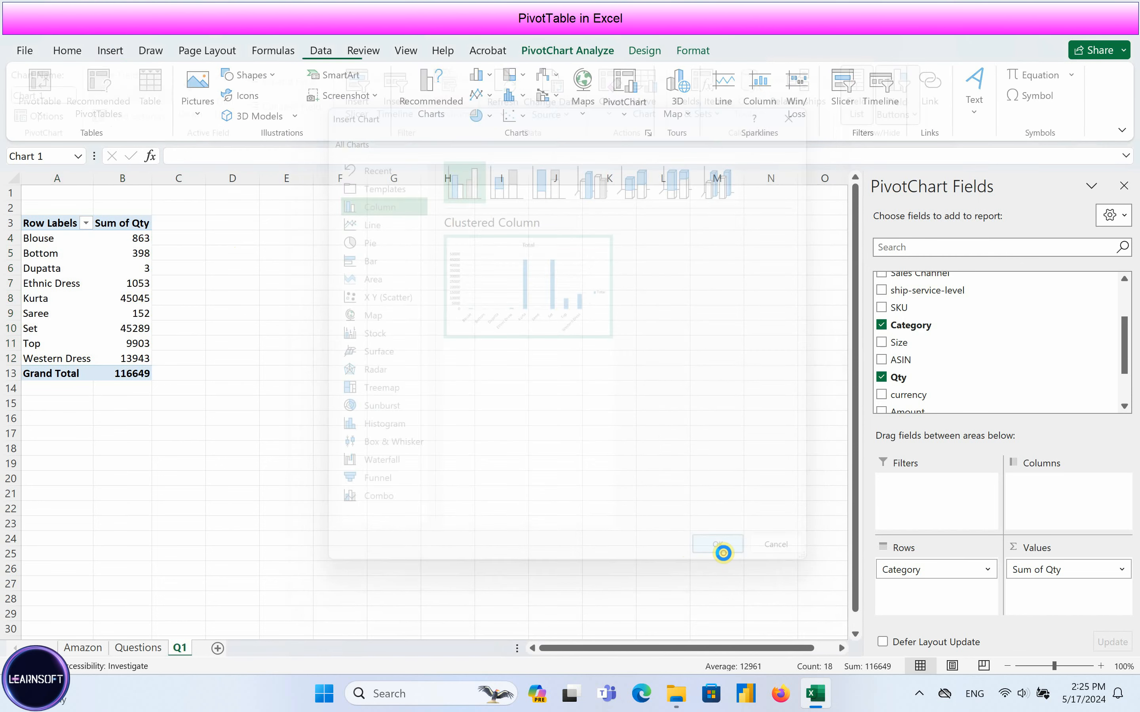
pyautogui.moveTo(624, 527); pyautogui.dragTo(782, 566)
pyautogui.moveTo(585, 313); pyautogui.dragTo(554, 232)
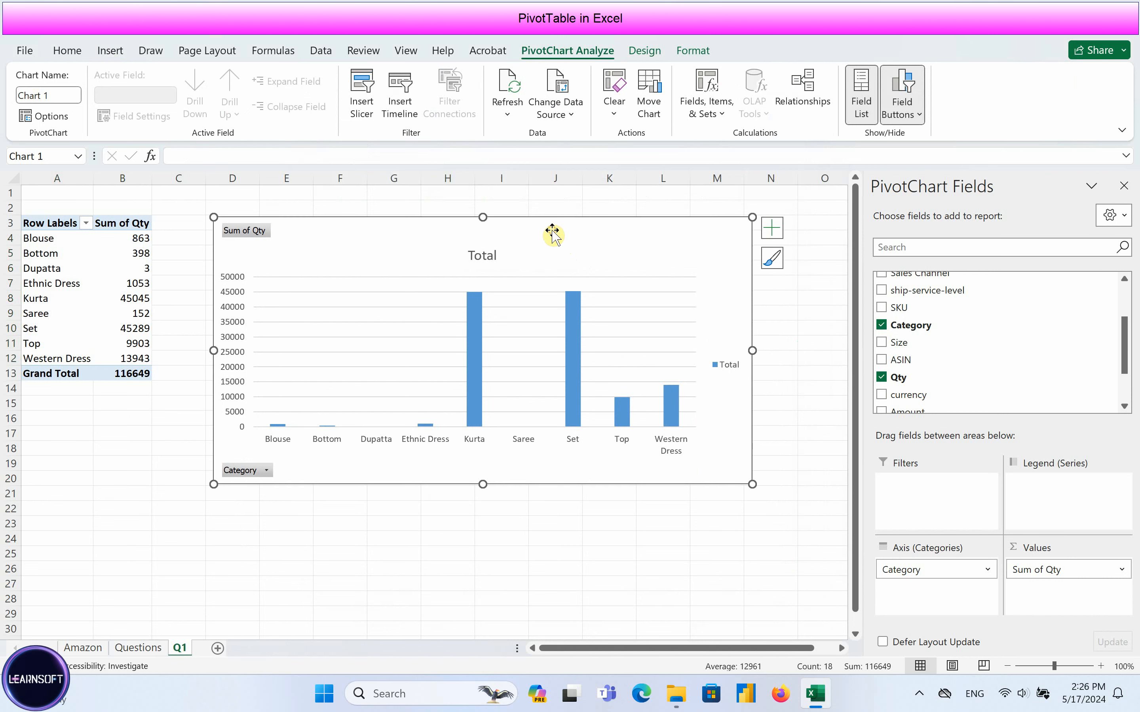
# View the PivotChart's Category filter options, close them without changes and deselect the chart
pyautogui.click(265, 470)
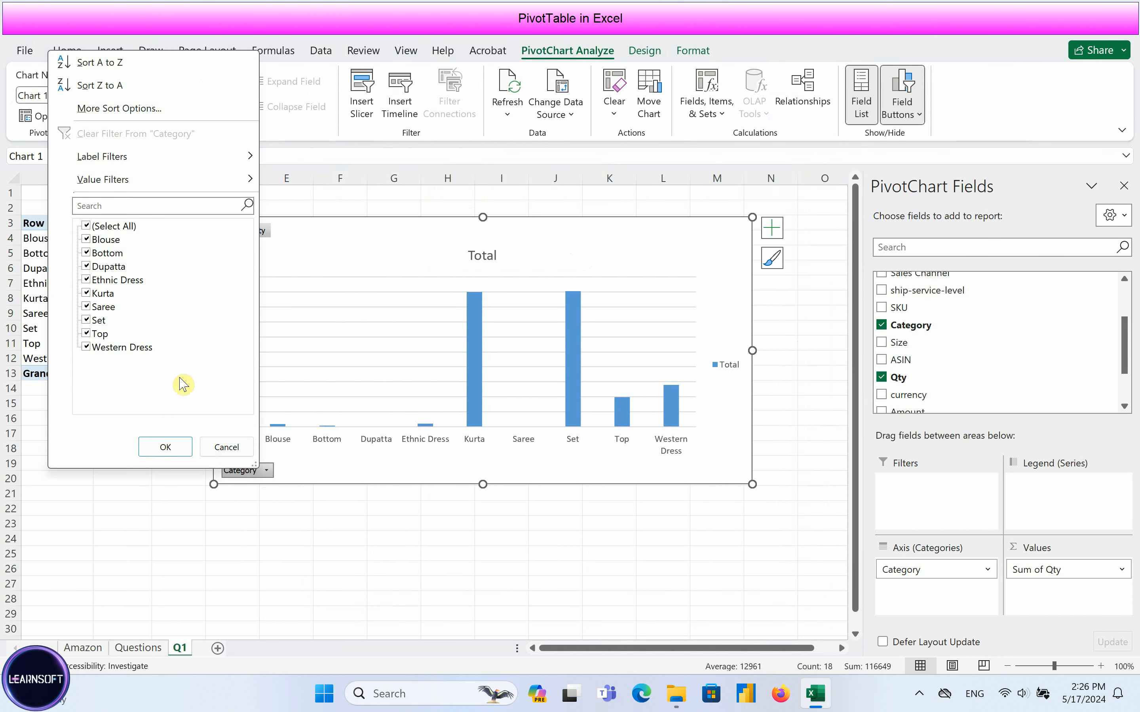
pyautogui.click(226, 448)
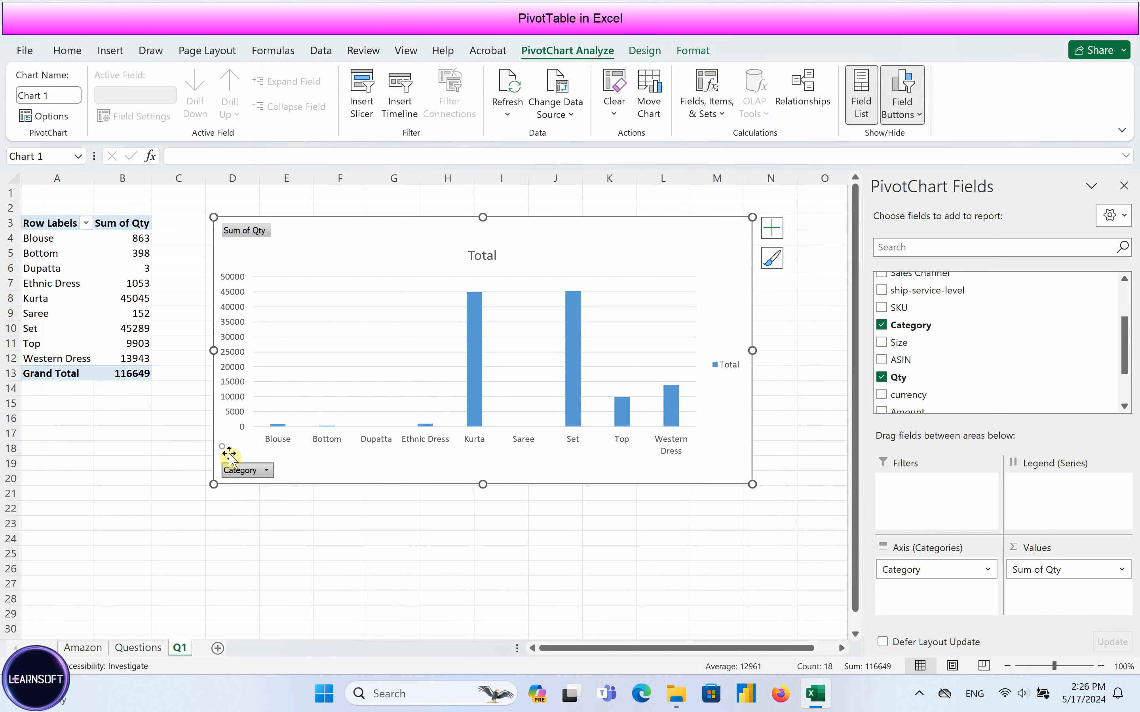
pyautogui.click(398, 510)
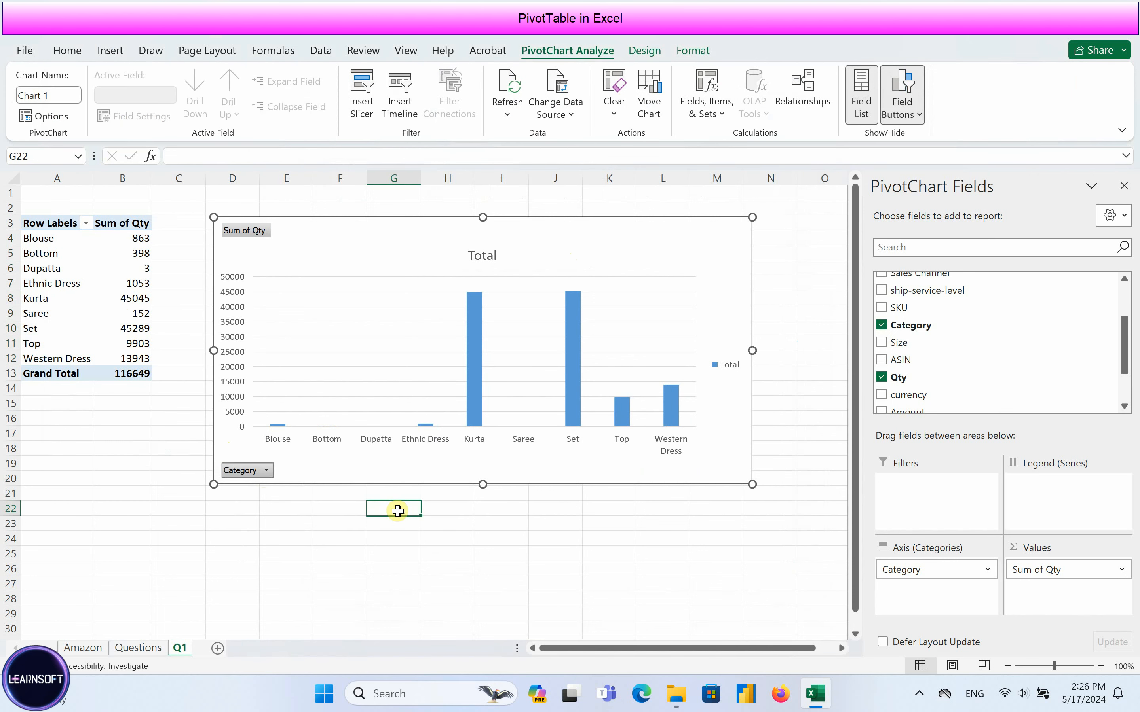
pyautogui.click(347, 511)
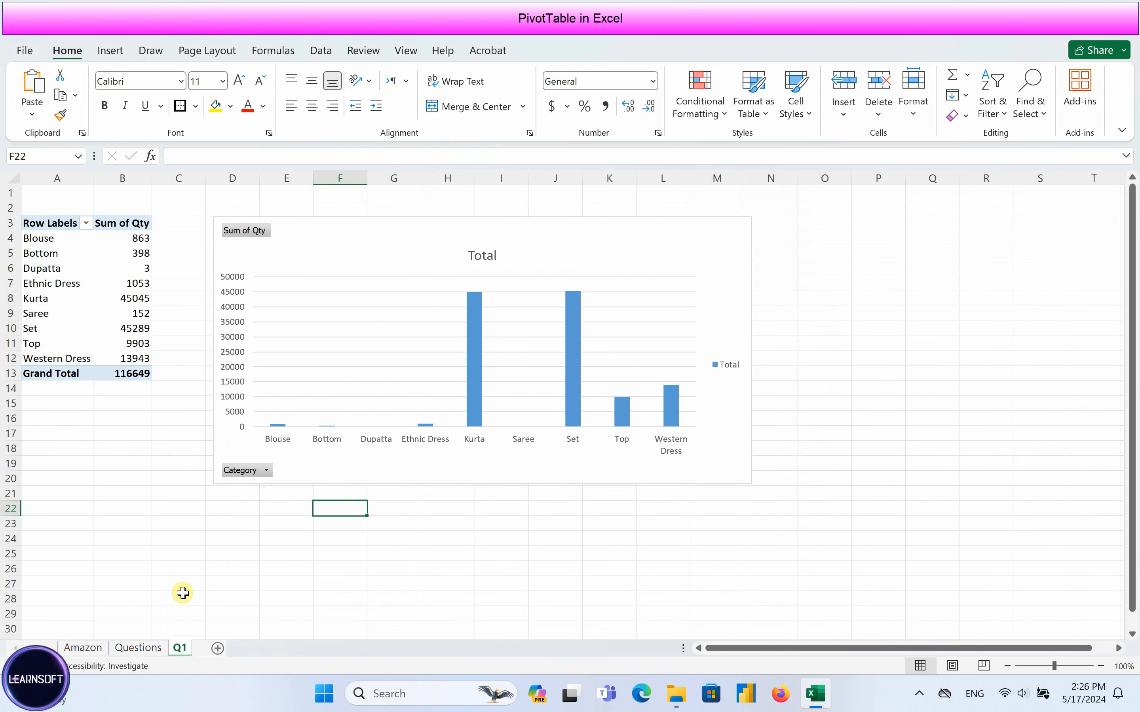
# On the Questions sheet, highlight the Q2 row asking for the quantity of sale per category in each month
pyautogui.click(155, 640)
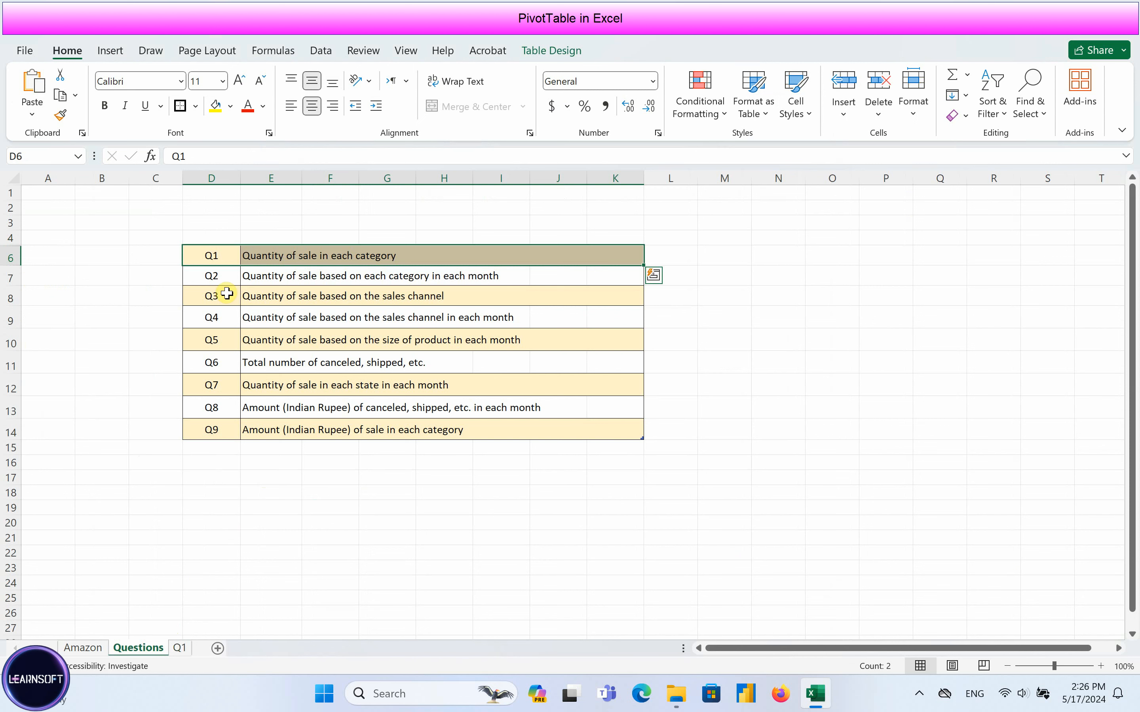
pyautogui.moveTo(218, 276); pyautogui.dragTo(612, 281)
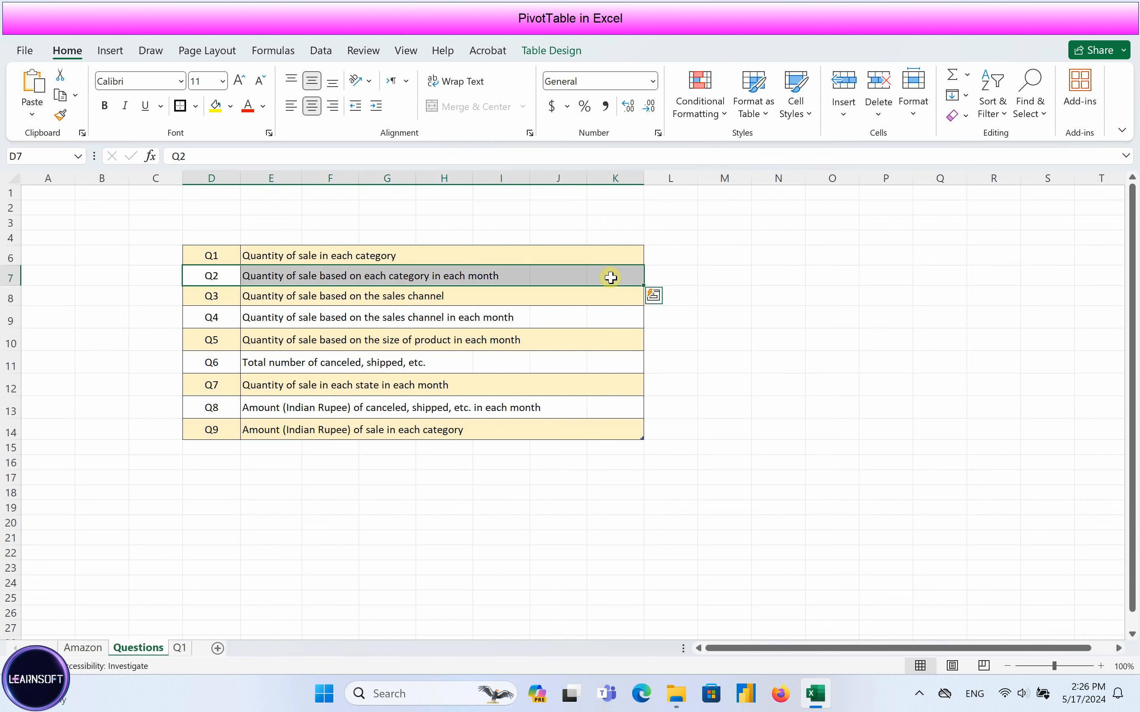
# Create a PivotTable from Table1 on the Amazon sheet, placed on a new worksheet
pyautogui.click(85, 649)
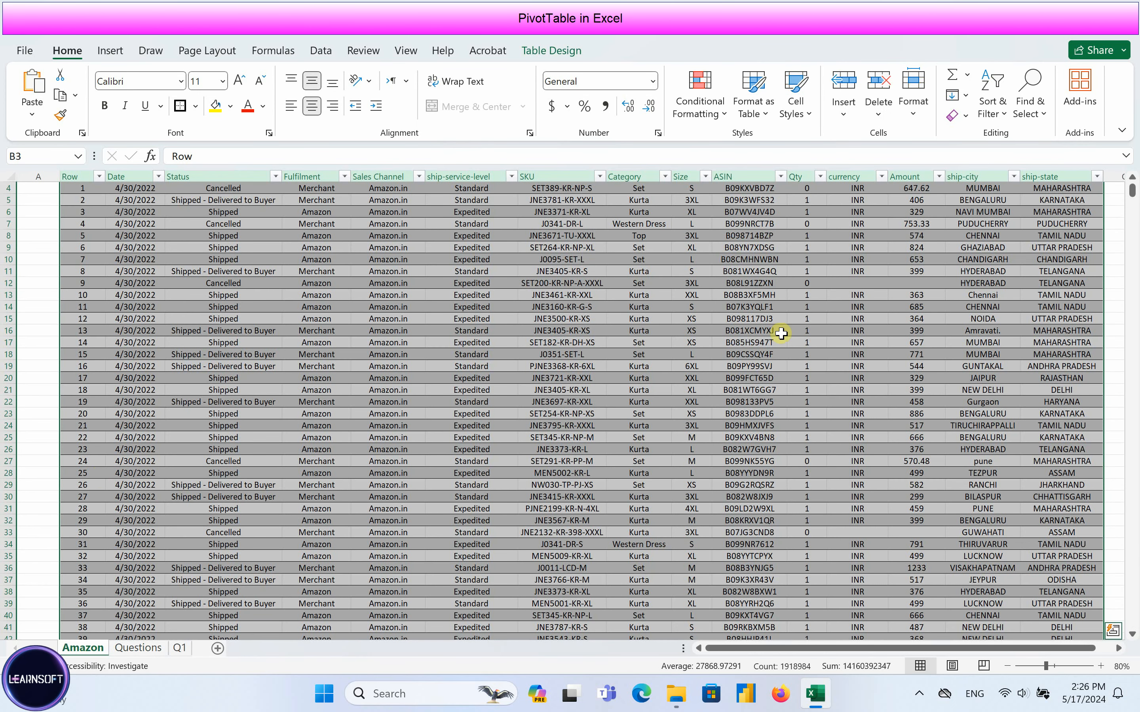
pyautogui.scroll(2, 1132, 188)
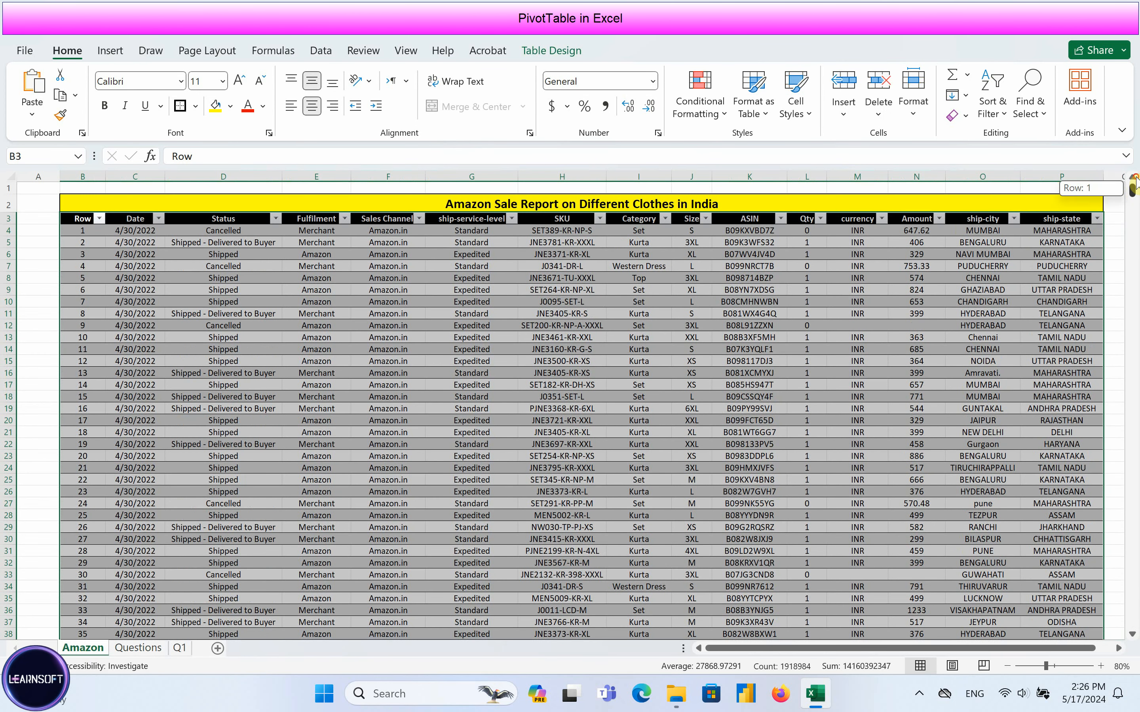
pyautogui.click(109, 56)
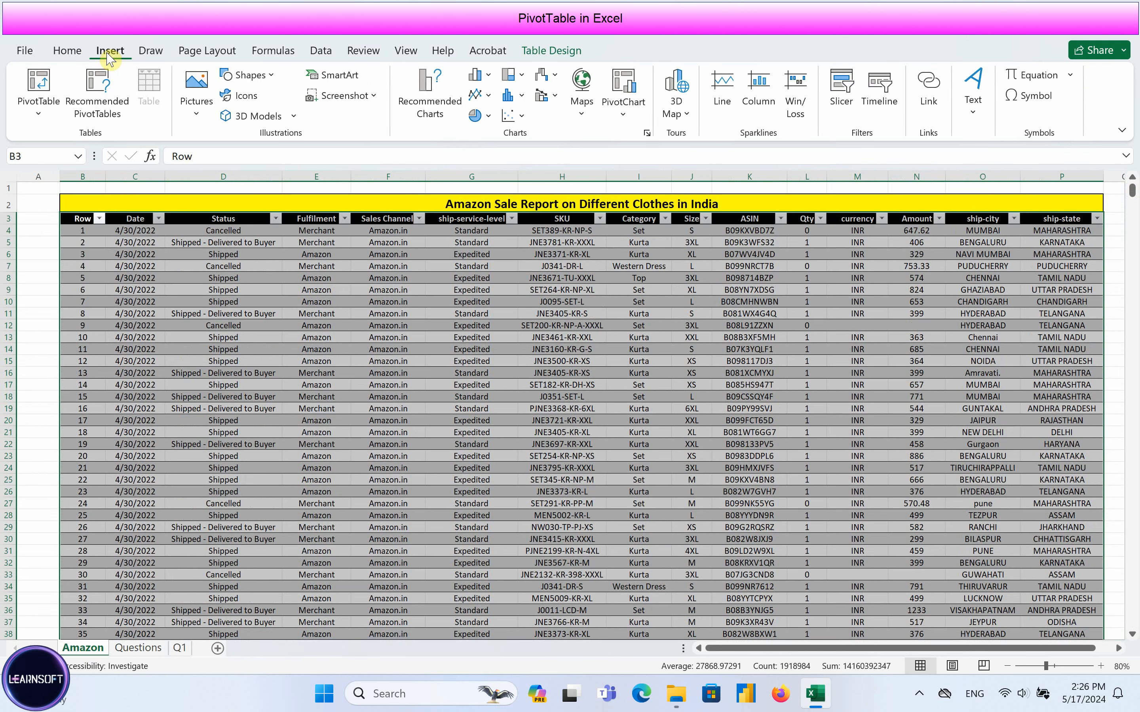
pyautogui.click(37, 113)
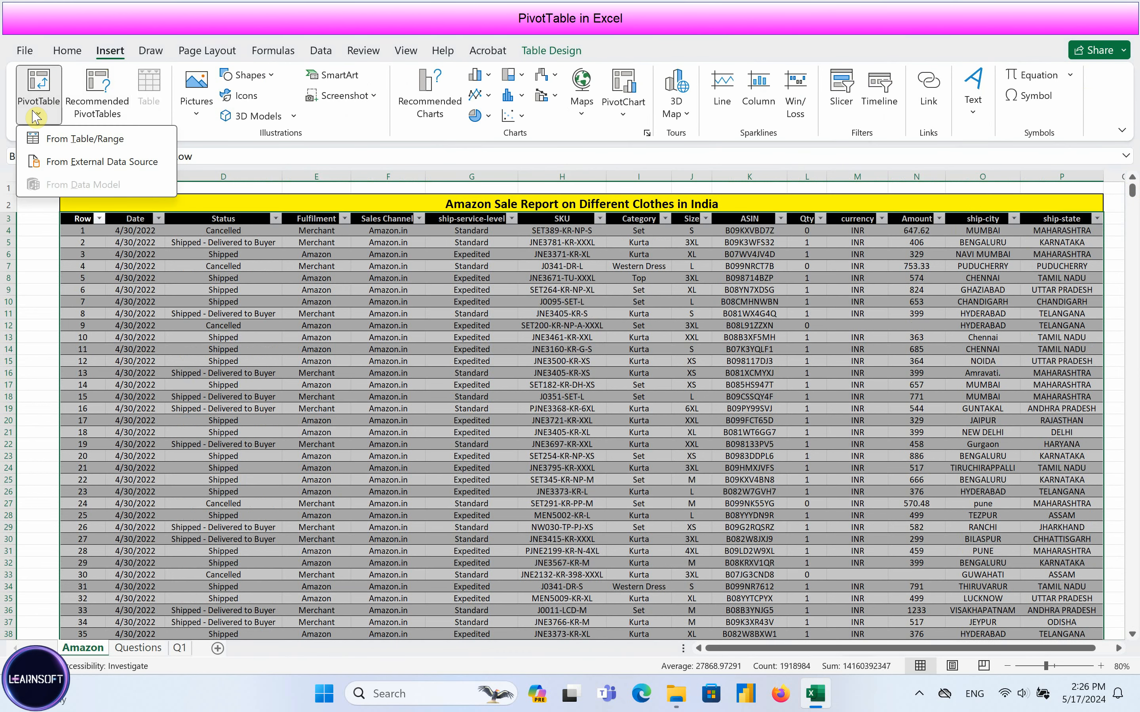
pyautogui.click(47, 141)
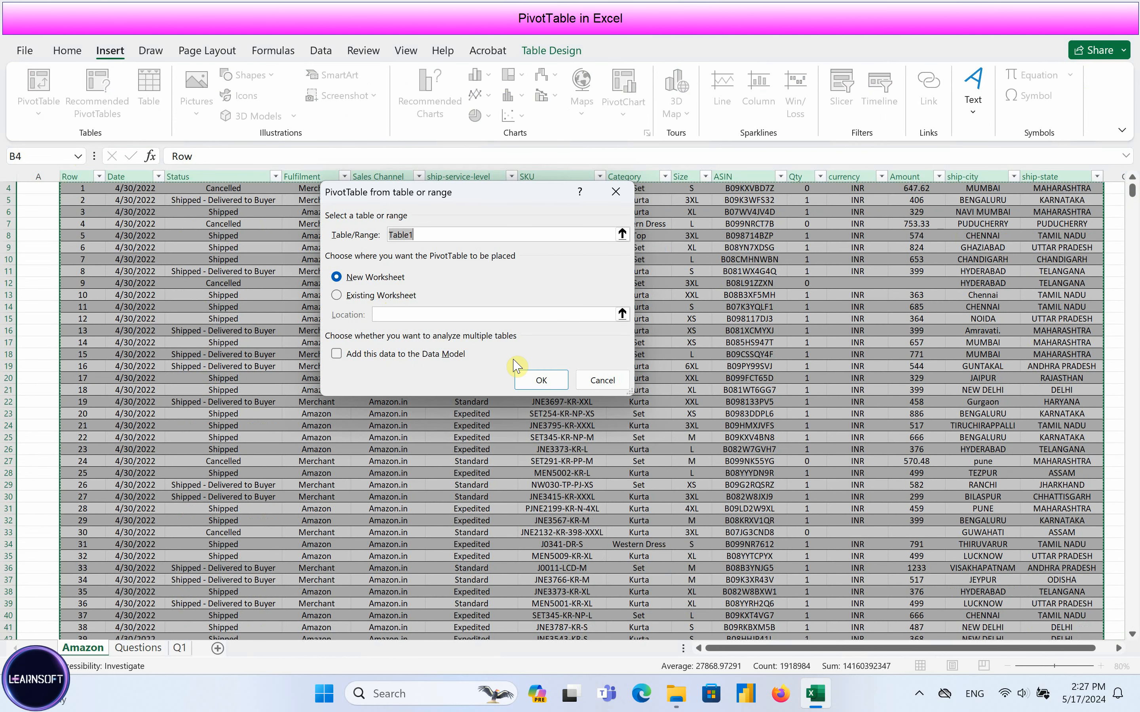
pyautogui.click(540, 380)
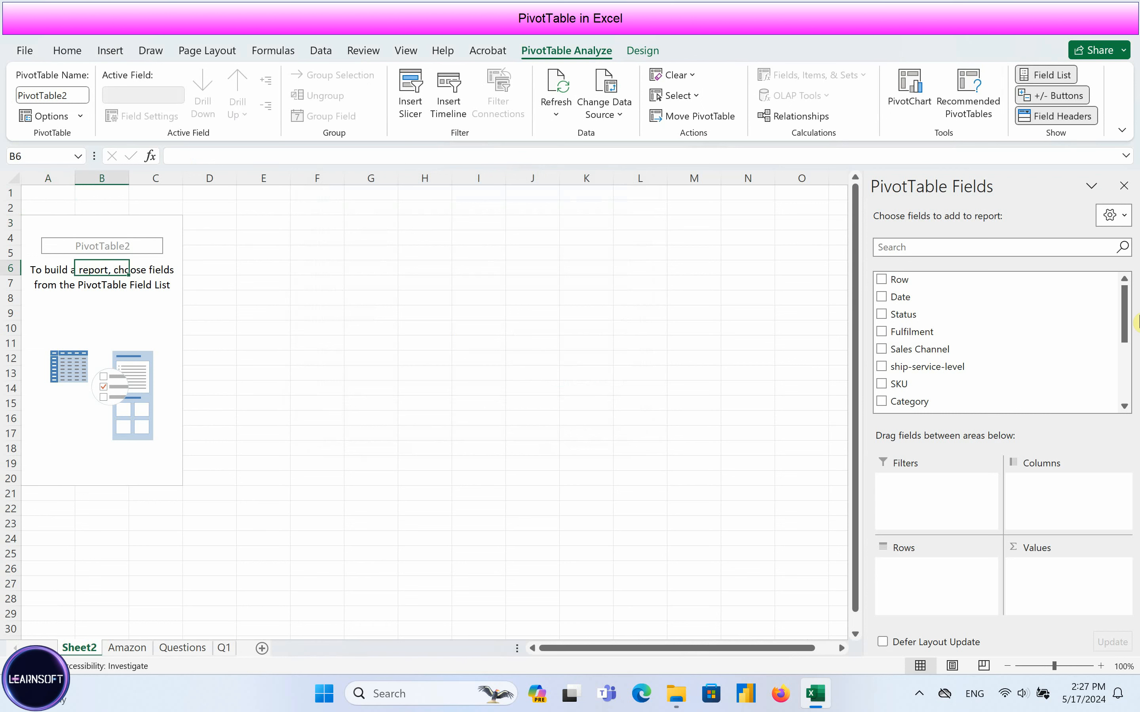
# Lay out the new PivotTable with Qty in Values, Category in Rows and Date in Columns
pyautogui.scroll(-3, 1135, 321)
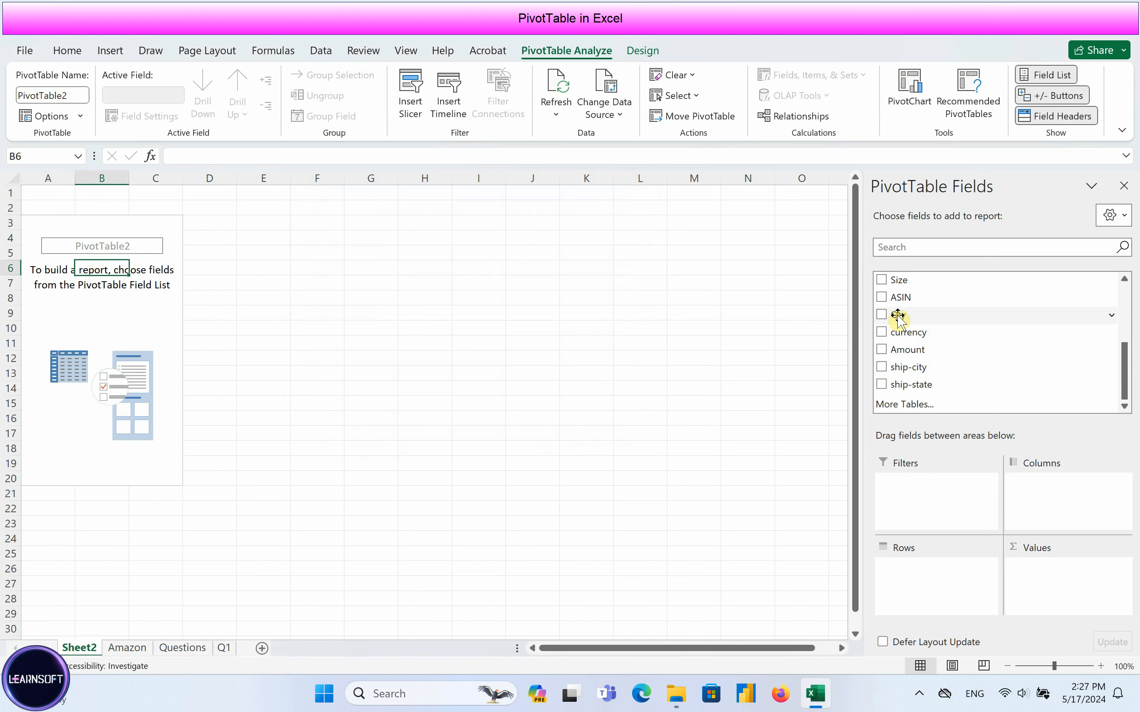
pyautogui.moveTo(898, 318); pyautogui.dragTo(1059, 576)
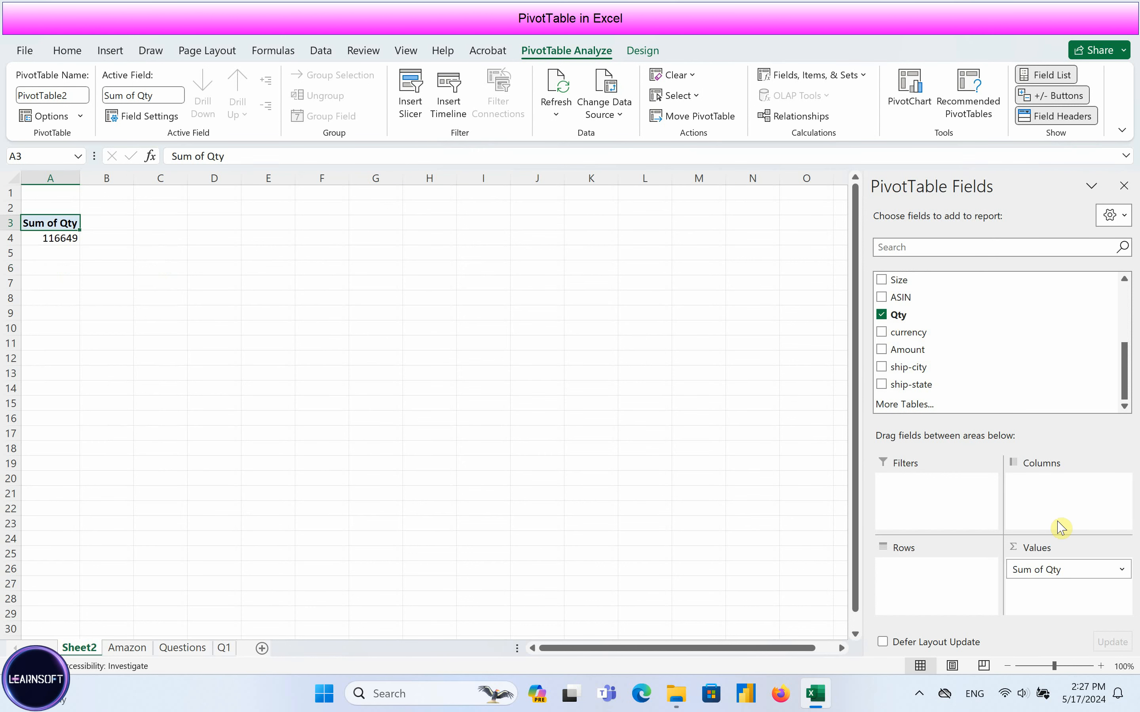
pyautogui.scroll(4, 1122, 369)
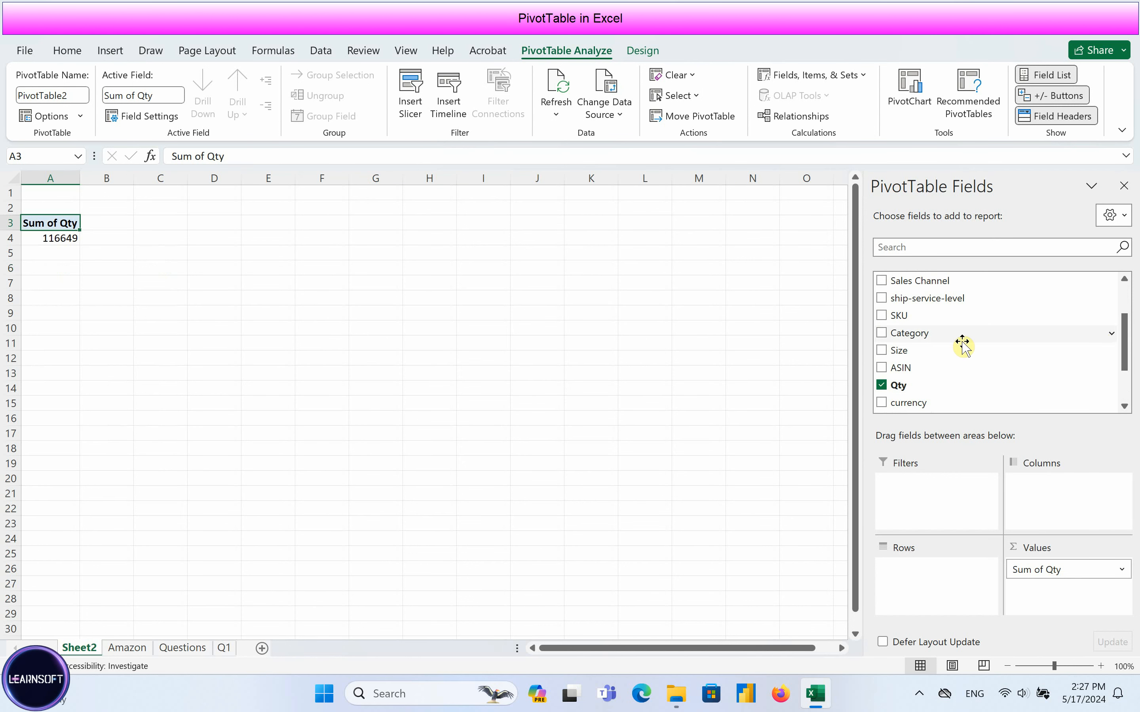
pyautogui.moveTo(962, 347); pyautogui.dragTo(935, 577)
pyautogui.scroll(5, 1127, 351)
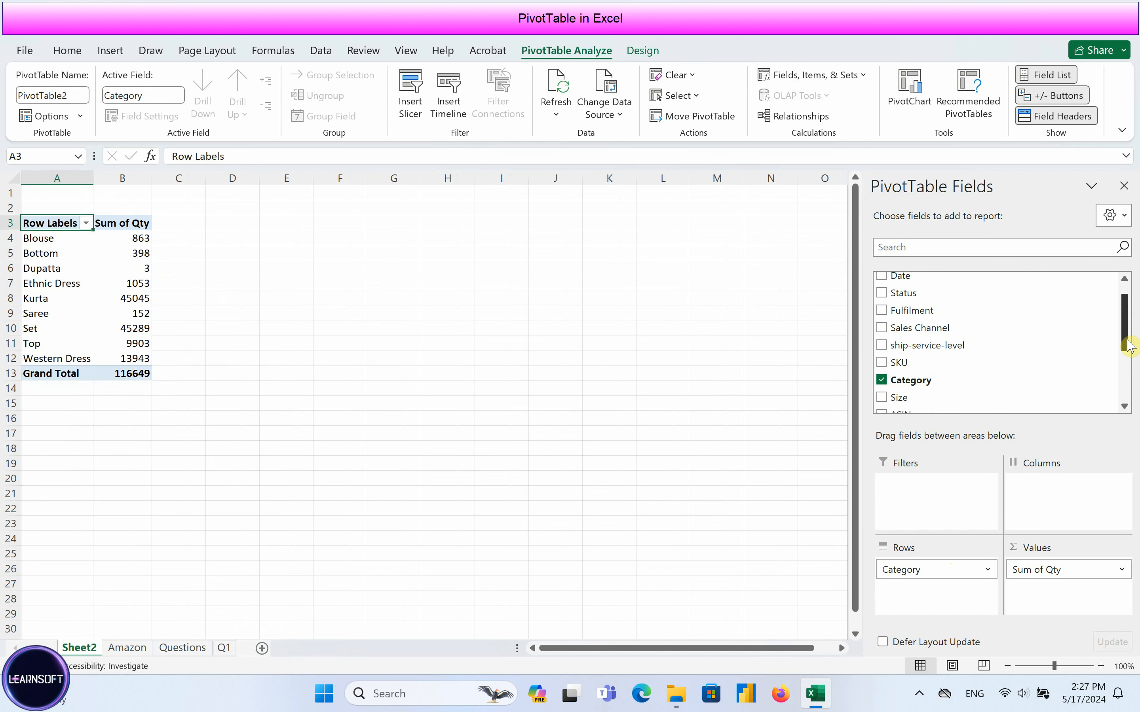
pyautogui.moveTo(900, 292); pyautogui.dragTo(1050, 507)
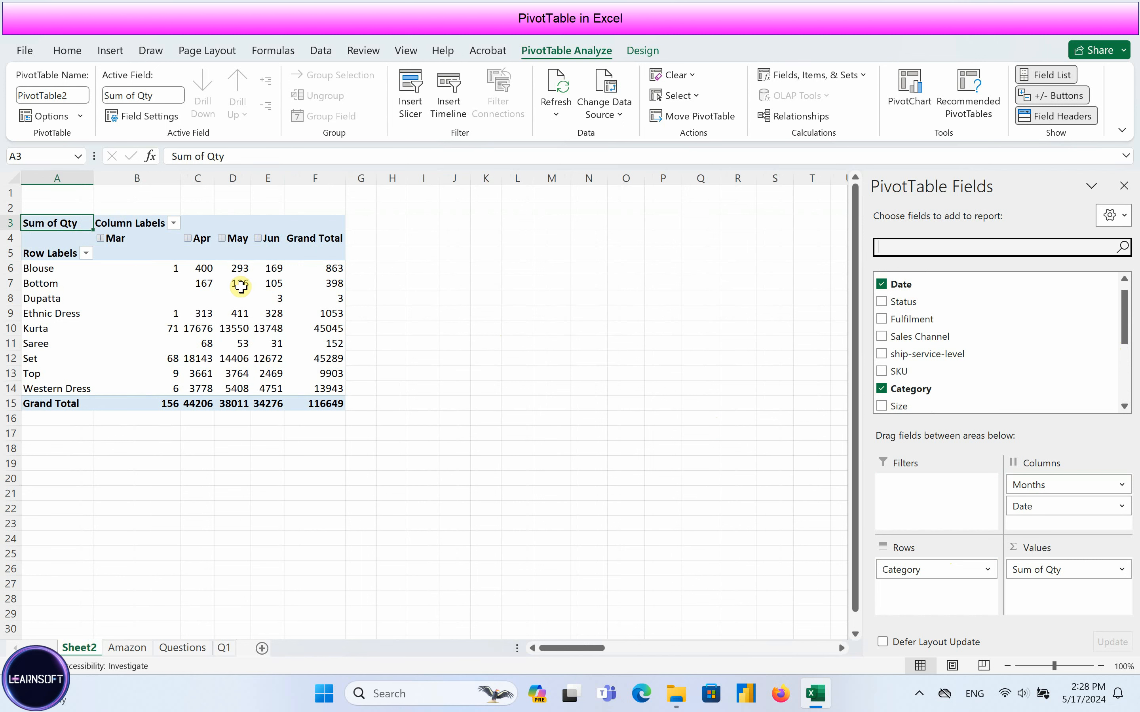
# Insert a clustered column PivotChart from the monthly category quantities in A6:F14
pyautogui.moveTo(189, 268)
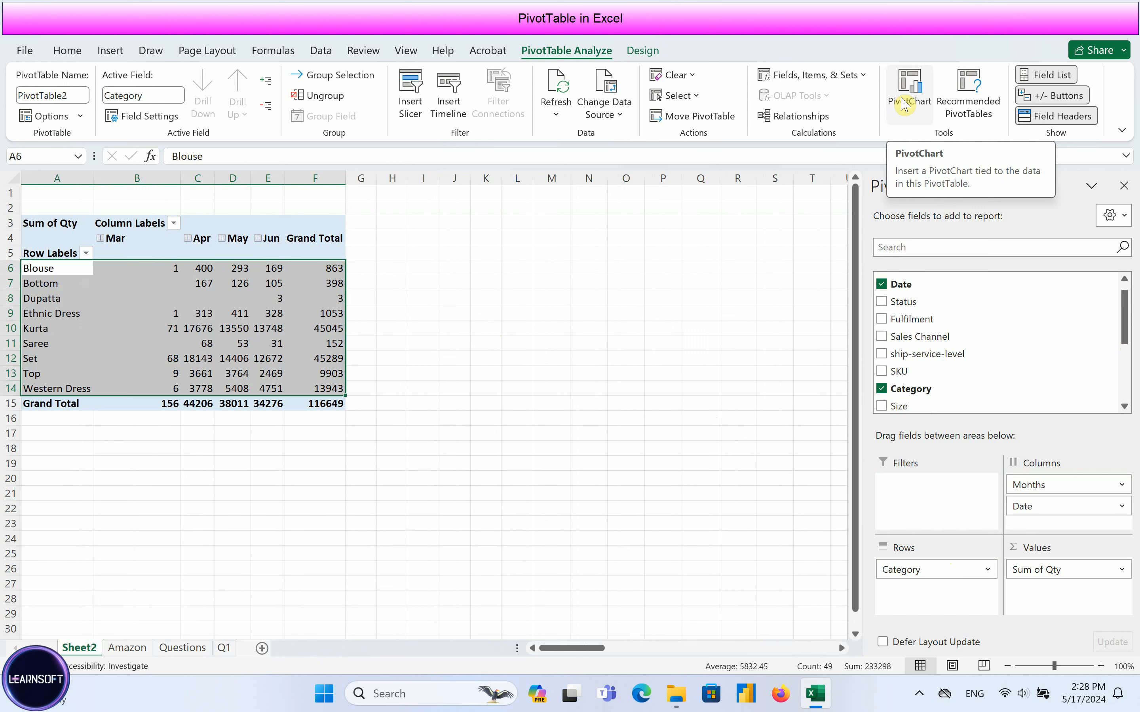
pyautogui.click(904, 104)
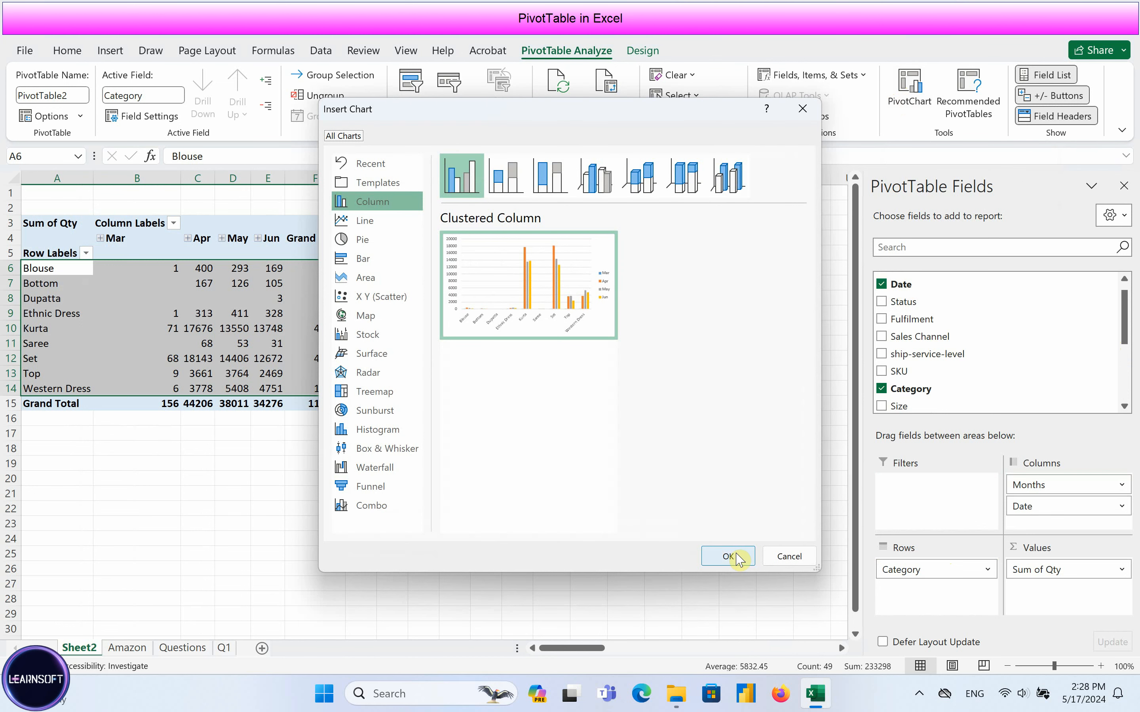
pyautogui.click(728, 556)
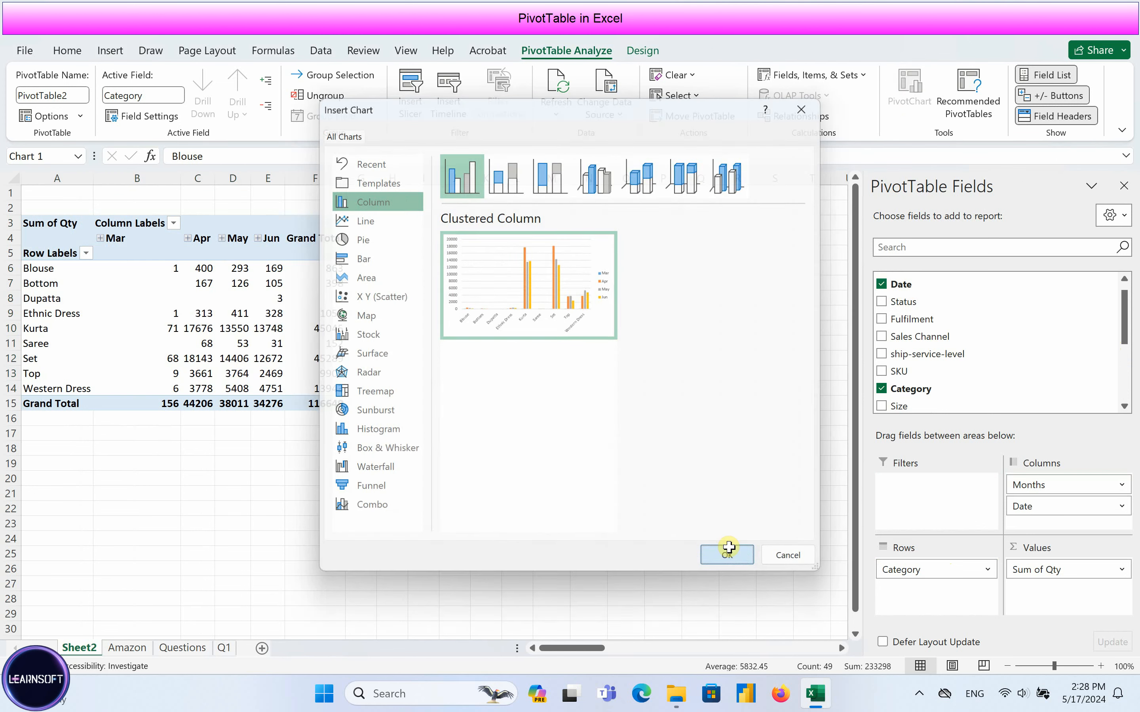
# Enlarge the PivotChart to about 3.69" by 7.01" and move it below the PivotTable
pyautogui.moveTo(625, 527); pyautogui.dragTo(753, 611)
pyautogui.scroll(-3, 714, 572)
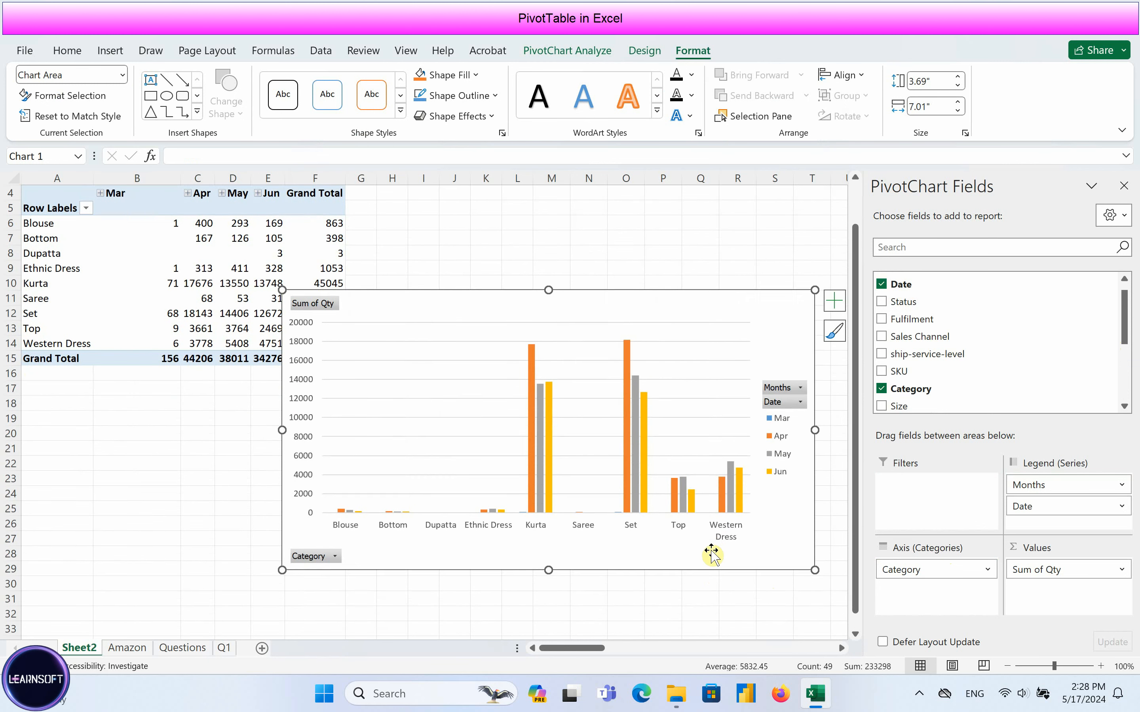
pyautogui.moveTo(715, 561); pyautogui.dragTo(709, 641)
pyautogui.scroll(-1, 662, 319)
pyautogui.scroll(1, 661, 319)
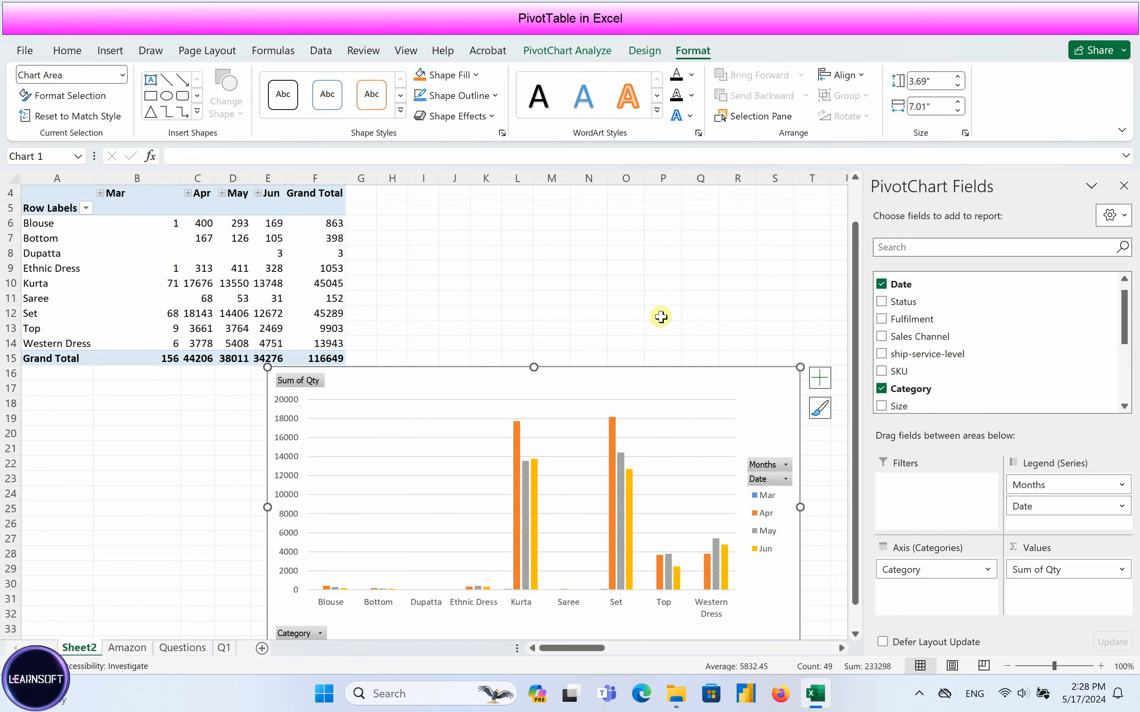
# Examine the PivotChart's Months and Date filter options and close each without changes
pyautogui.click(786, 464)
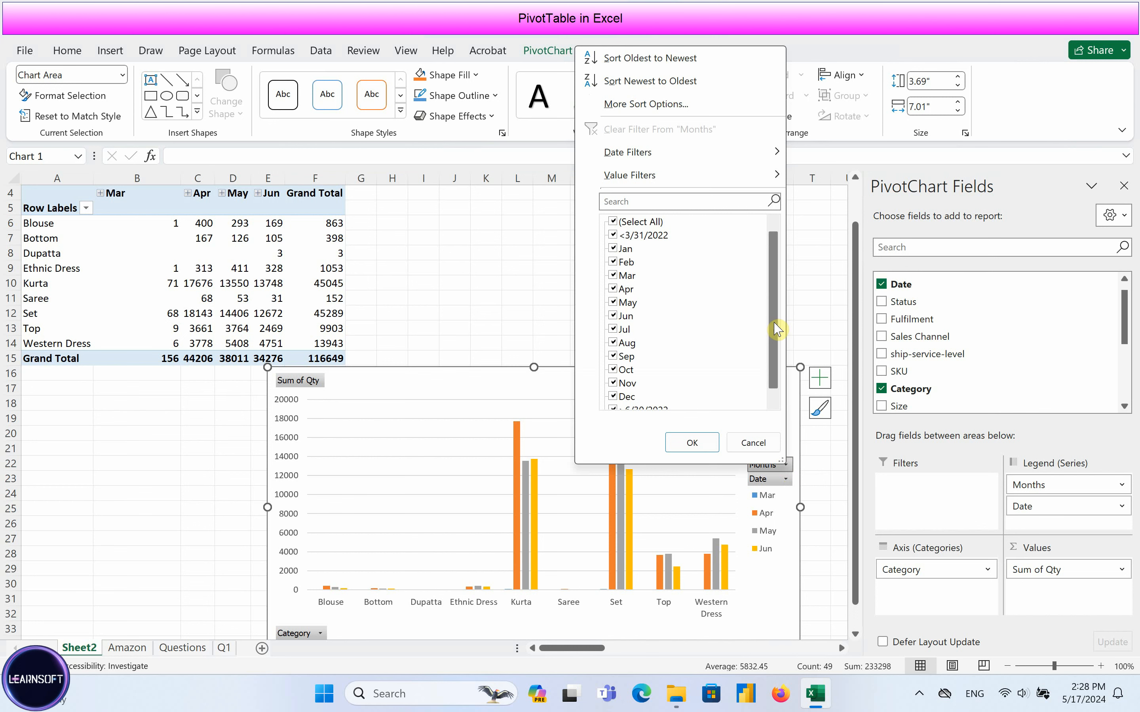
pyautogui.scroll(-1, 778, 326)
pyautogui.scroll(1, 777, 321)
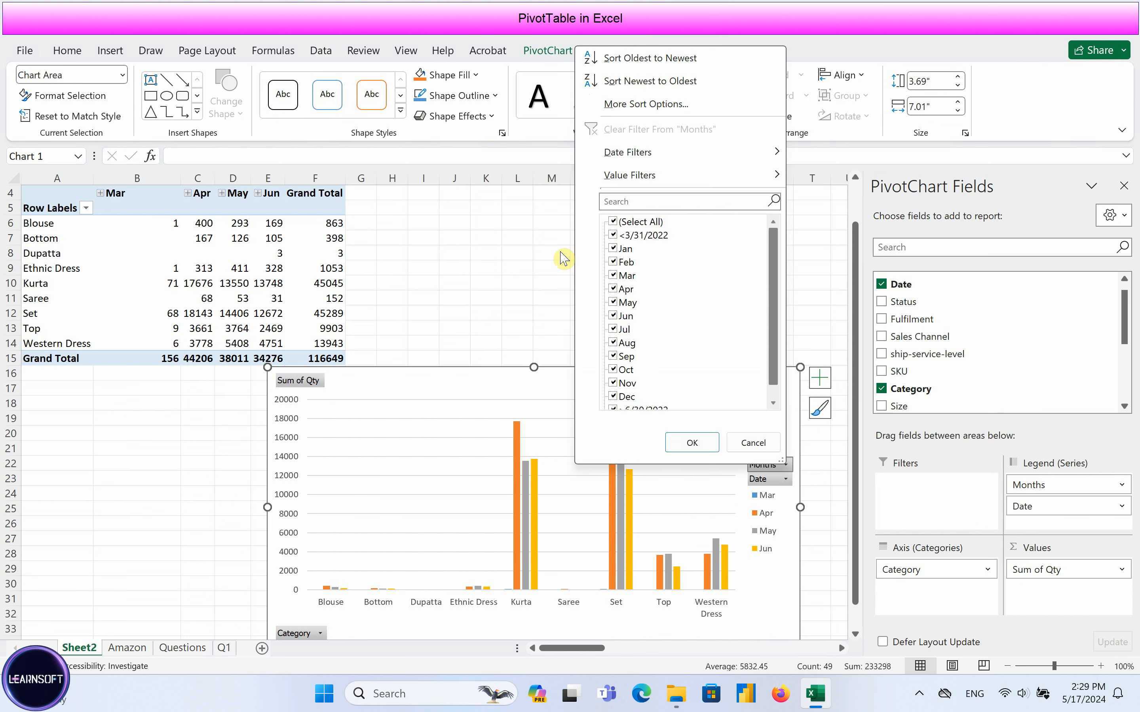
pyautogui.press('Escape')
pyautogui.click(785, 480)
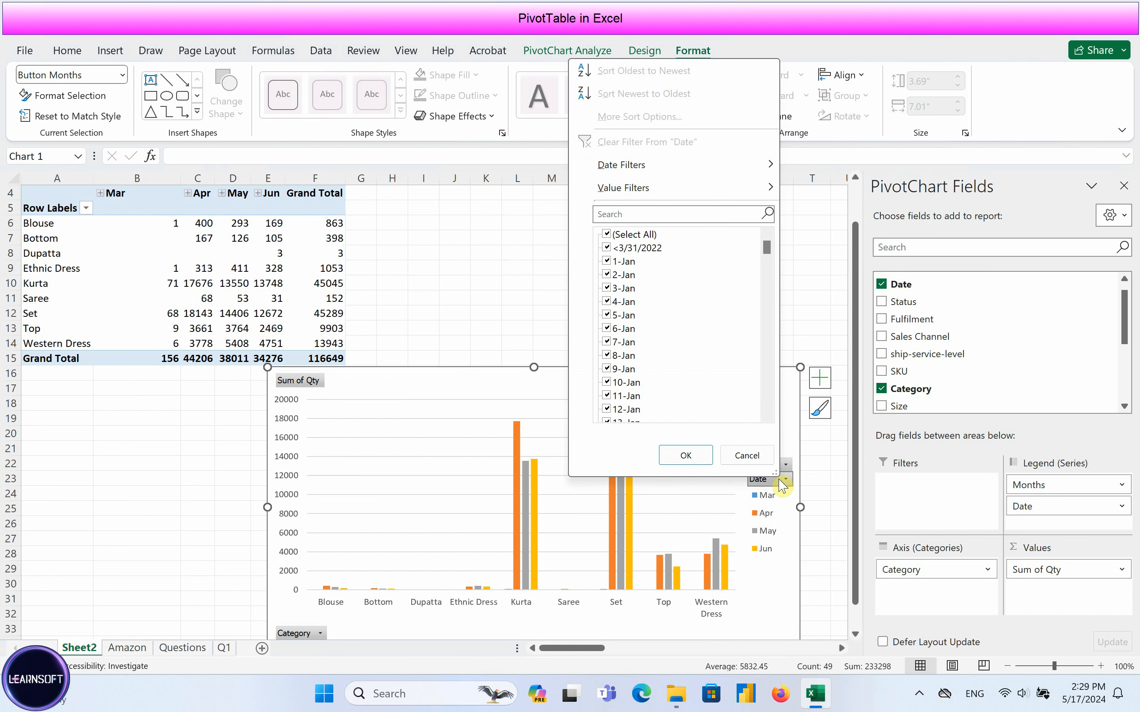
pyautogui.press('Escape')
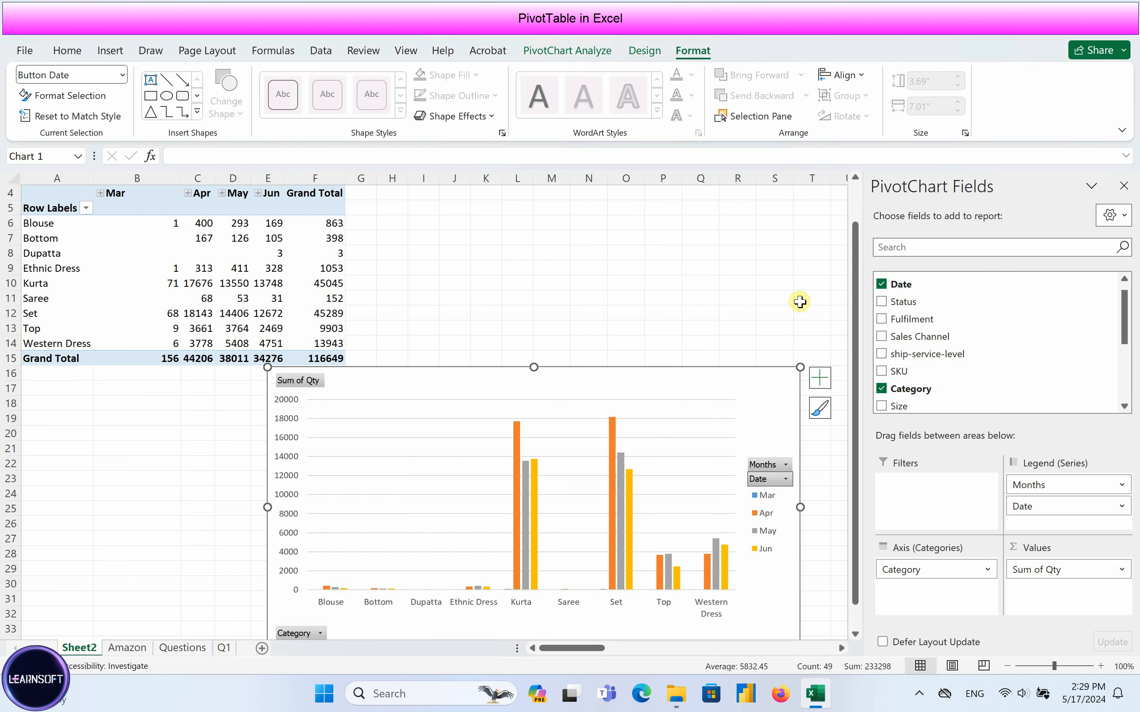
# Nudge the PivotChart slightly downward below the PivotTable's Grand Total row
pyautogui.moveTo(417, 366); pyautogui.dragTo(418, 370)
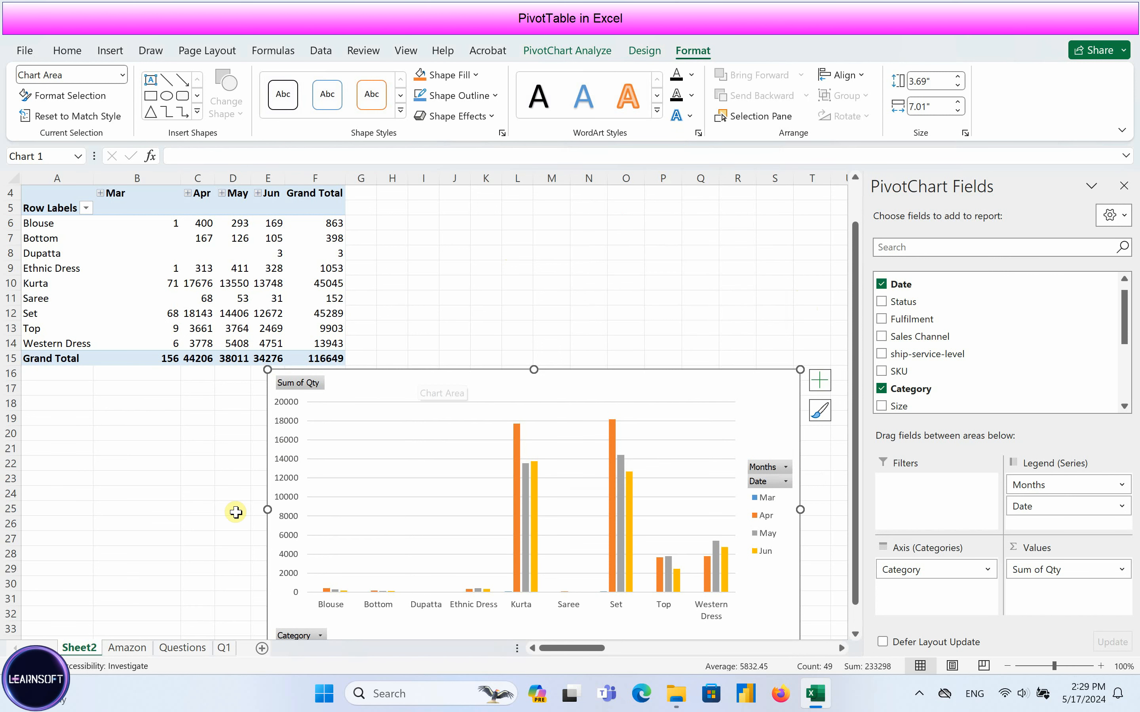
# Rename Sheet2 as Q2 and move it after the Q1 sheet
pyautogui.rightClick(78, 648)
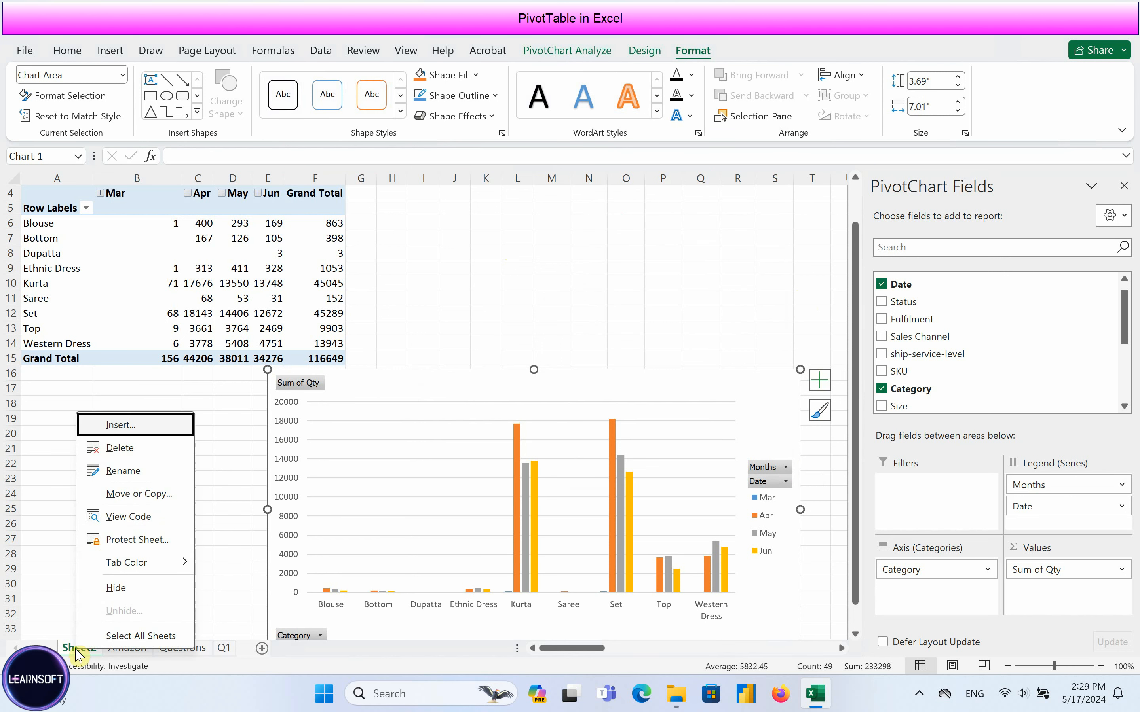
pyautogui.click(109, 469)
pyautogui.write('q')
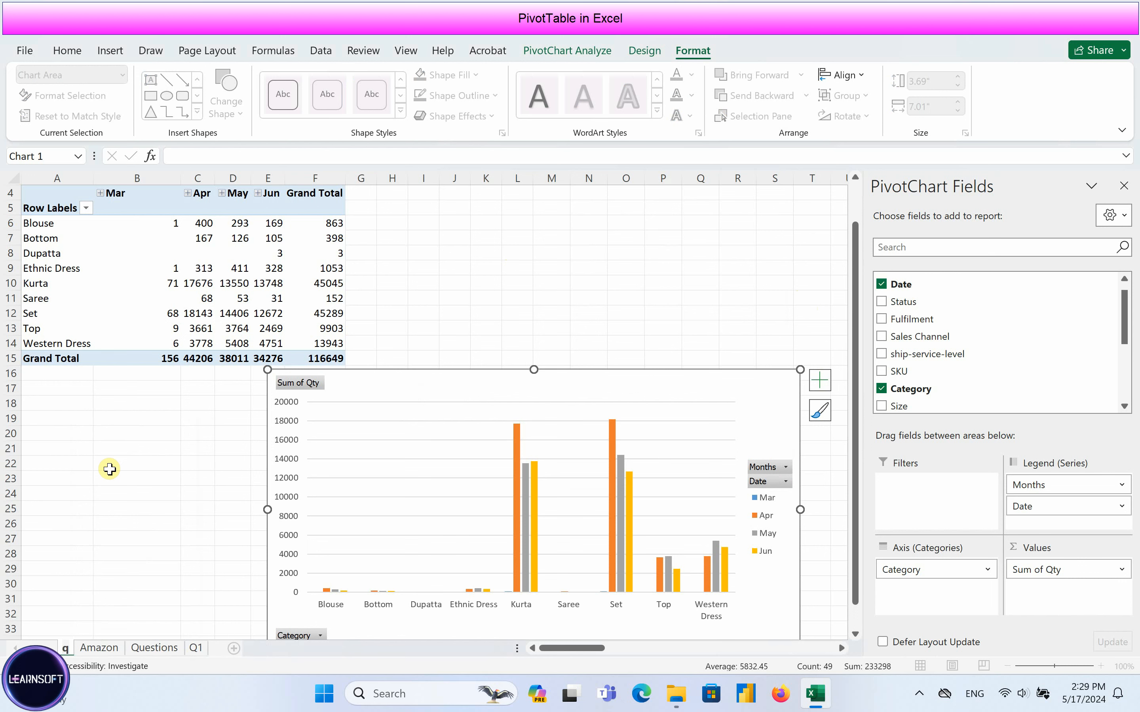
pyautogui.press('BackSpace')
pyautogui.write('Q2')
pyautogui.press('Return')
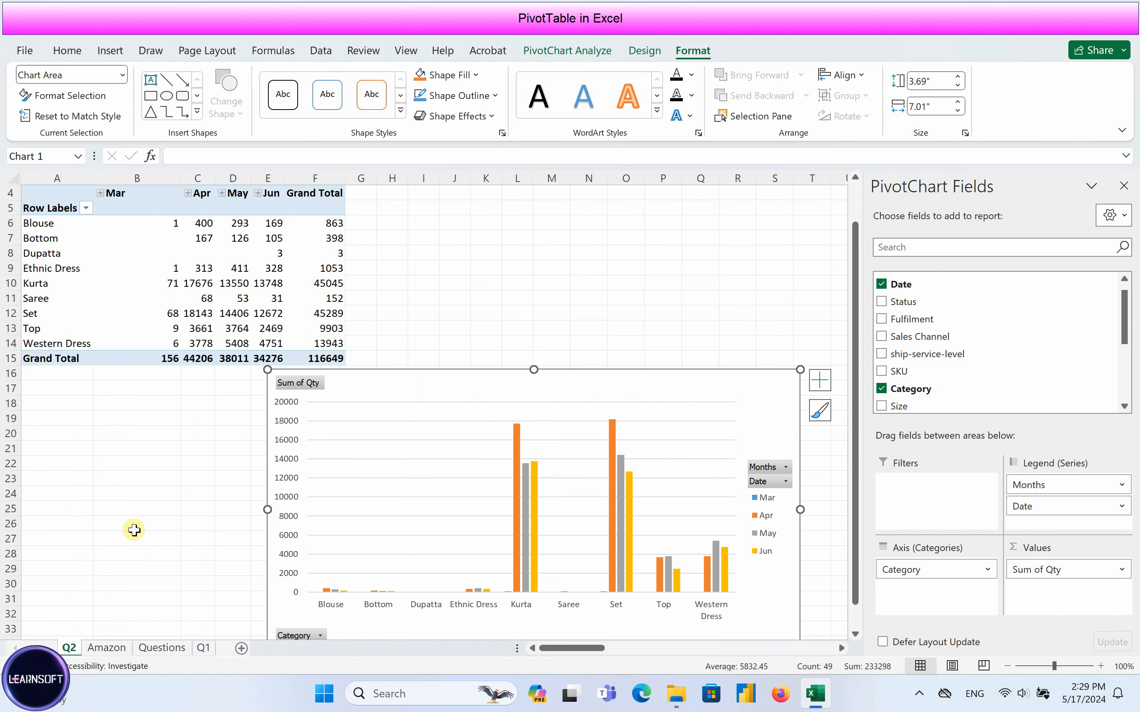
pyautogui.moveTo(223, 638); pyautogui.dragTo(227, 638)
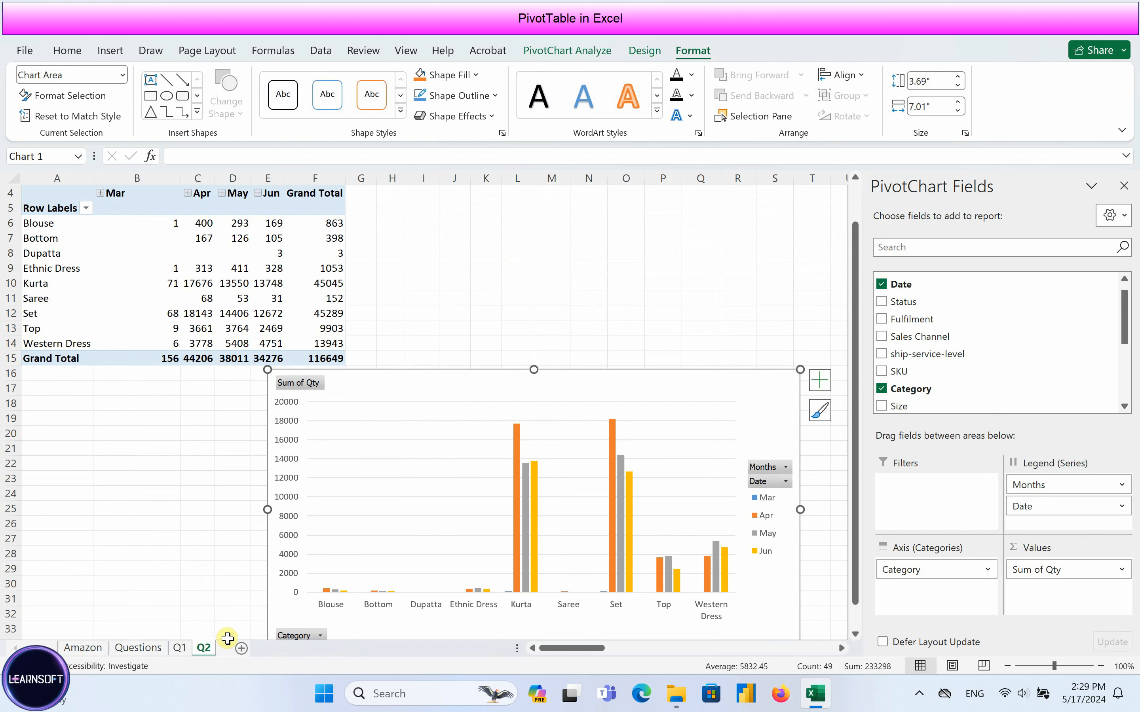
# Select the Q3 row on the Questions sheet and insert a PivotTable from the Amazon sheet's Table1 on a new worksheet
pyautogui.click(141, 648)
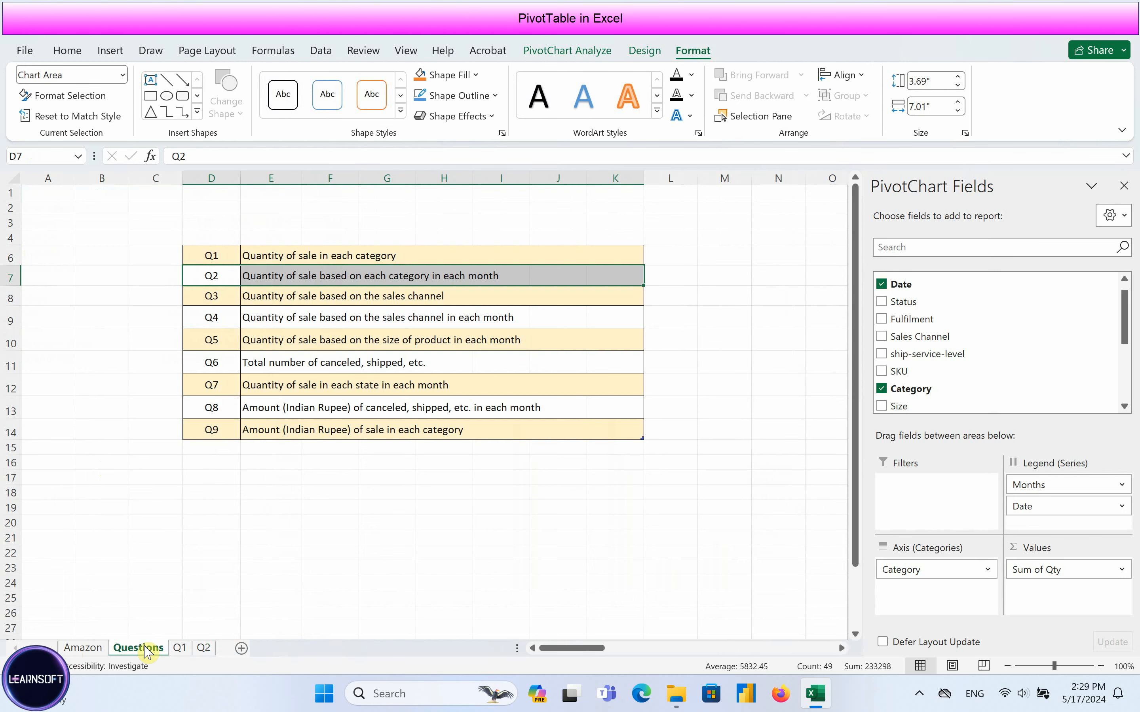
pyautogui.moveTo(208, 296); pyautogui.dragTo(612, 292)
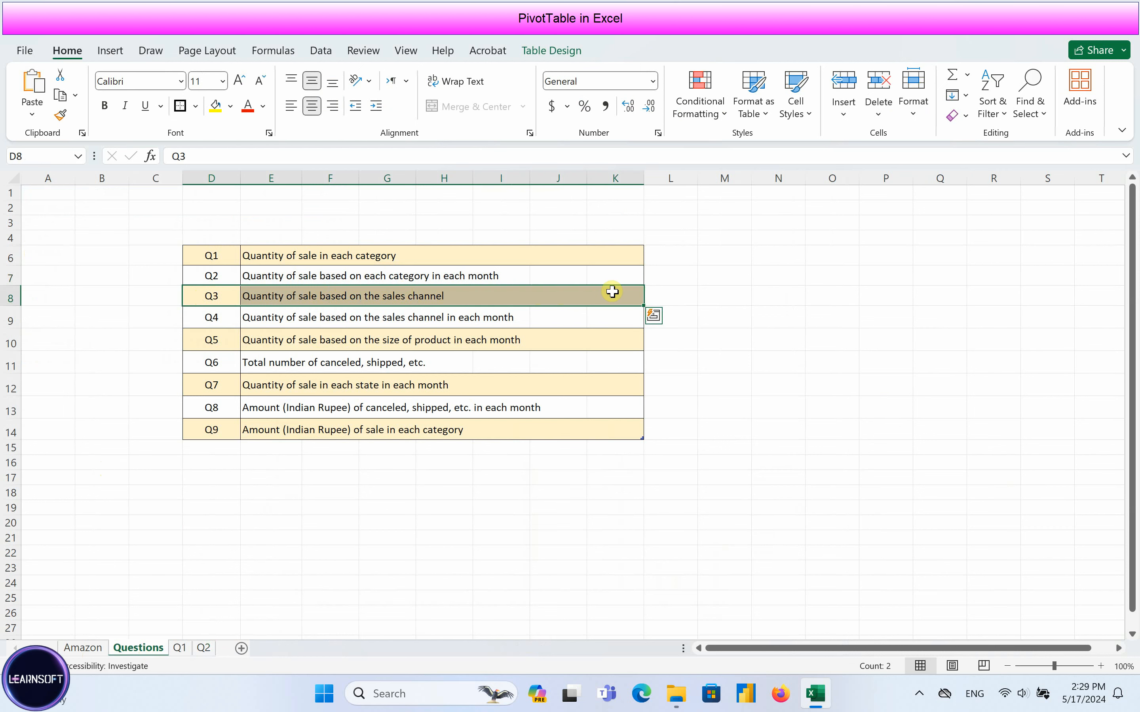
pyautogui.click(90, 650)
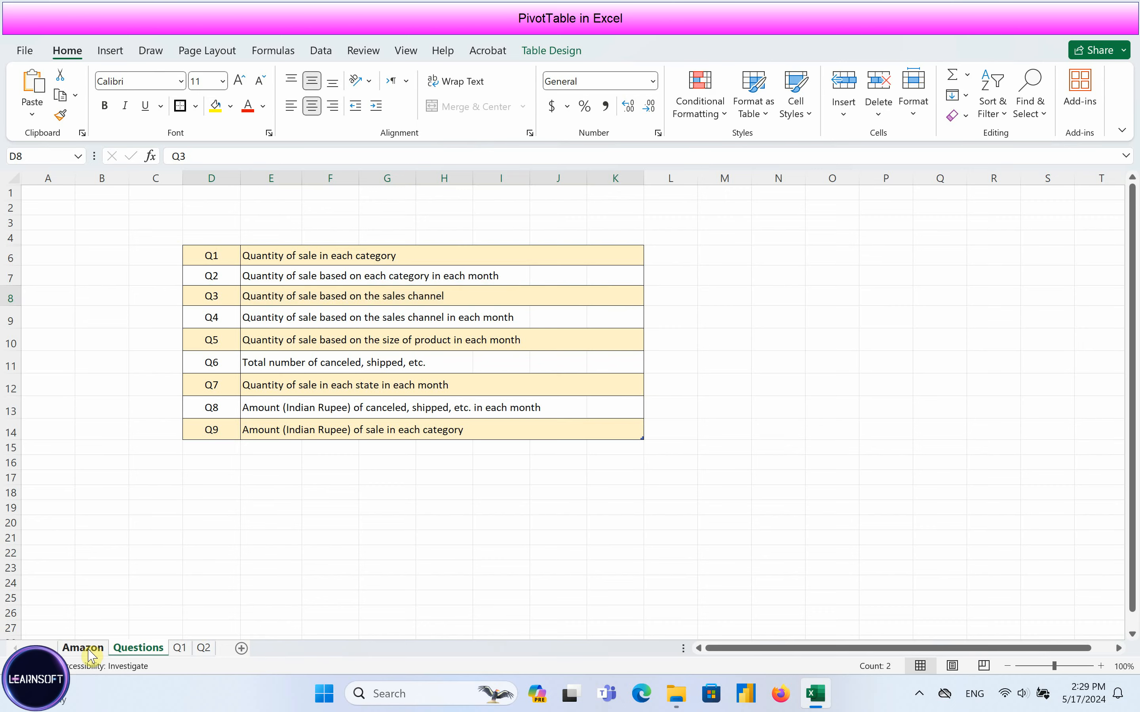
pyautogui.scroll(1, 287, 326)
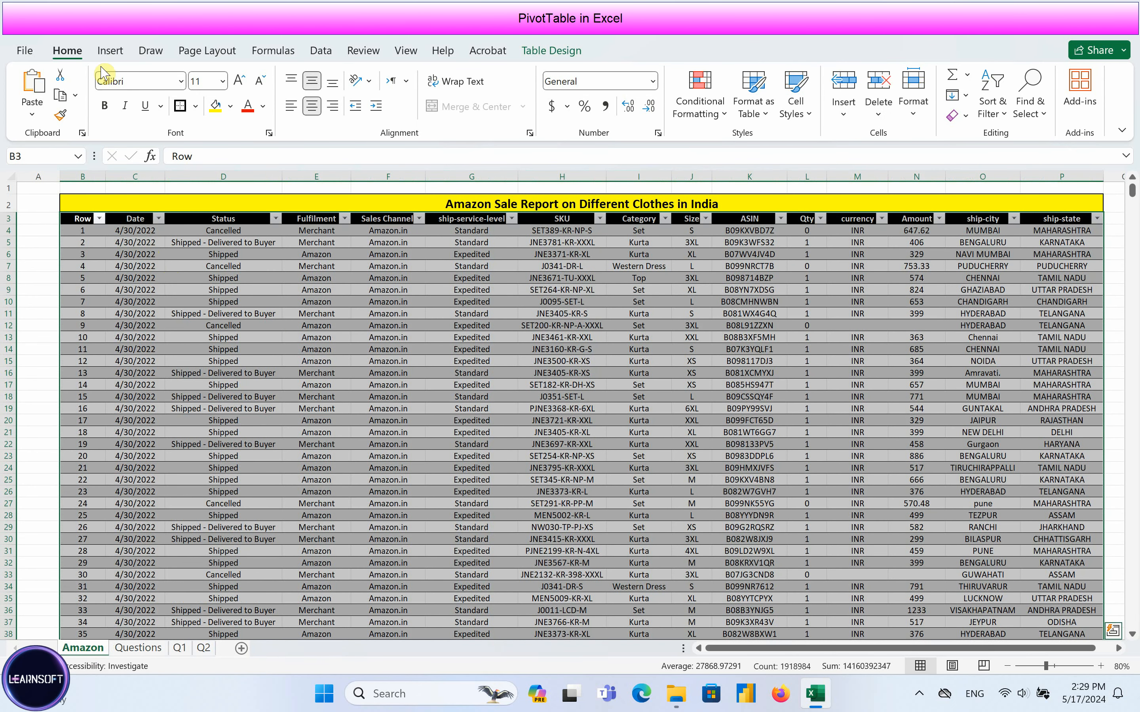
pyautogui.click(110, 51)
pyautogui.click(38, 85)
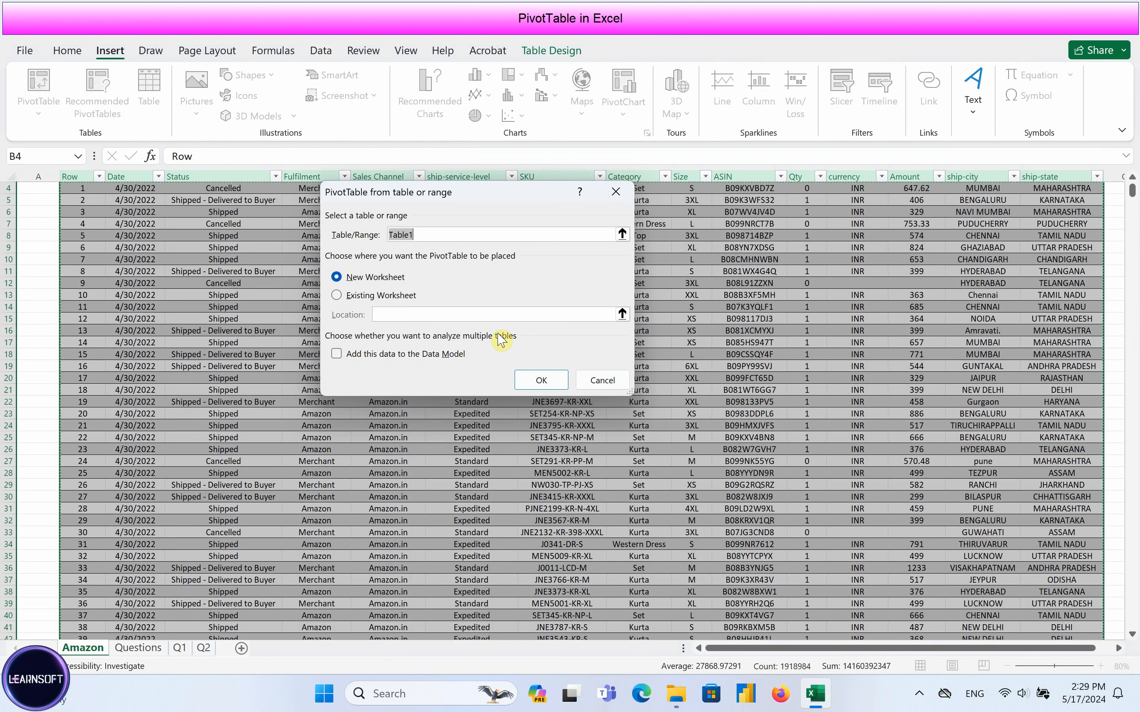
pyautogui.click(540, 379)
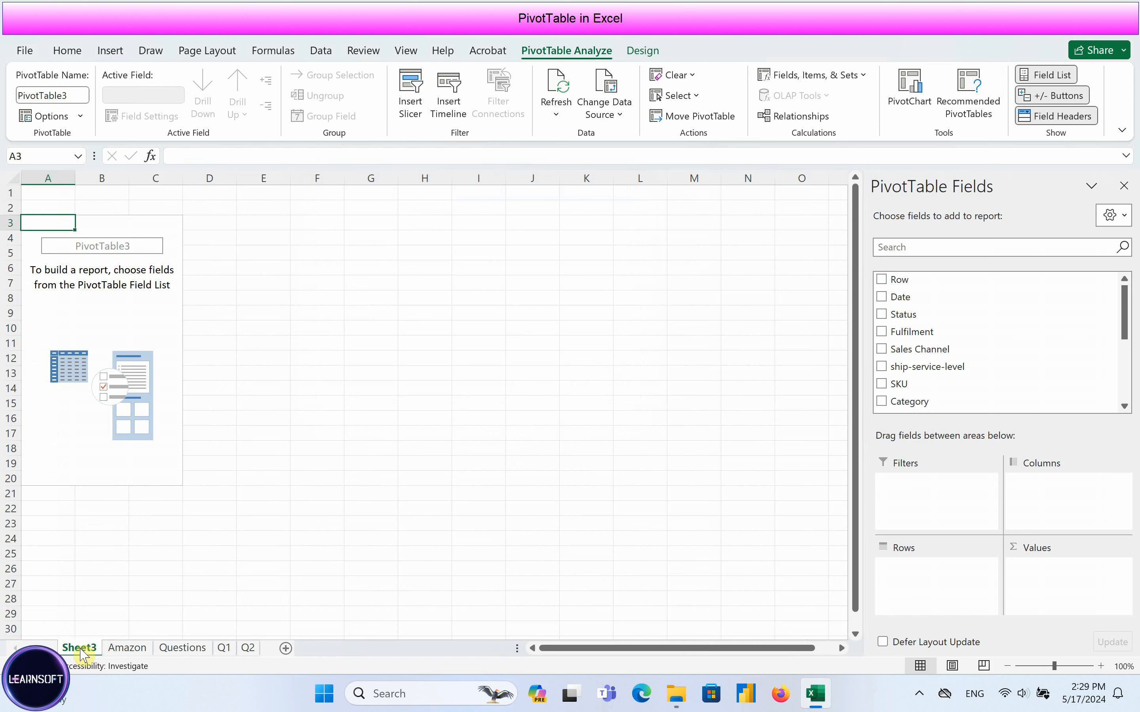
# Move Sheet3 after the Q2 sheet, rename it Q3, and select the empty PivotTable on it
pyautogui.moveTo(184, 649); pyautogui.dragTo(267, 654)
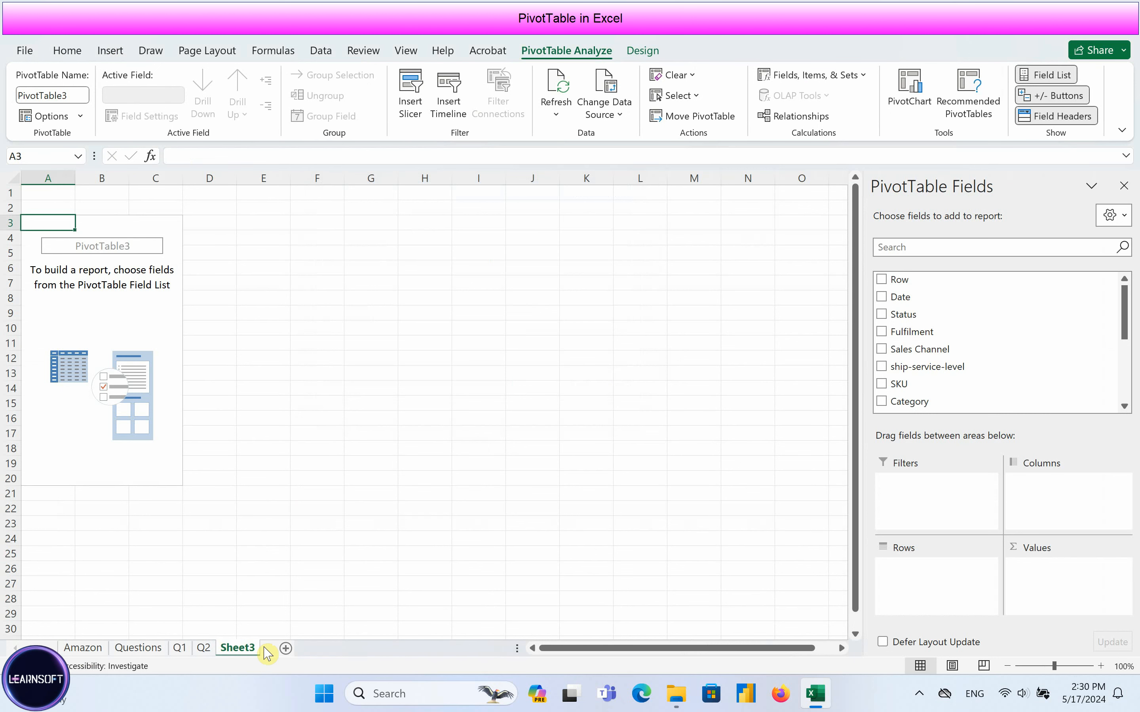
pyautogui.rightClick(249, 651)
pyautogui.click(294, 470)
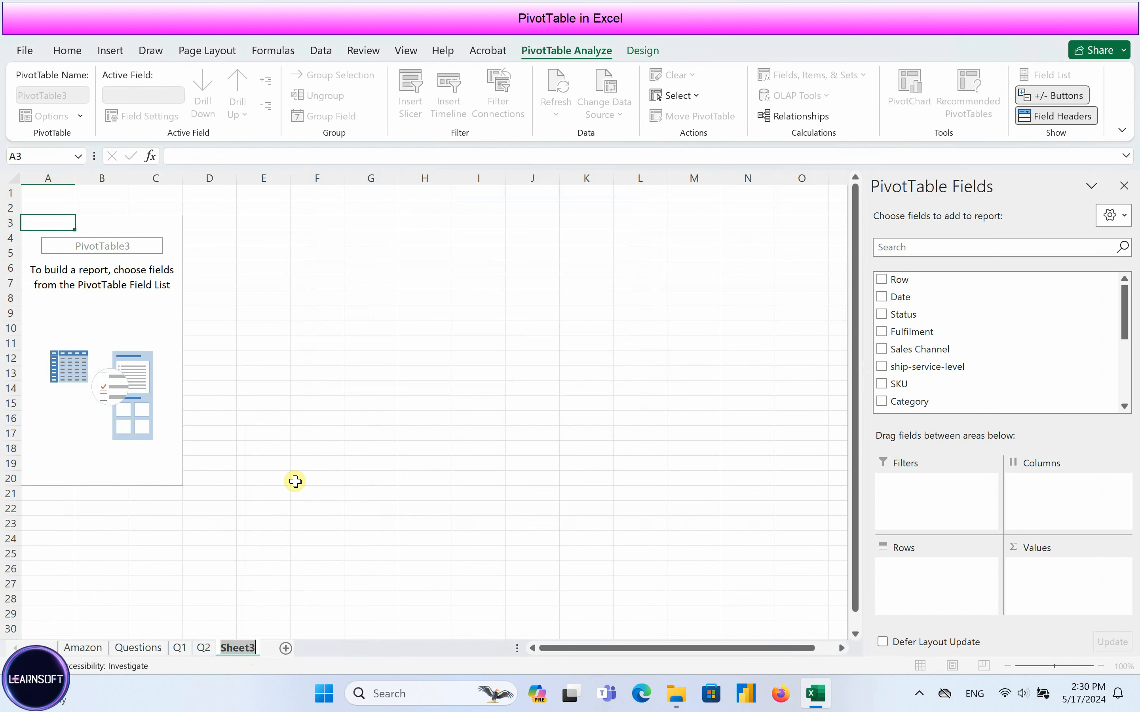
pyautogui.write('Q3')
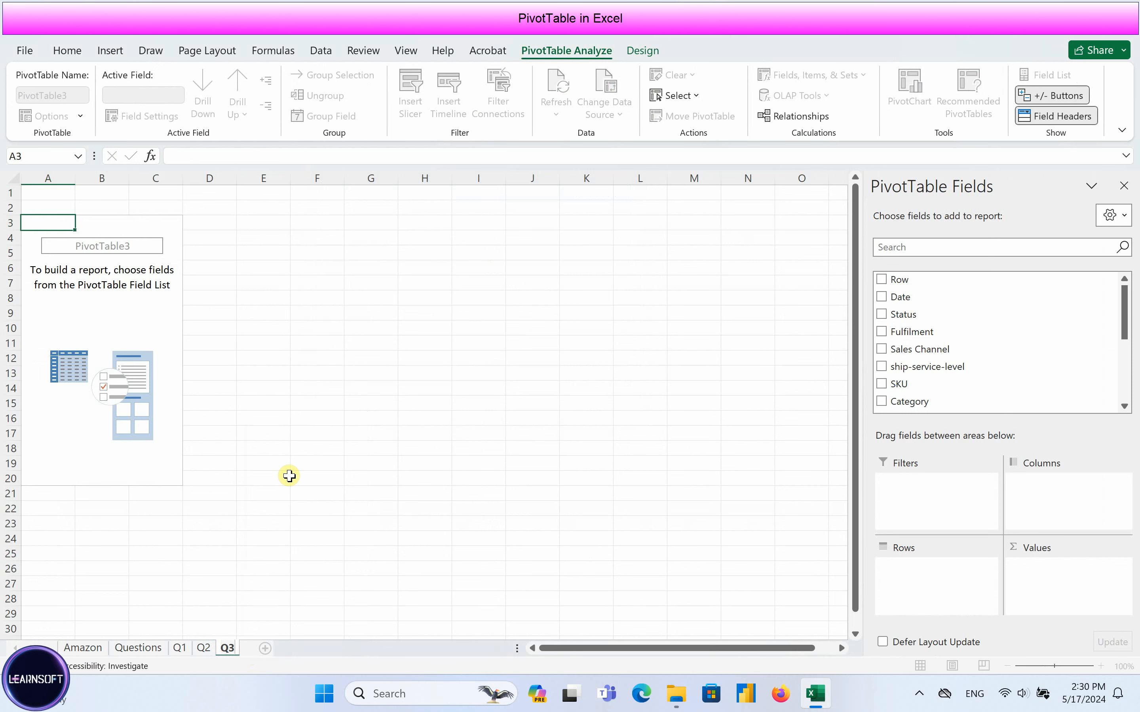
pyautogui.click(113, 326)
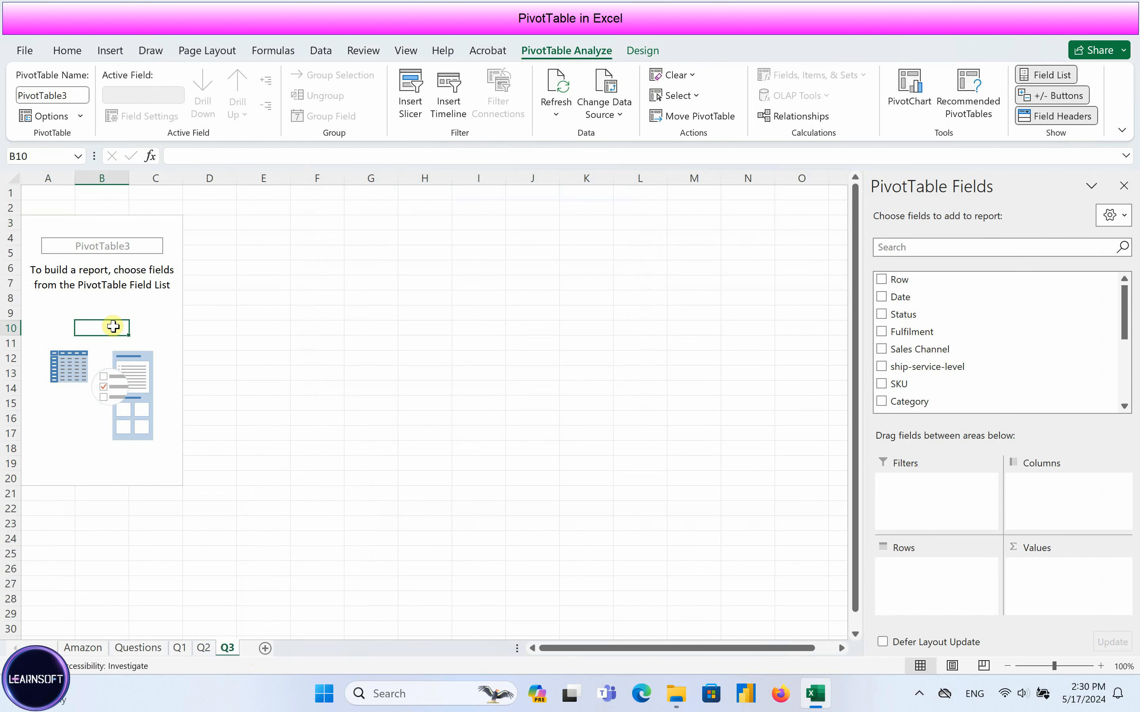
# Build the Q3 PivotTable with Sum of Qty as values and Sales Channel as rows
pyautogui.moveTo(1123, 297); pyautogui.dragTo(1132, 355)
pyautogui.moveTo(895, 304); pyautogui.dragTo(1050, 575)
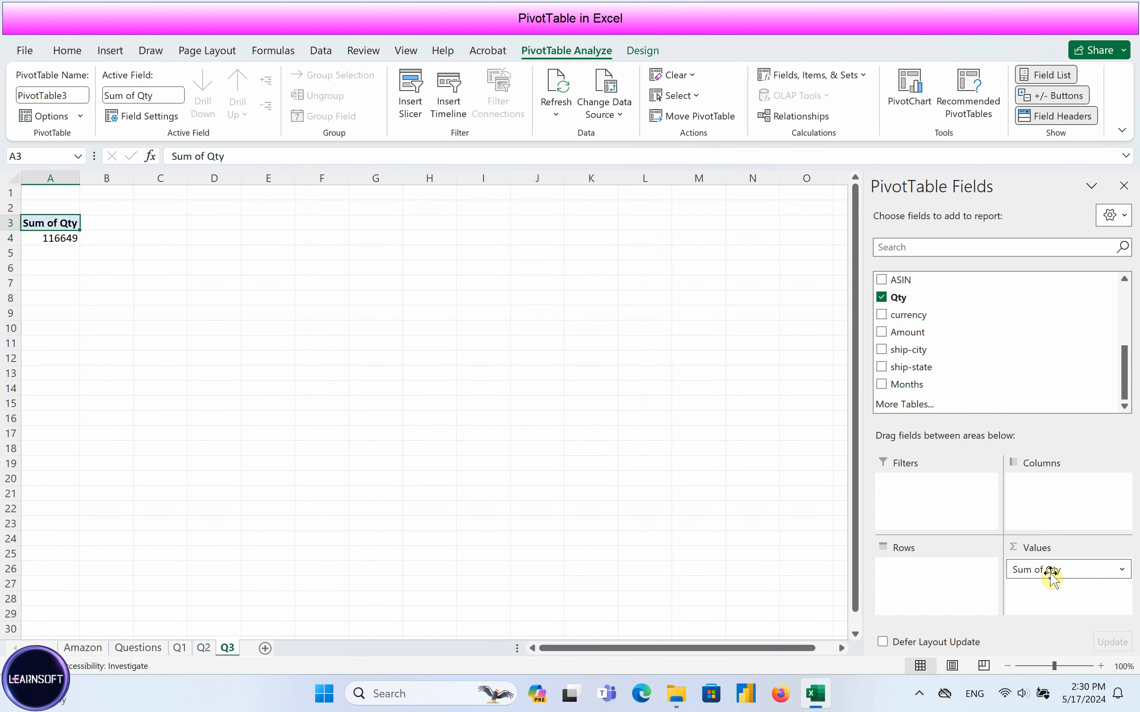
pyautogui.scroll(3, 991, 349)
pyautogui.scroll(2, 992, 349)
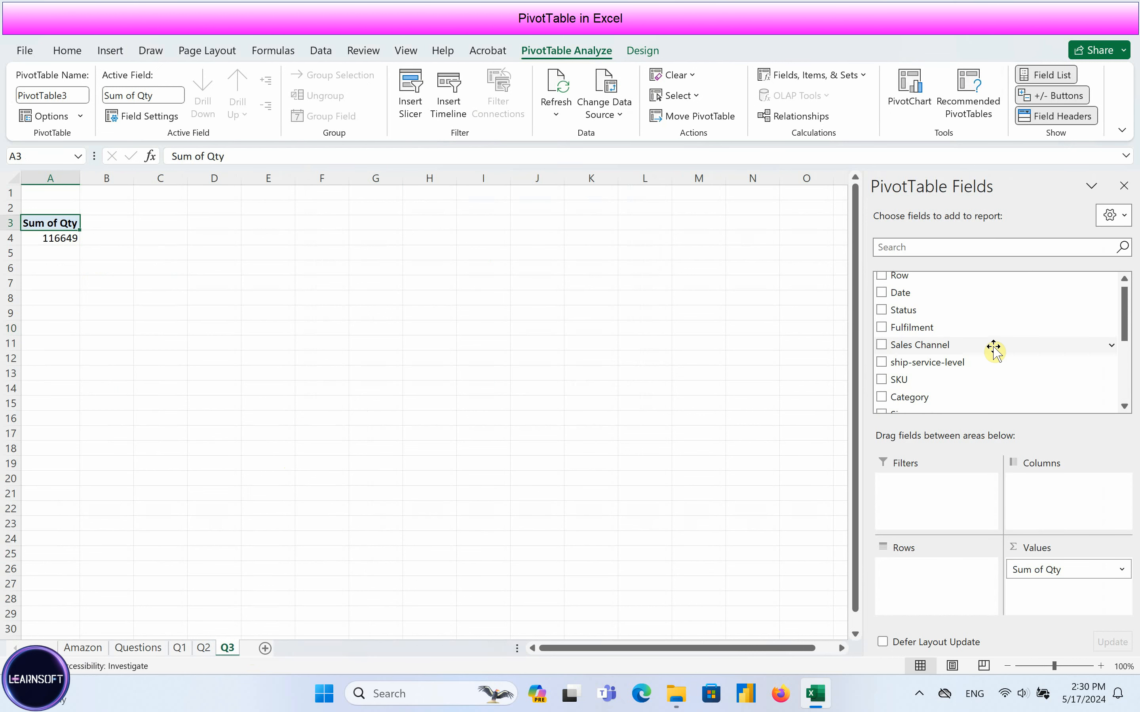
pyautogui.scroll(-1, 918, 325)
pyautogui.moveTo(895, 305); pyautogui.dragTo(968, 601)
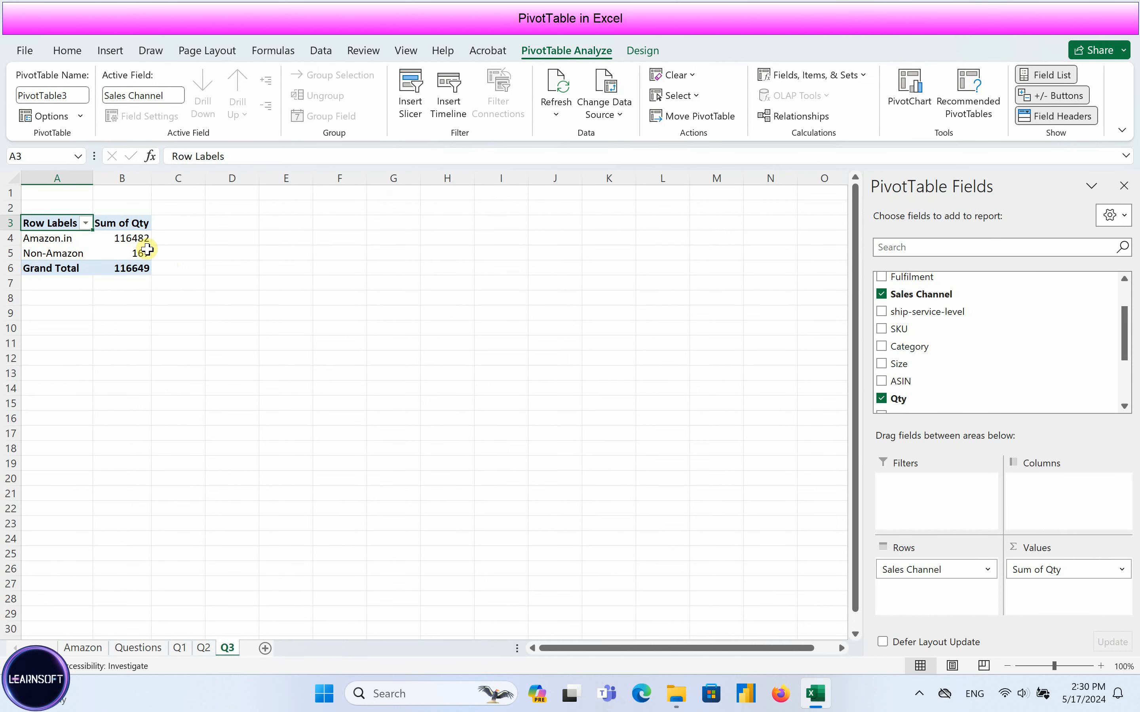
# Insert a clustered column PivotChart from the sales channel quantities in A4:B5
pyautogui.moveTo(136, 239)
pyautogui.moveTo(136, 239); pyautogui.dragTo(77, 256)
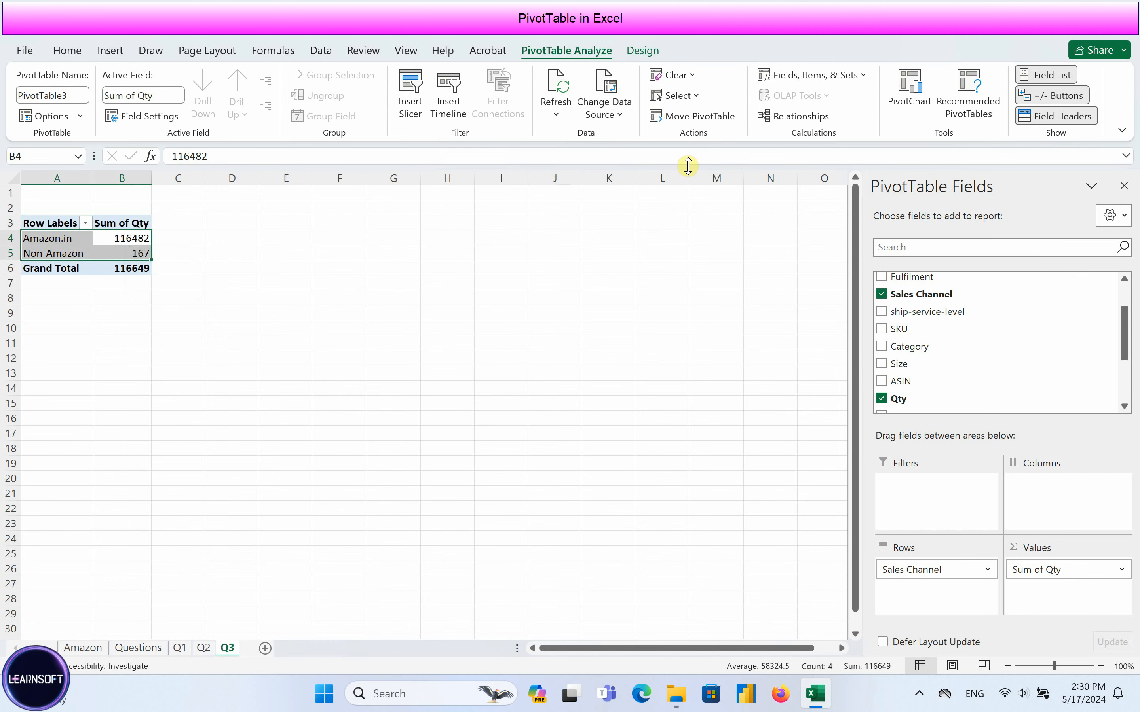
pyautogui.click(911, 94)
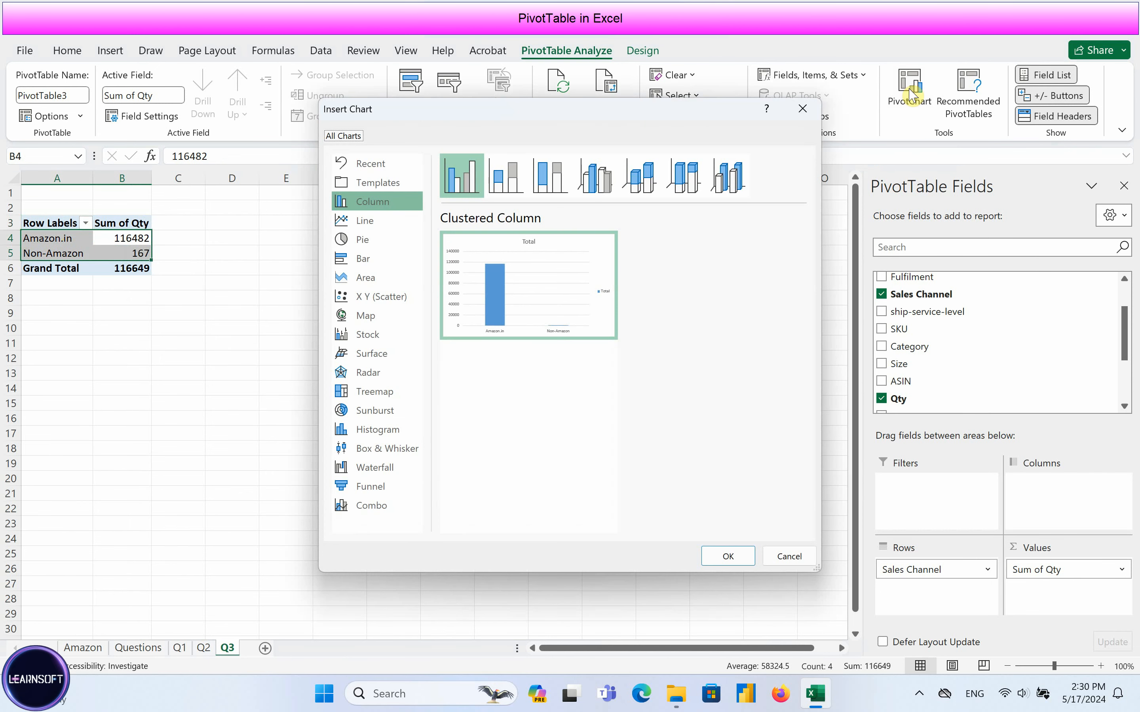
pyautogui.moveTo(668, 119); pyautogui.dragTo(599, 170)
pyautogui.click(634, 616)
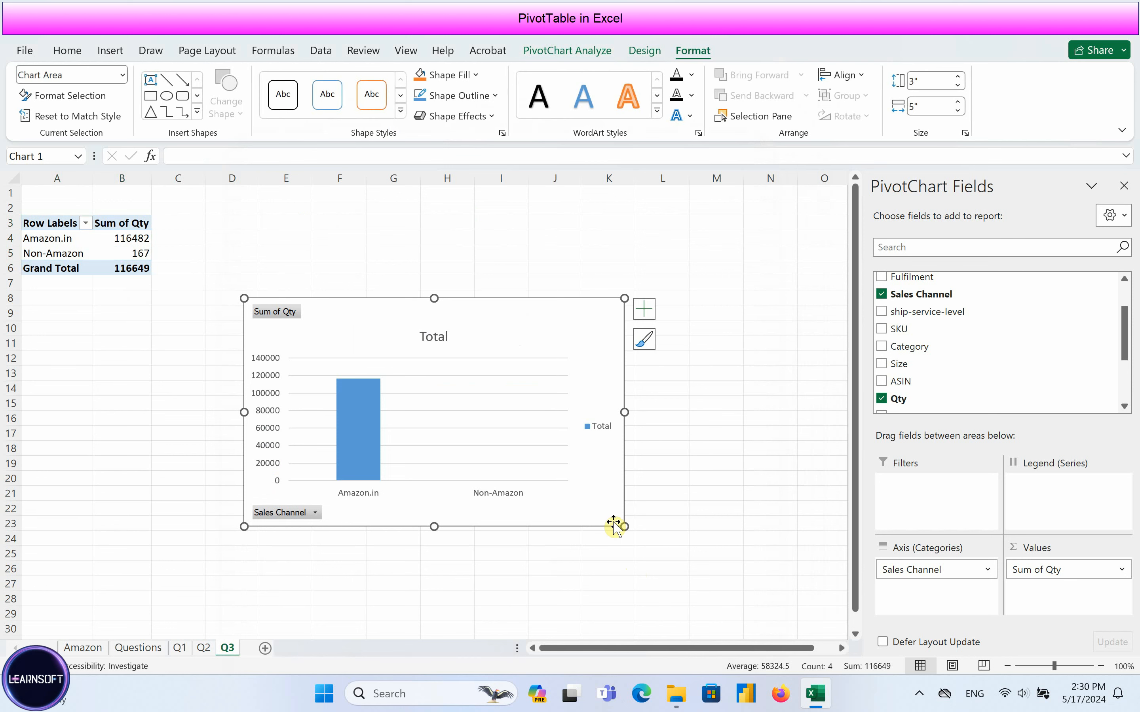
# Move the sales channel PivotChart up beside the PivotTable, enlarge it to about 3.72" by 6.26", and deselect it
pyautogui.moveTo(594, 524); pyautogui.dragTo(578, 467)
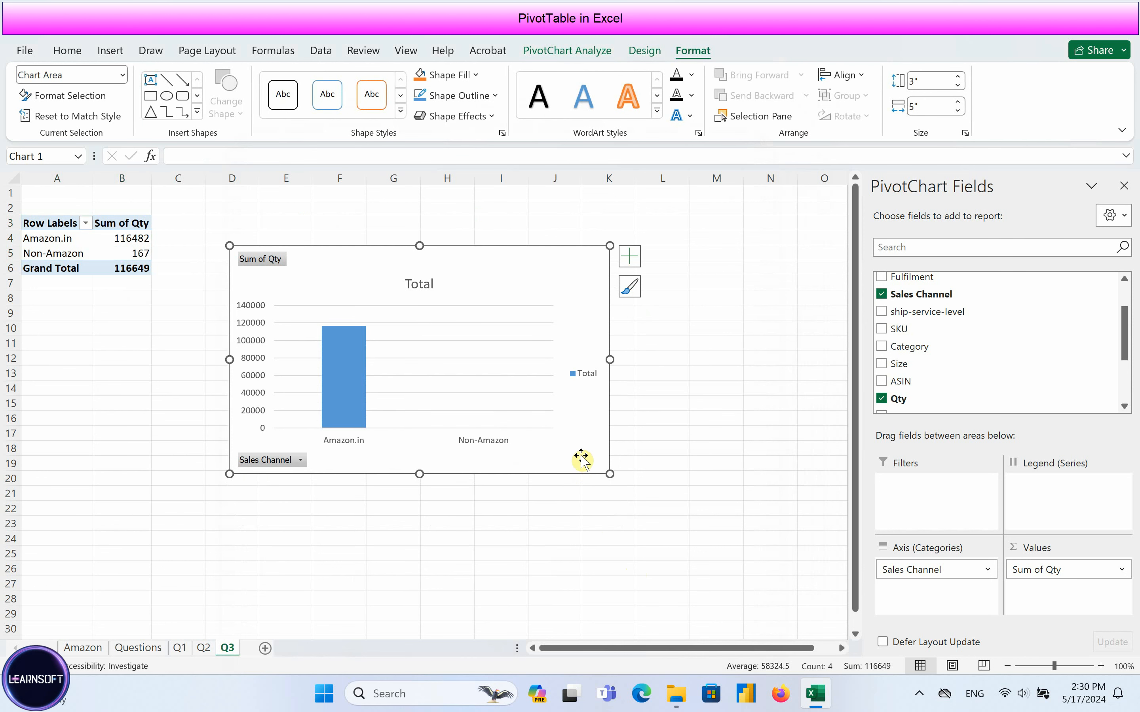
pyautogui.moveTo(609, 474); pyautogui.dragTo(705, 527)
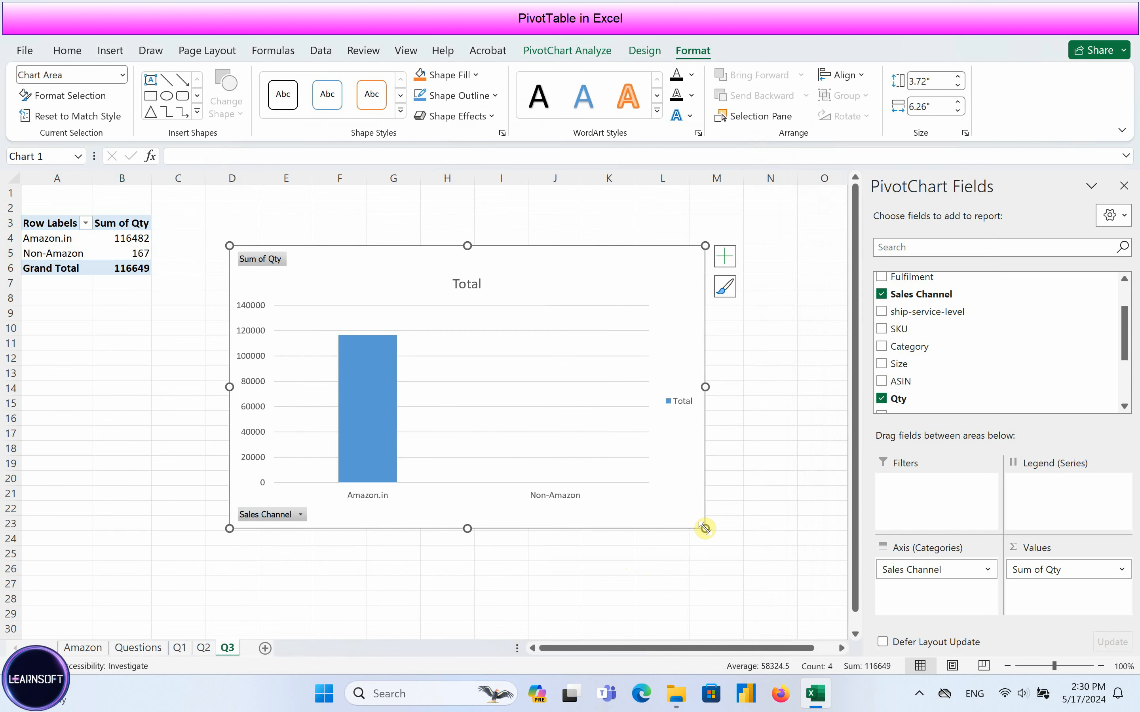
pyautogui.click(769, 462)
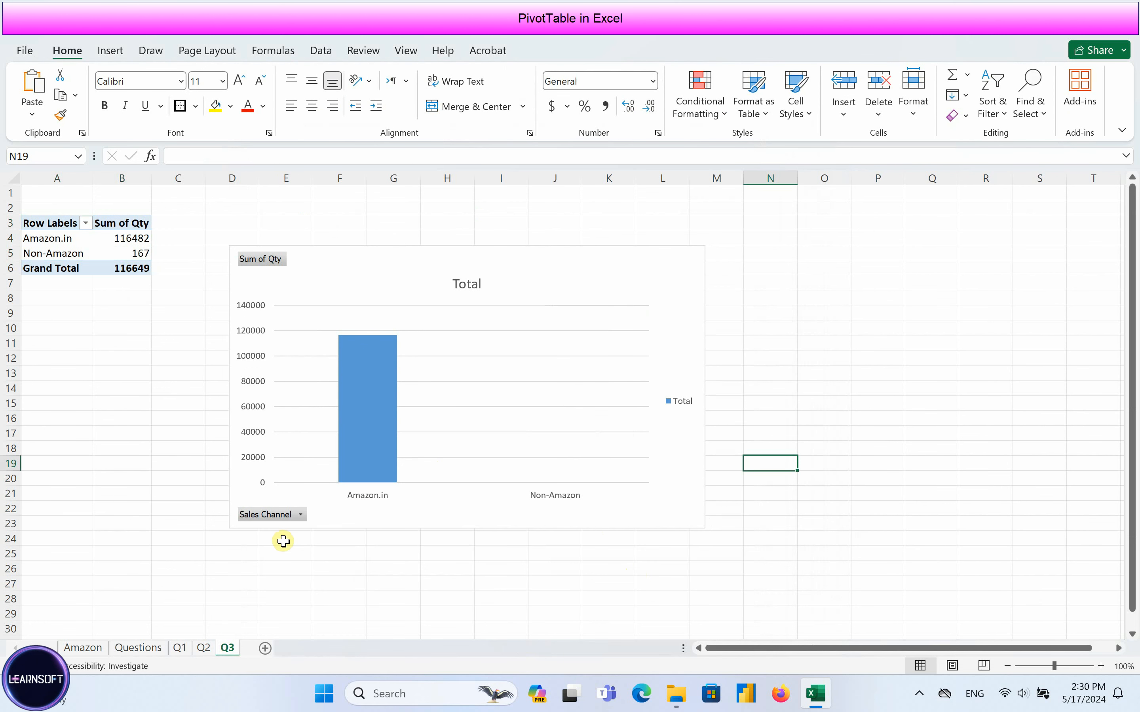
# Select the Q4 row on the Questions sheet and insert another PivotTable from the Amazon sheet's Table1 on a new worksheet
pyautogui.click(147, 653)
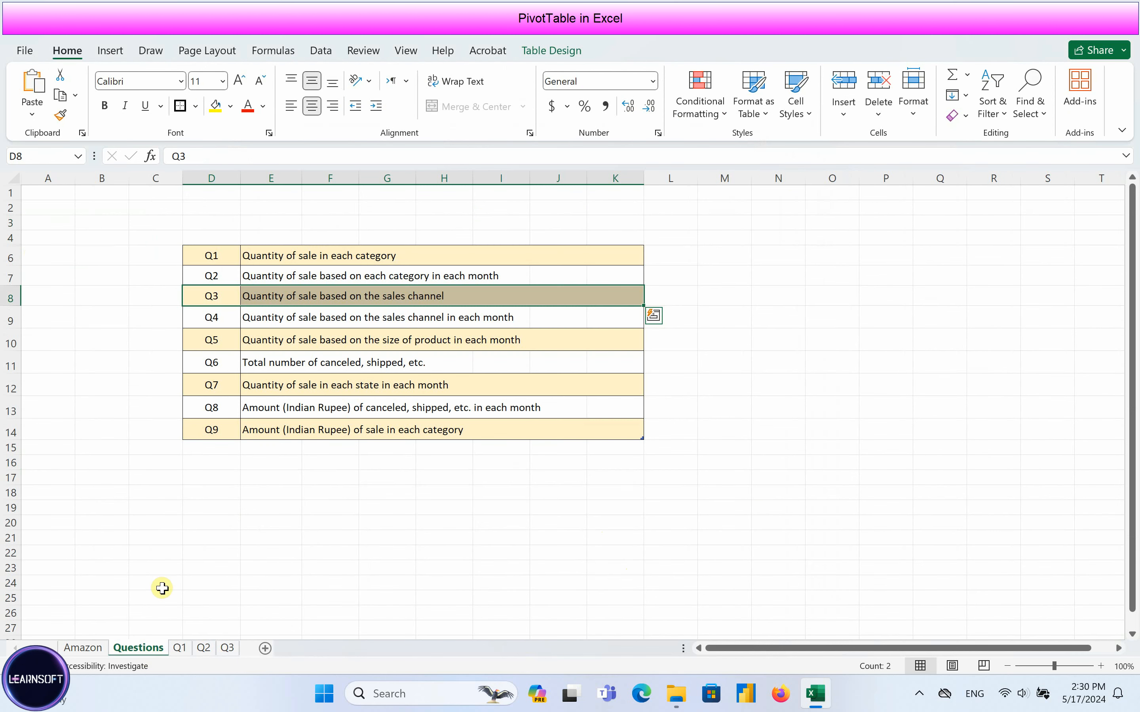
pyautogui.click(211, 319)
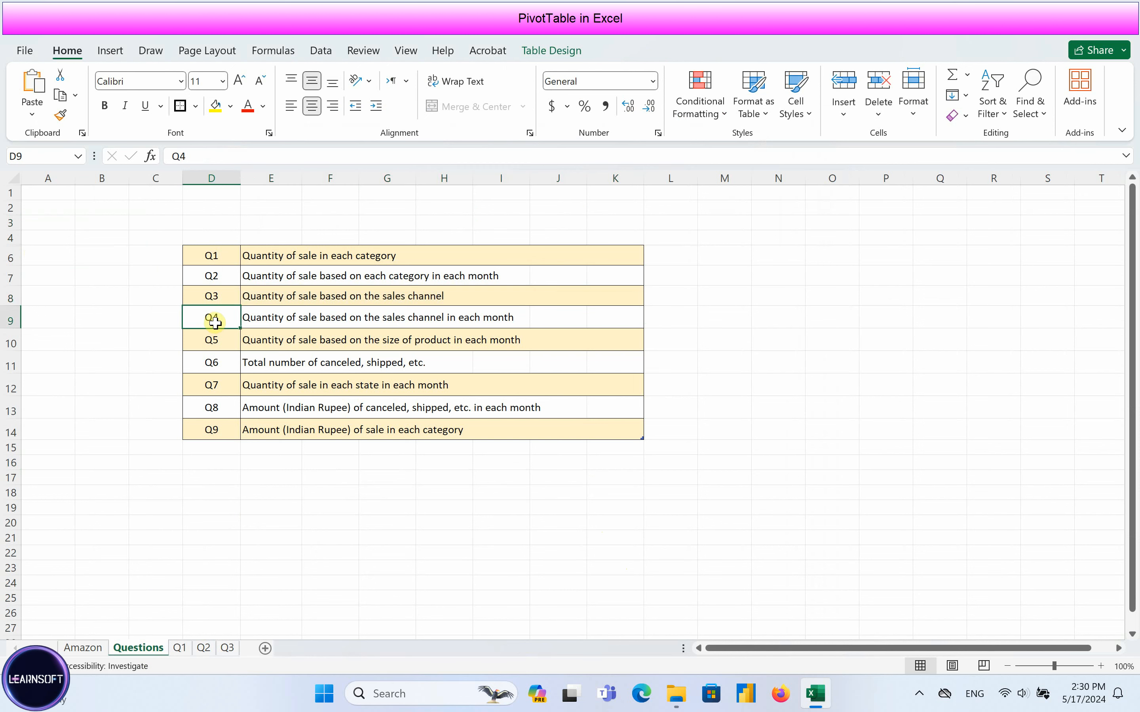
pyautogui.moveTo(216, 322); pyautogui.dragTo(632, 316)
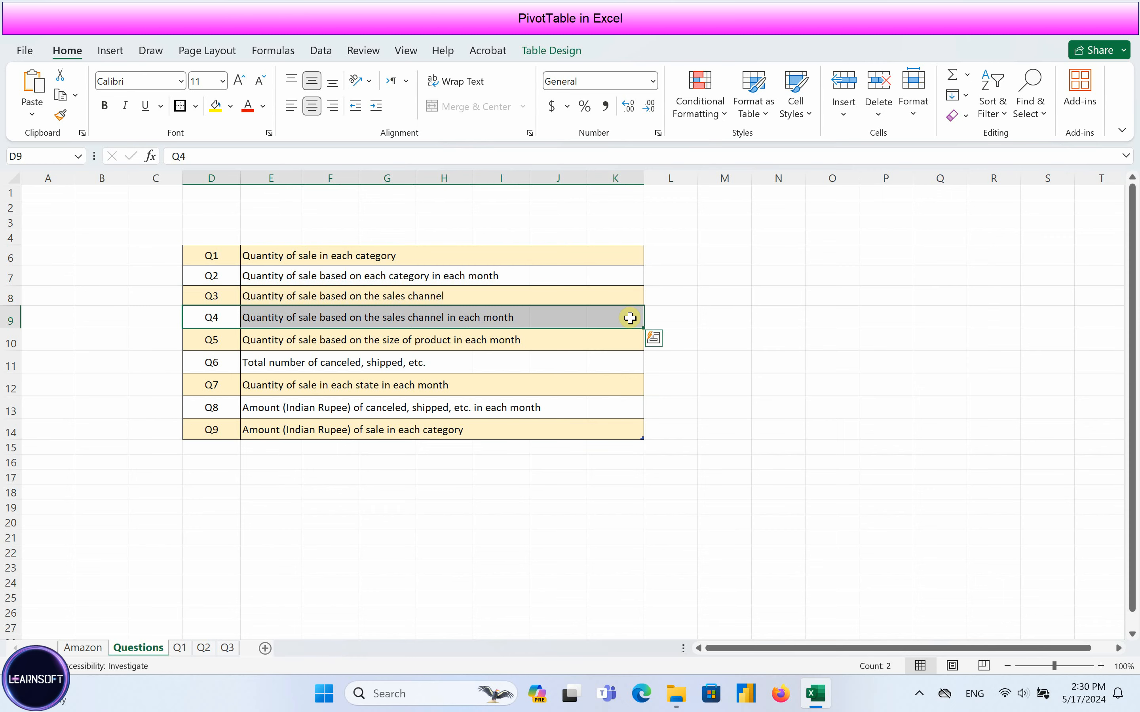
pyautogui.click(83, 649)
pyautogui.scroll(1, 249, 453)
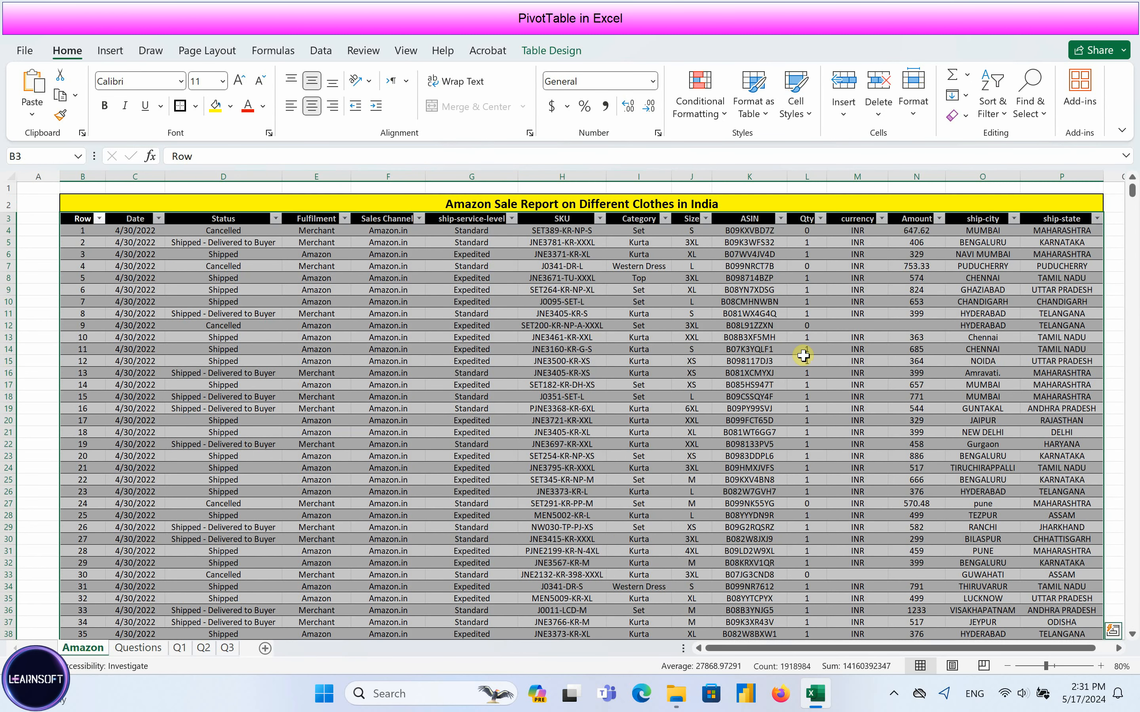
pyautogui.click(110, 51)
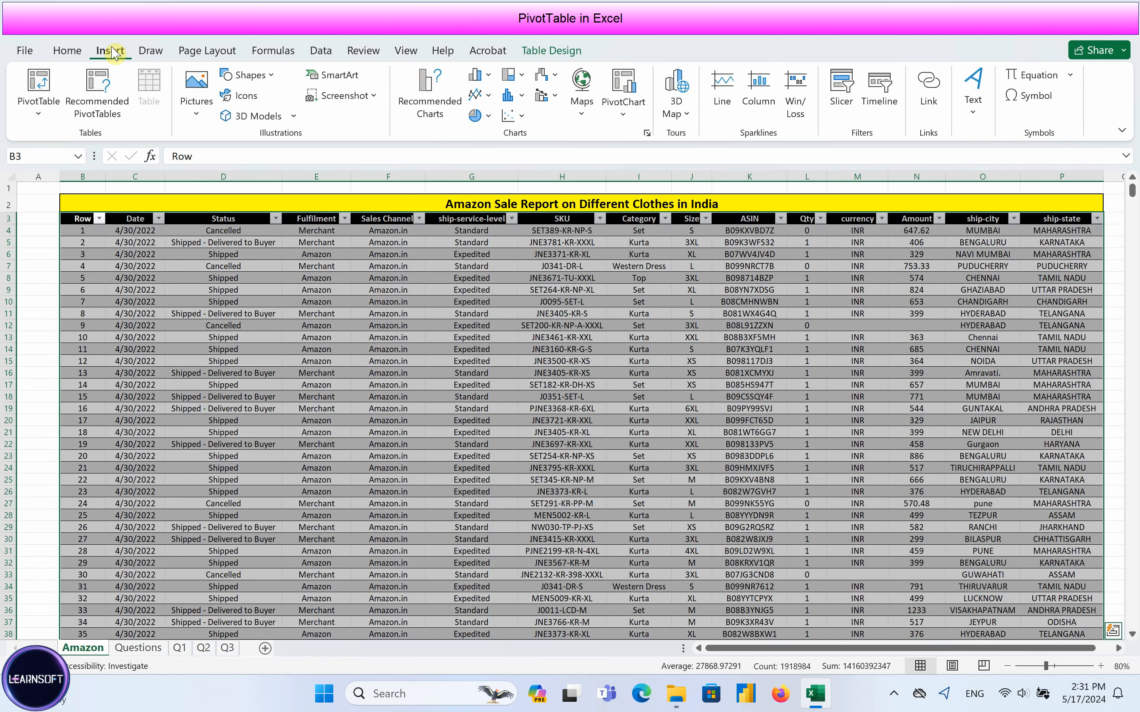
pyautogui.click(38, 84)
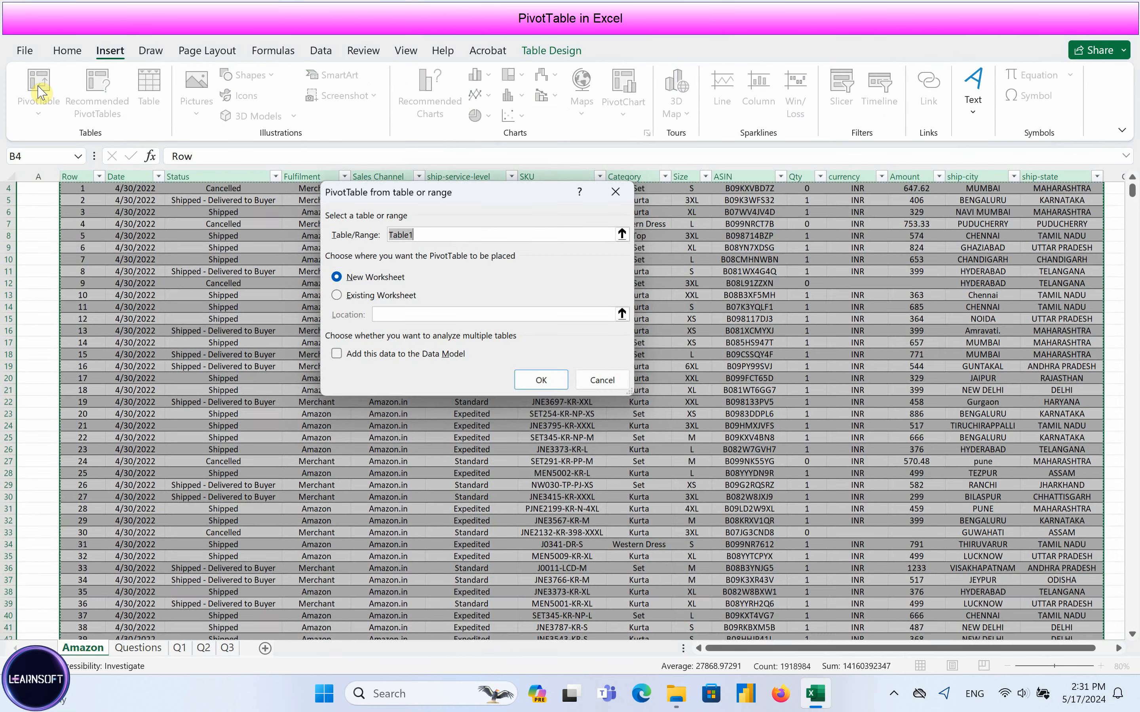
pyautogui.click(541, 379)
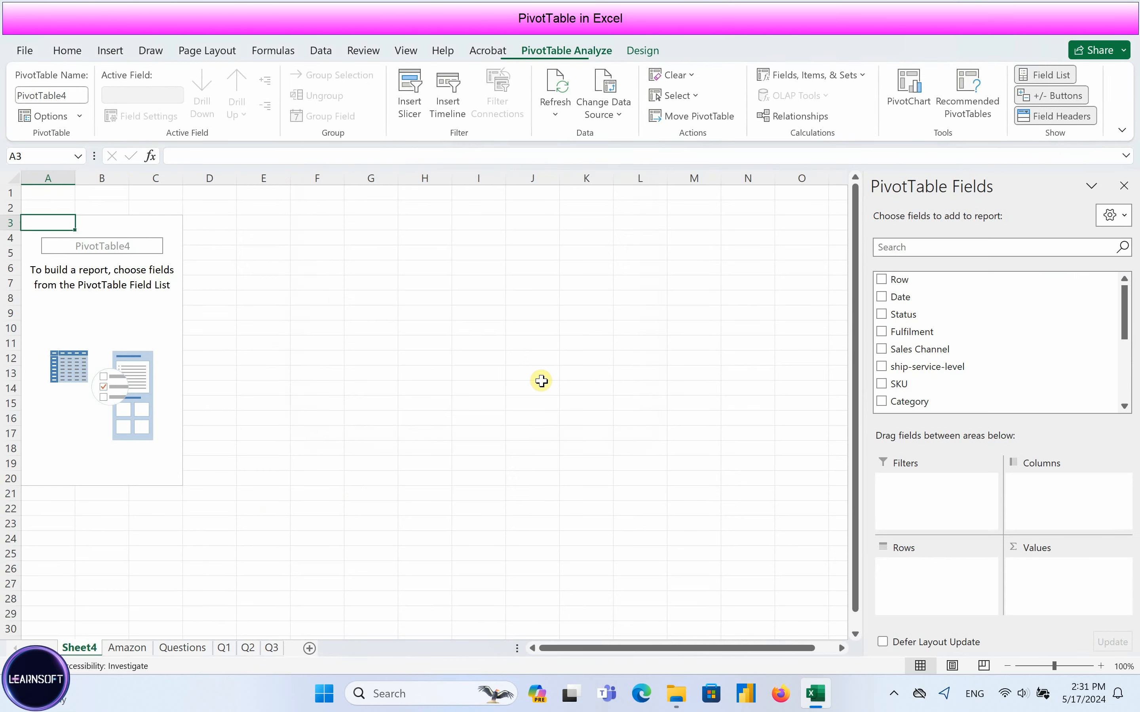
# Move Sheet4 after the Q3 sheet and rename it Q4
pyautogui.moveTo(109, 650); pyautogui.dragTo(287, 650)
pyautogui.rightClick(265, 649)
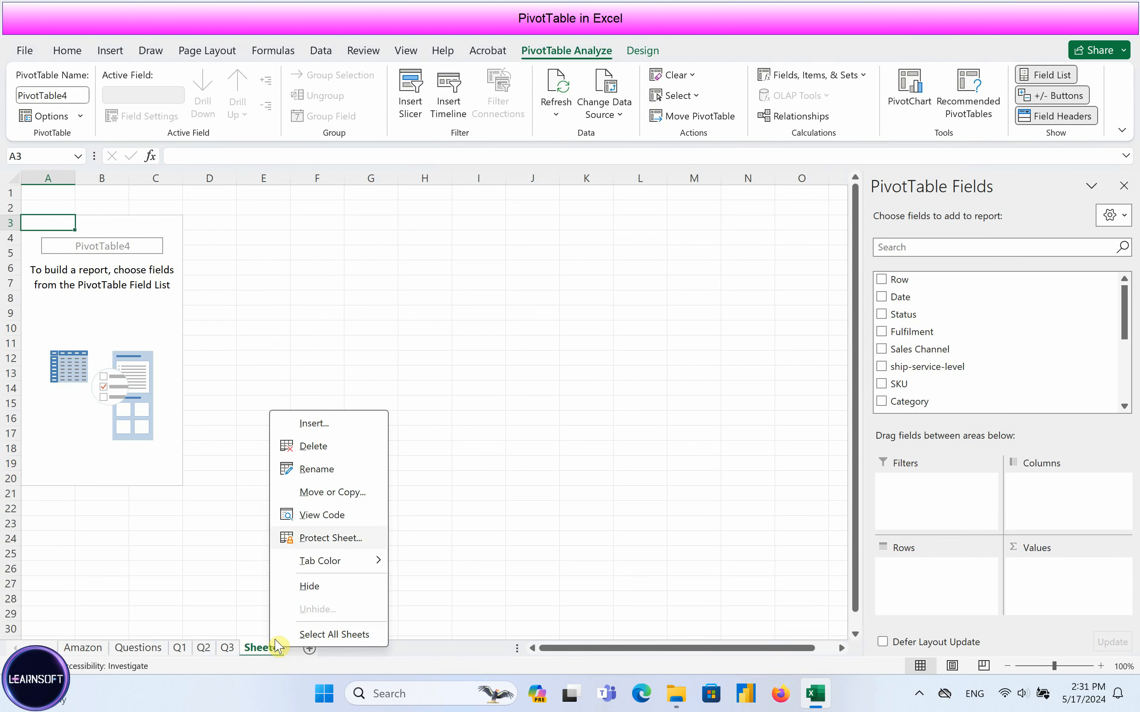
pyautogui.click(306, 471)
pyautogui.write('Q4')
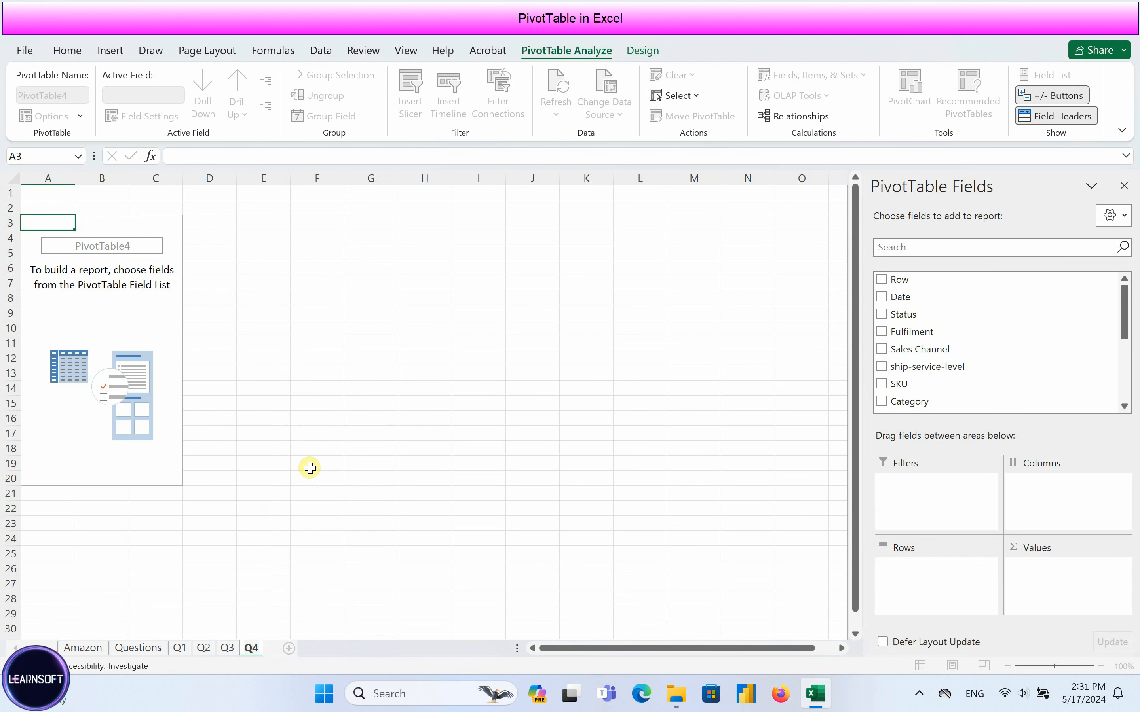
pyautogui.press('Return')
# Build the Q4 PivotTable with Qty summed as values, Sales Channel as rows and Date as columns grouped by month
pyautogui.scroll(-4, 942, 358)
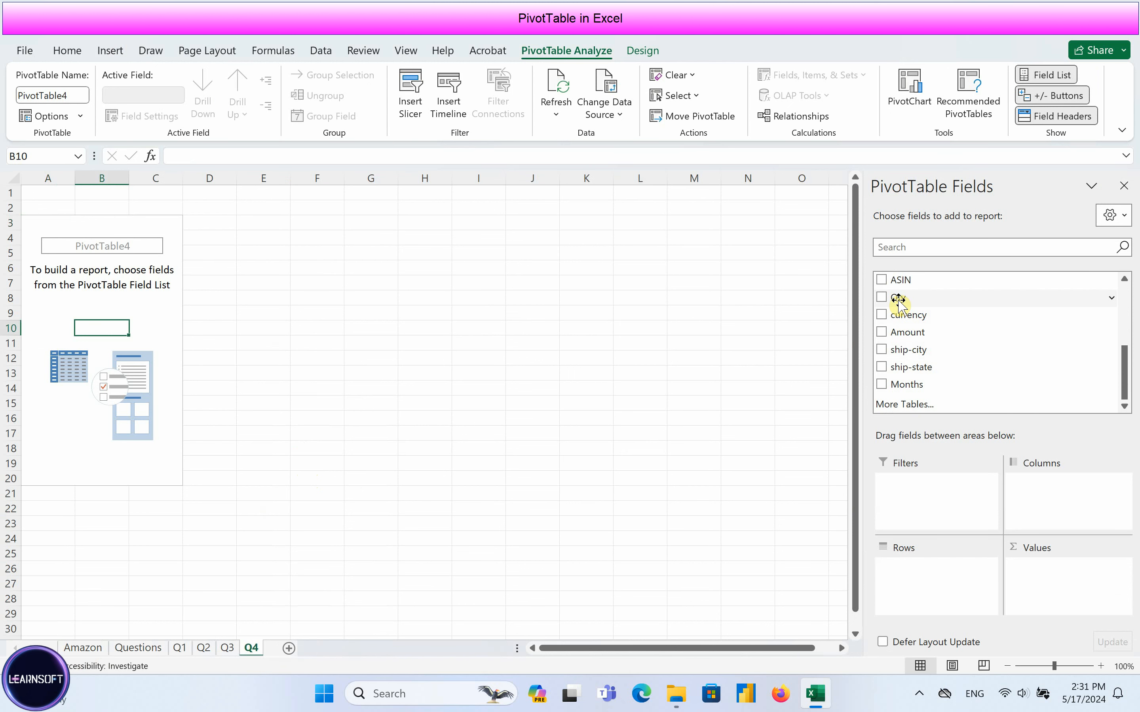
pyautogui.moveTo(898, 299); pyautogui.dragTo(1049, 571)
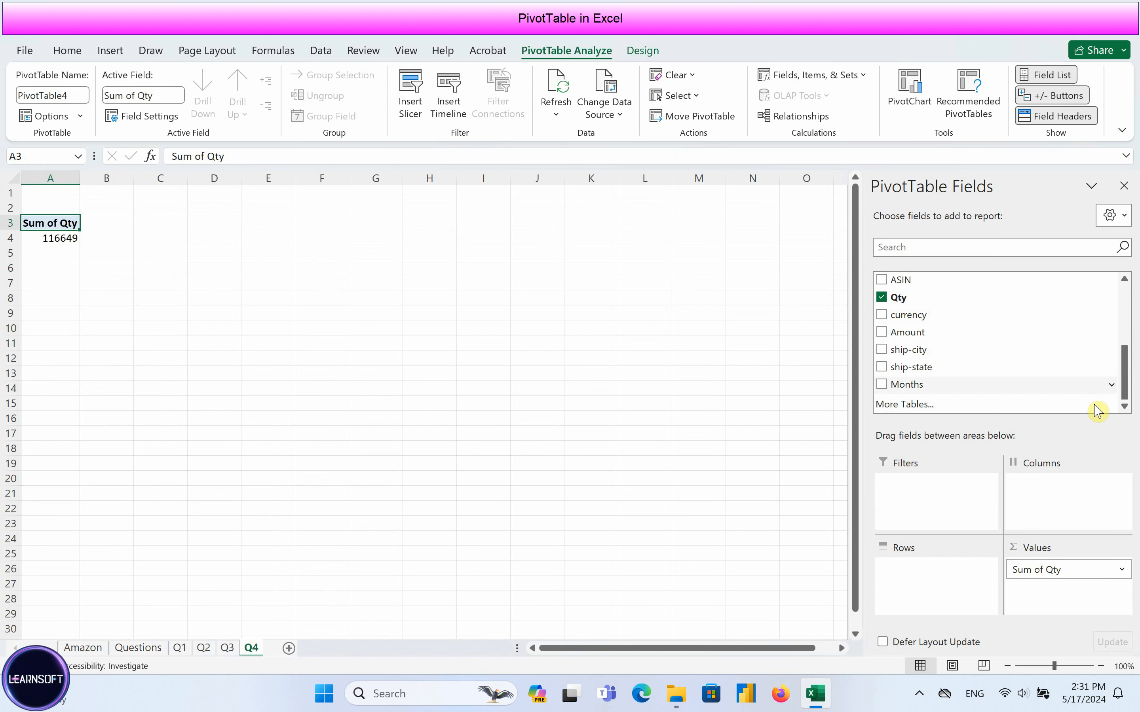
pyautogui.scroll(3, 1126, 358)
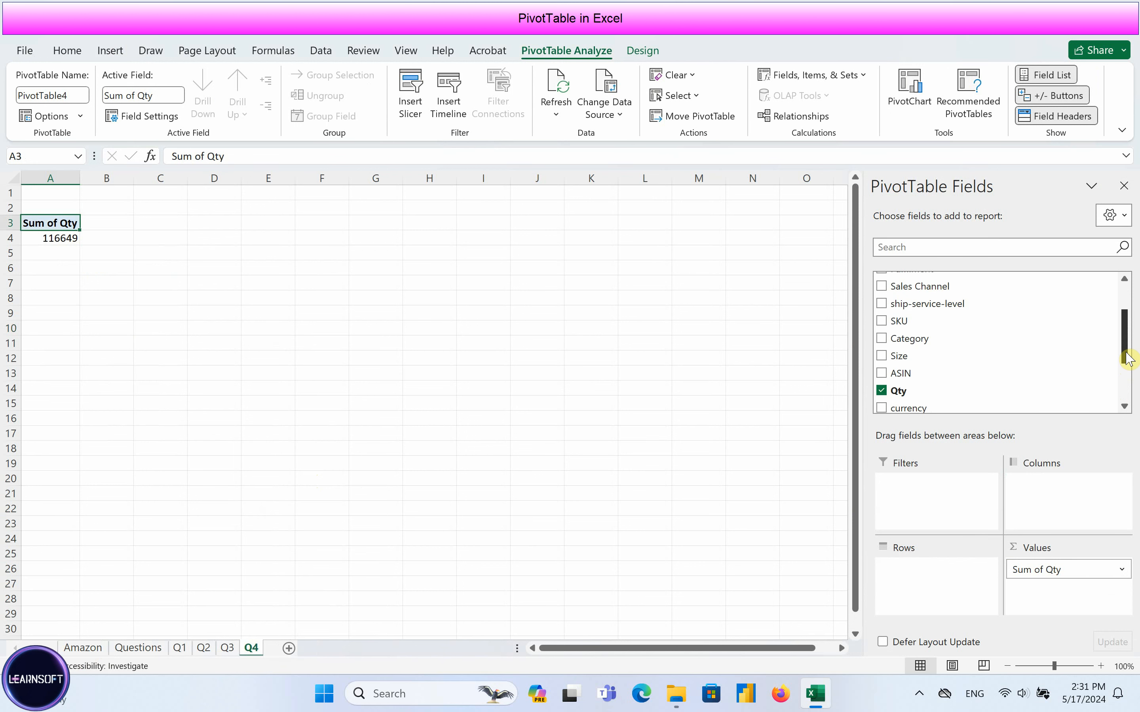
pyautogui.scroll(1, 1127, 358)
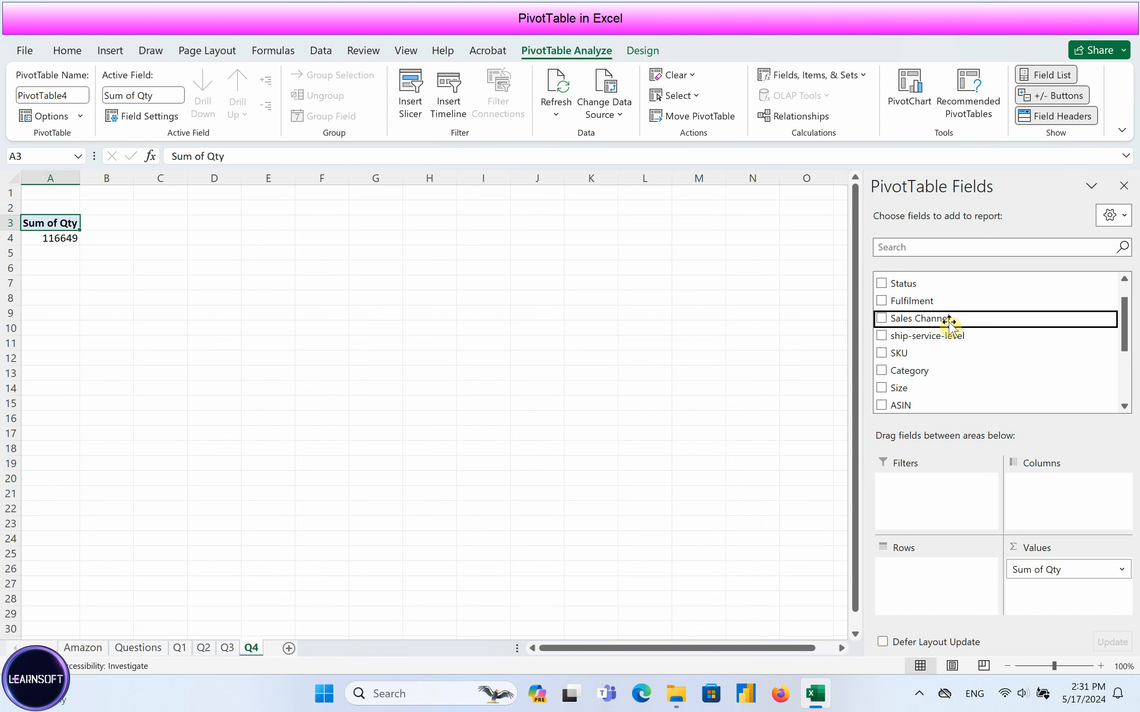
pyautogui.moveTo(958, 324); pyautogui.dragTo(947, 594)
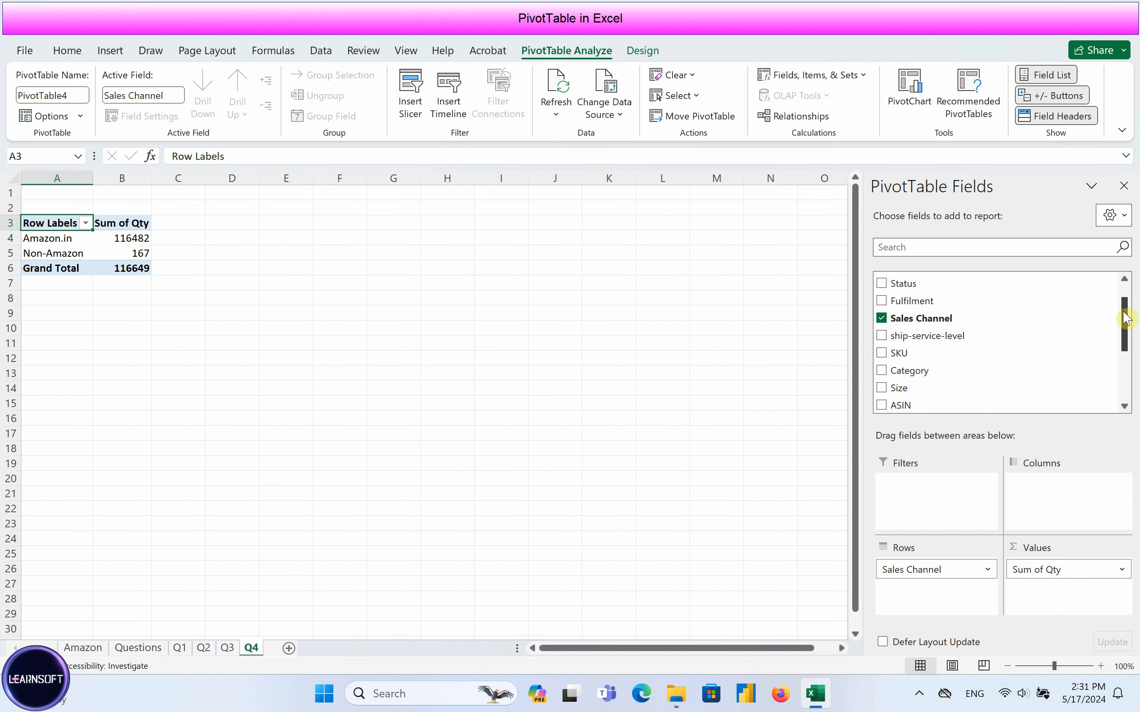
pyautogui.scroll(1, 1125, 311)
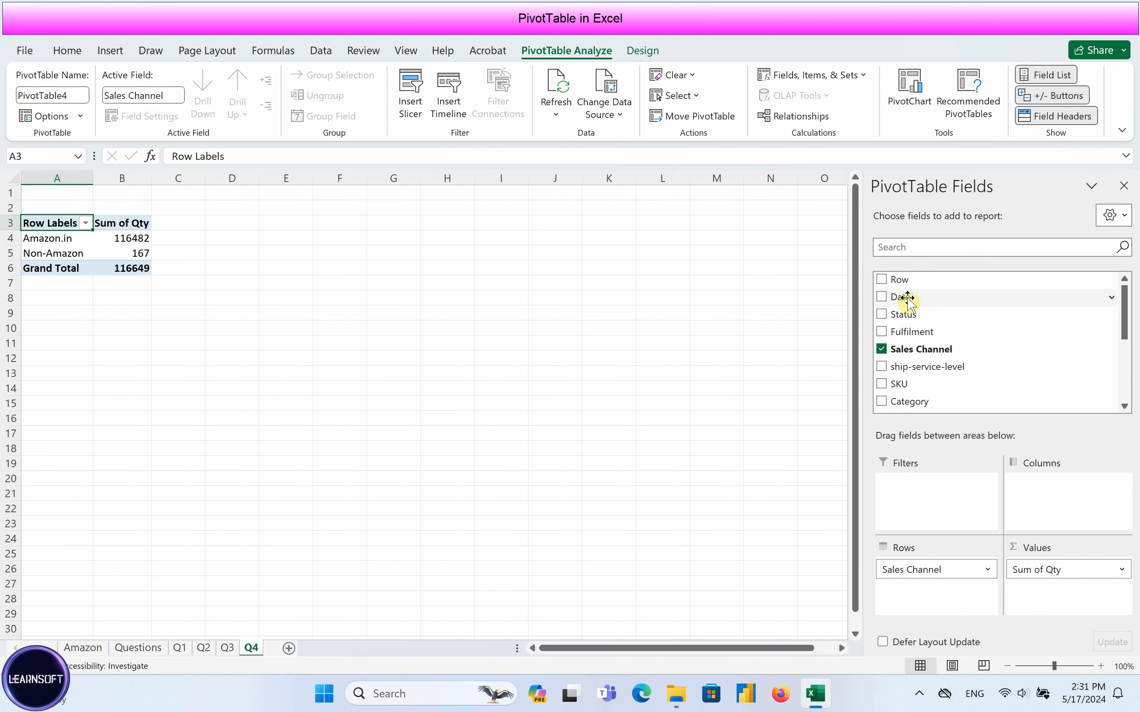
pyautogui.moveTo(907, 301); pyautogui.dragTo(1078, 501)
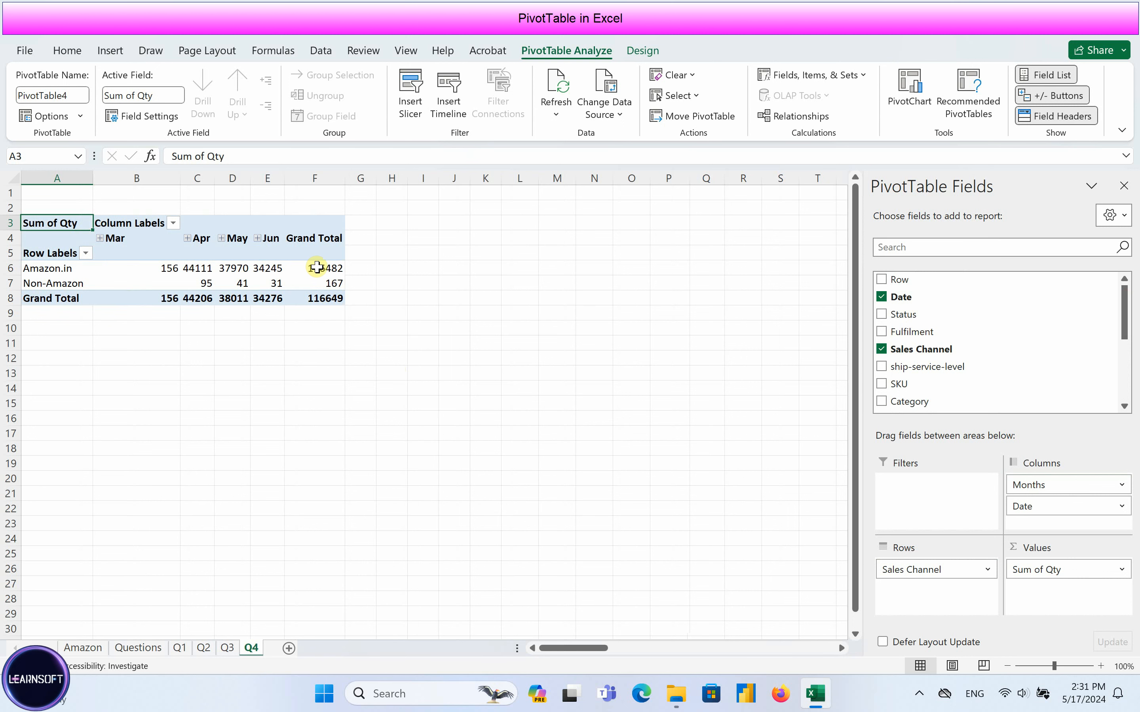
# Insert a clustered column PivotChart of the channel quantities by month, enlarge it to about 3.9" by 6.3" and place it below the PivotTable
pyautogui.click(100, 265)
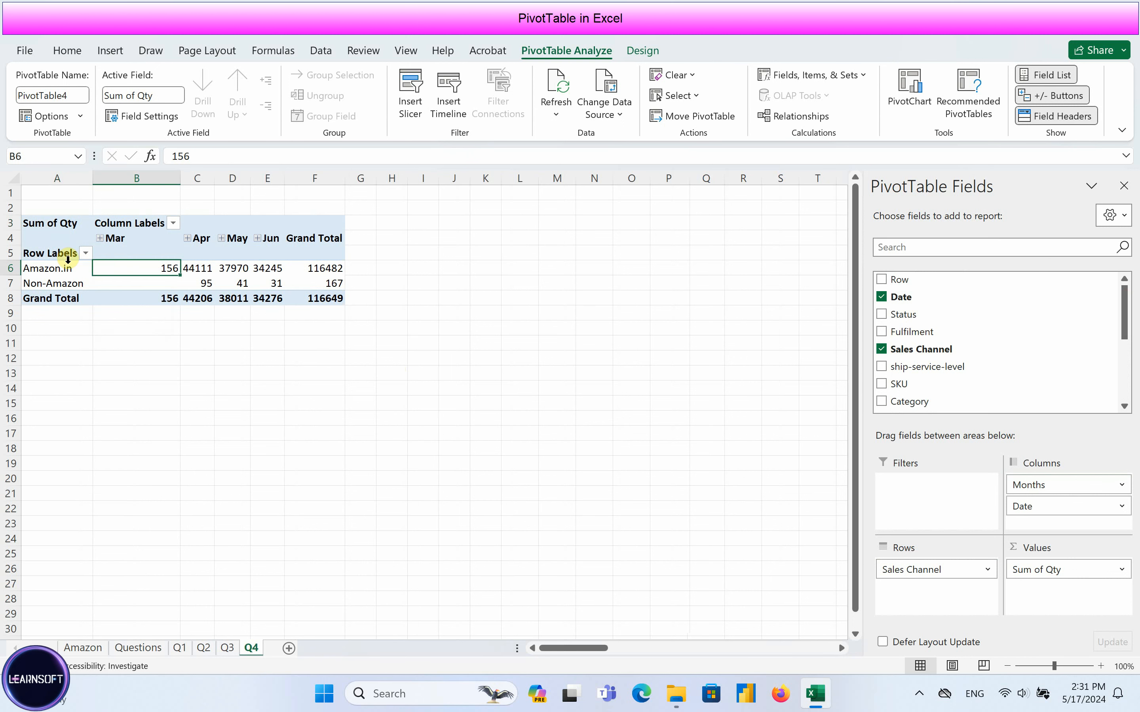
pyautogui.click(919, 100)
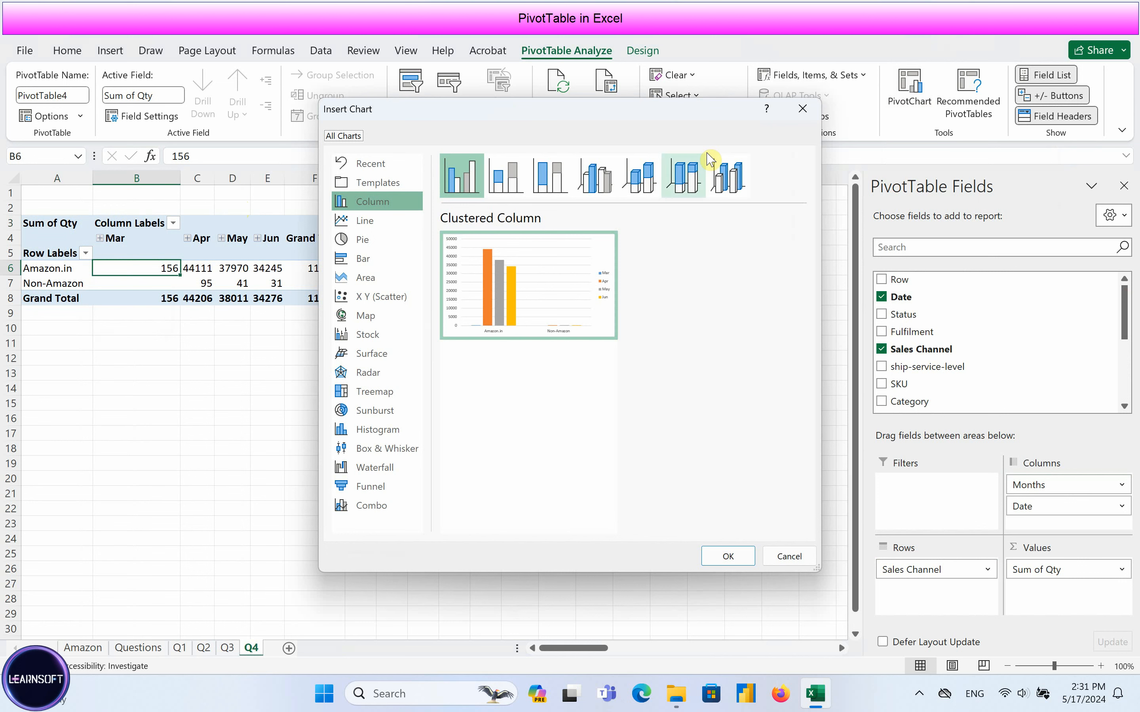
pyautogui.click(728, 556)
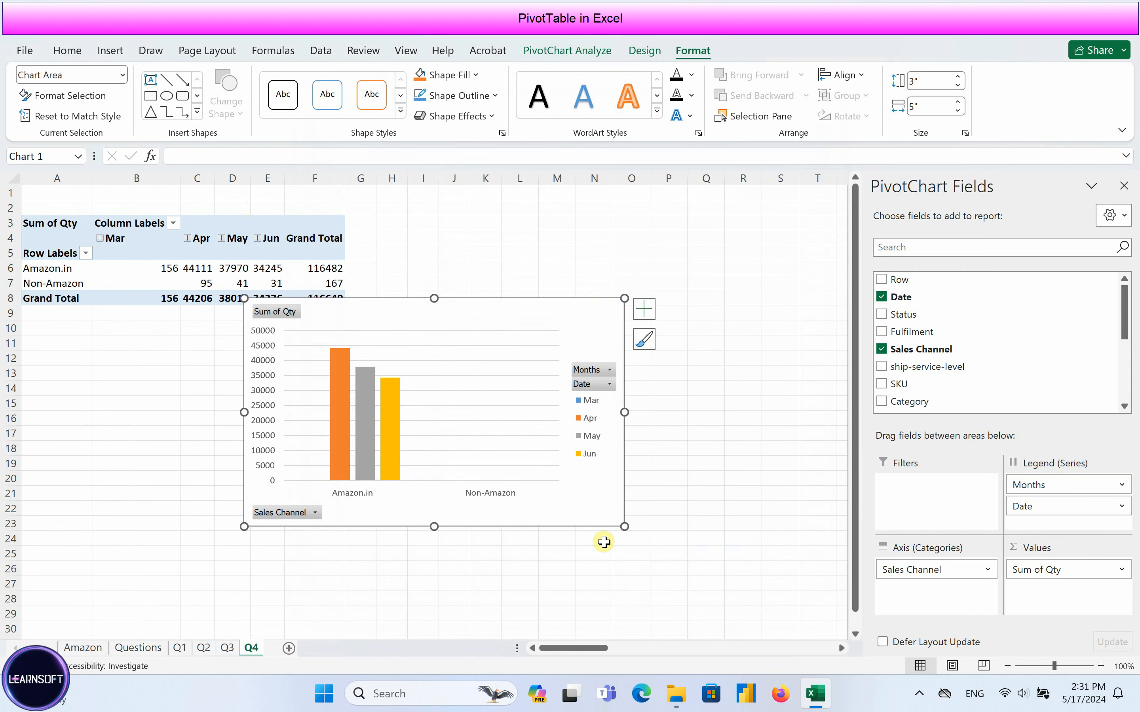
pyautogui.moveTo(622, 530); pyautogui.dragTo(722, 594)
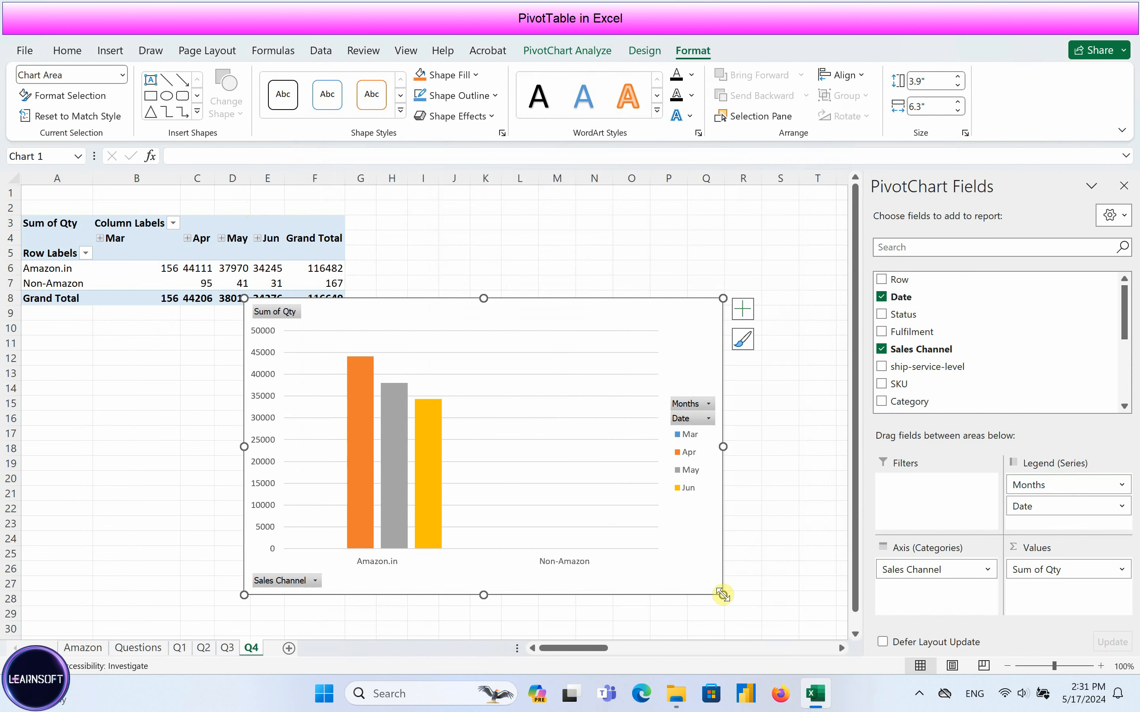
pyautogui.moveTo(660, 575); pyautogui.dragTo(623, 554)
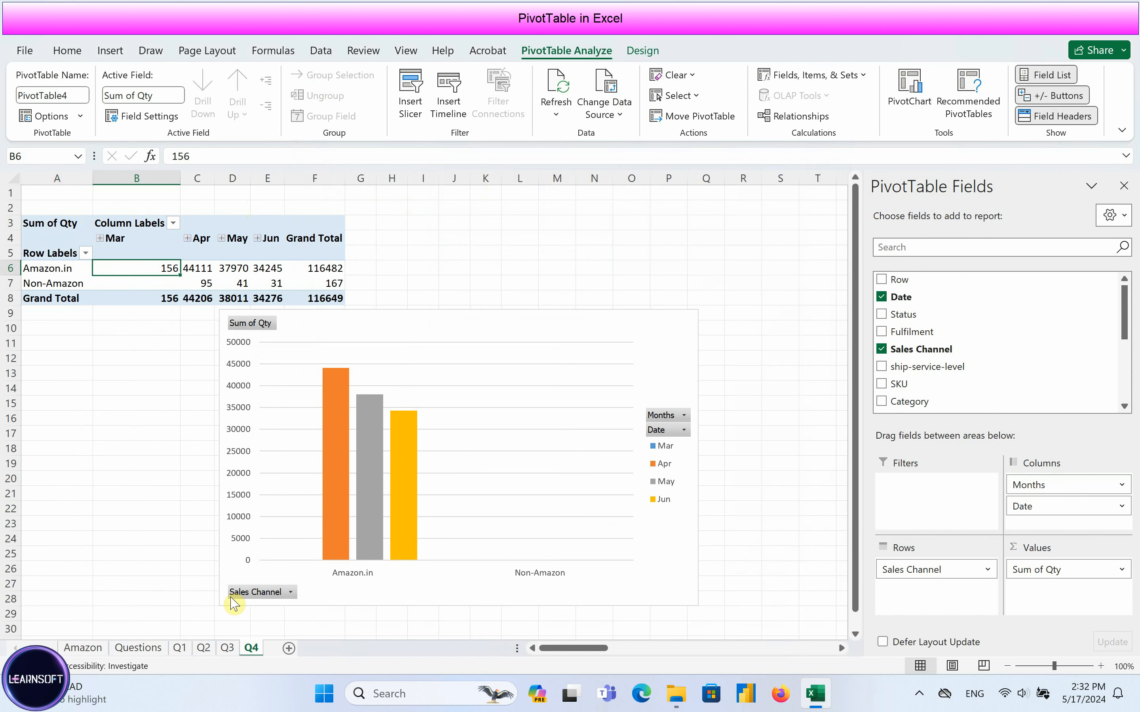
# Select the Q5 row on the Questions sheet and insert a PivotTable from the Amazon sheet's Table1 on a new worksheet
pyautogui.click(126, 651)
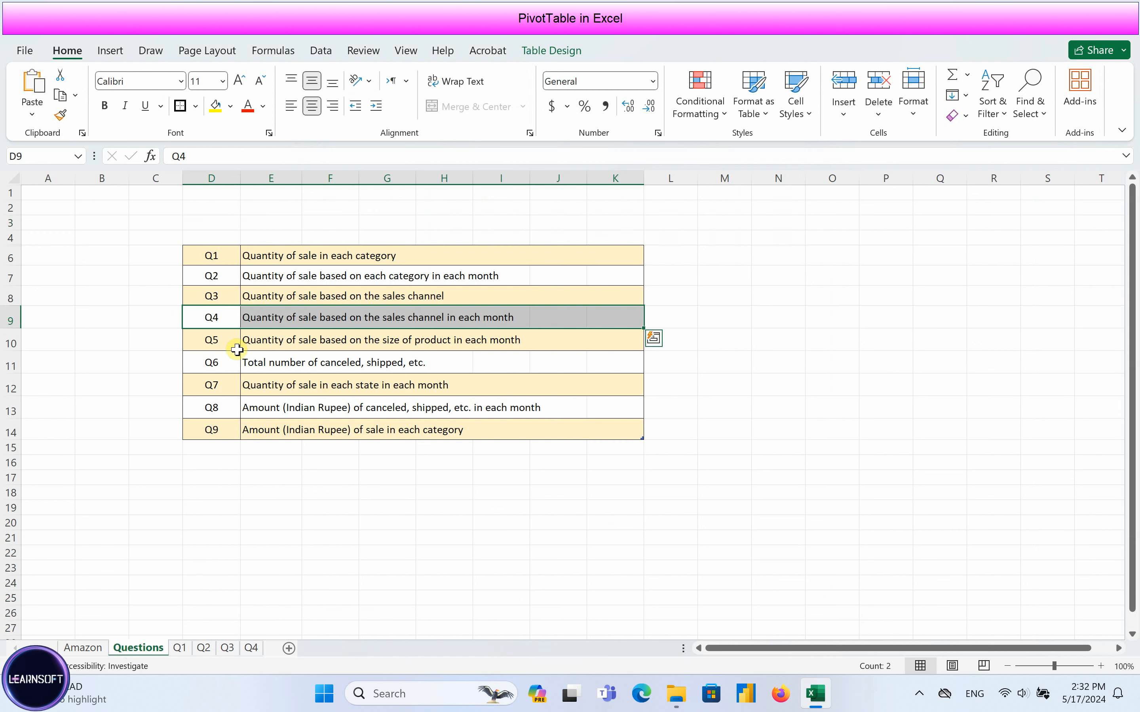
pyautogui.moveTo(198, 339); pyautogui.dragTo(623, 336)
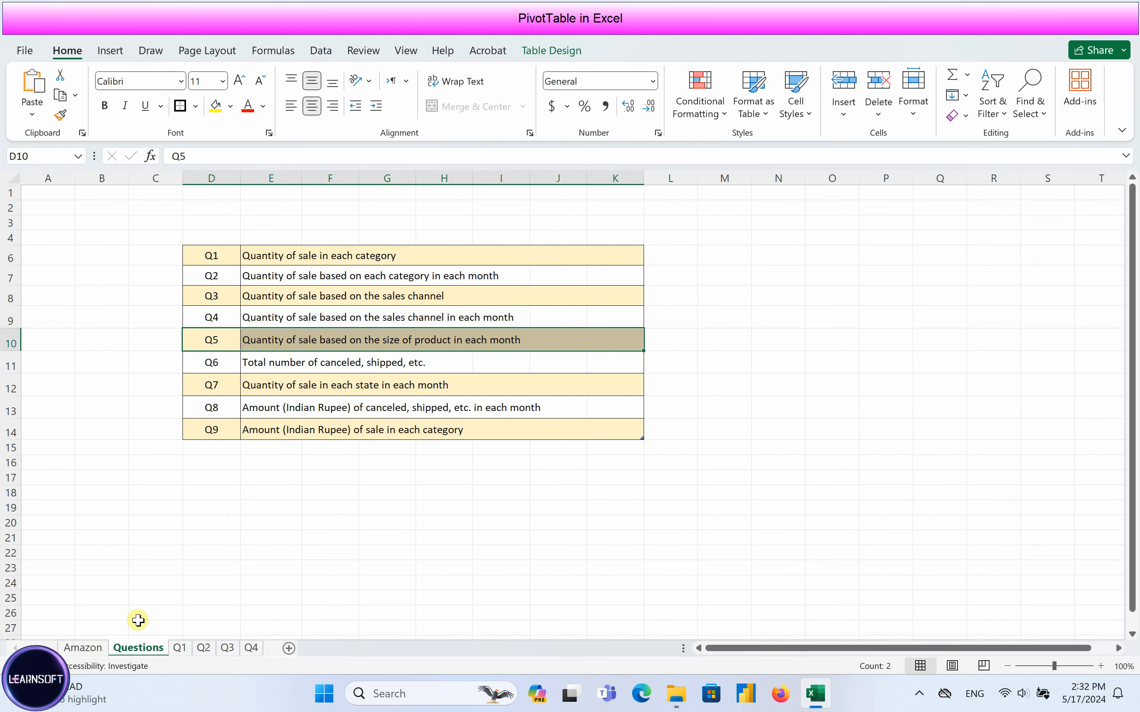
pyautogui.click(94, 651)
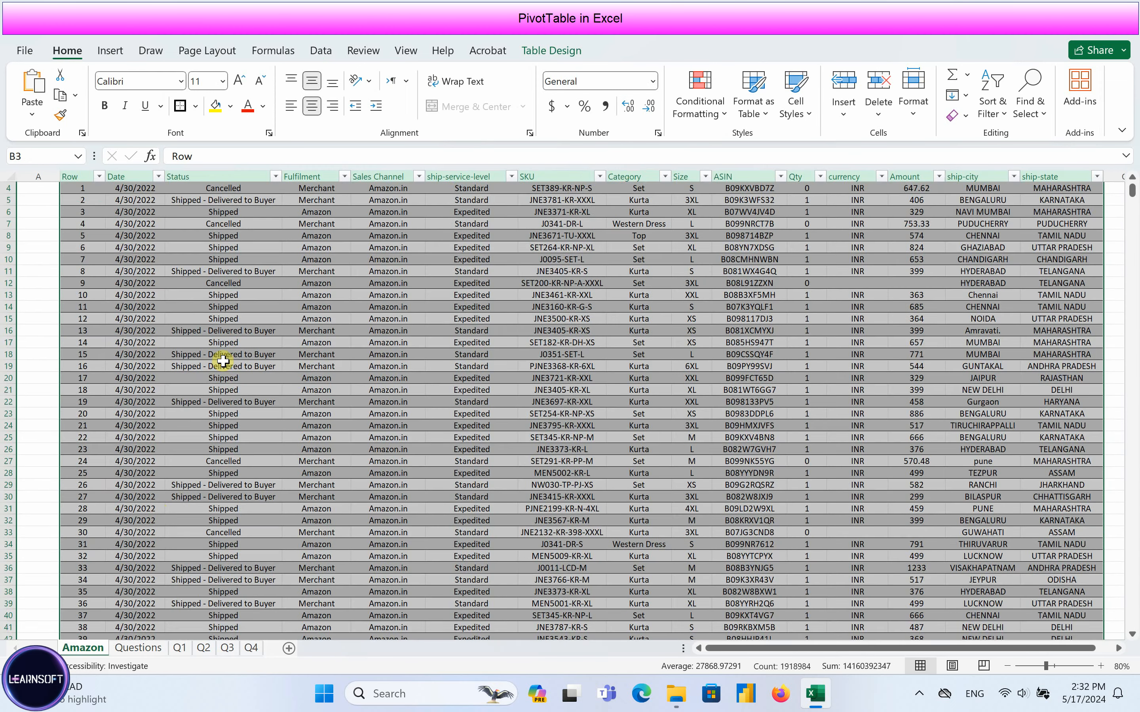
pyautogui.scroll(1, 224, 361)
pyautogui.click(112, 50)
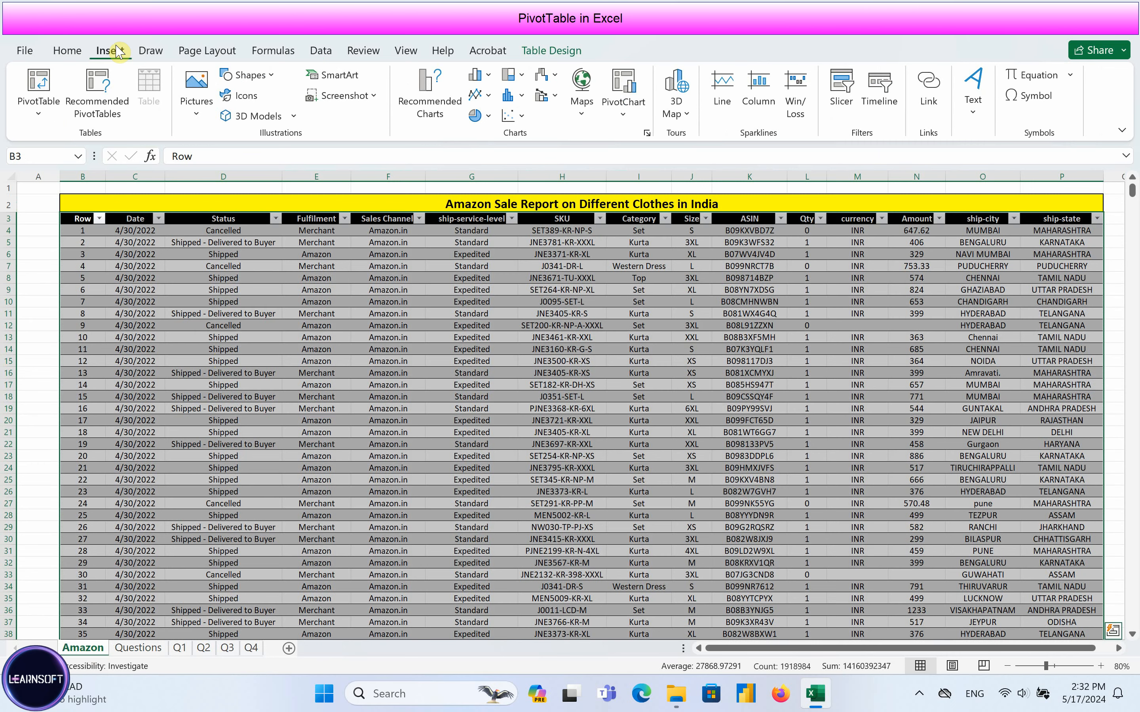
pyautogui.click(38, 84)
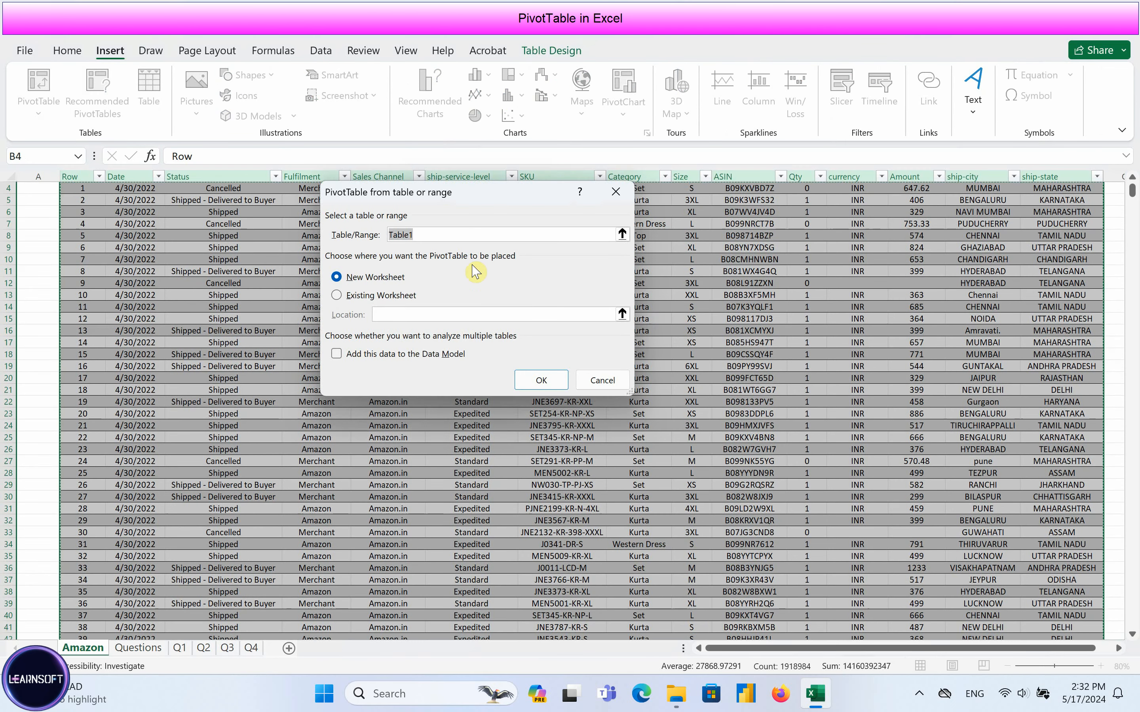
pyautogui.click(541, 380)
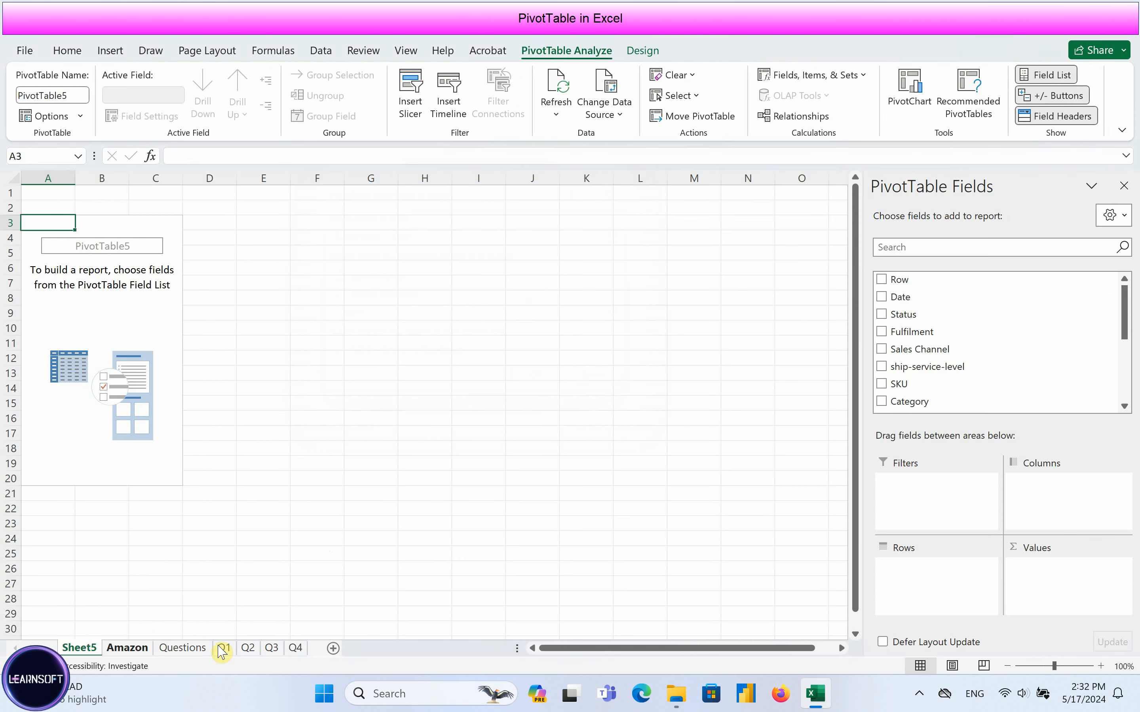
# Rename Sheet5 as Q5 and move it after the Q4 sheet
pyautogui.rightClick(78, 649)
pyautogui.click(119, 470)
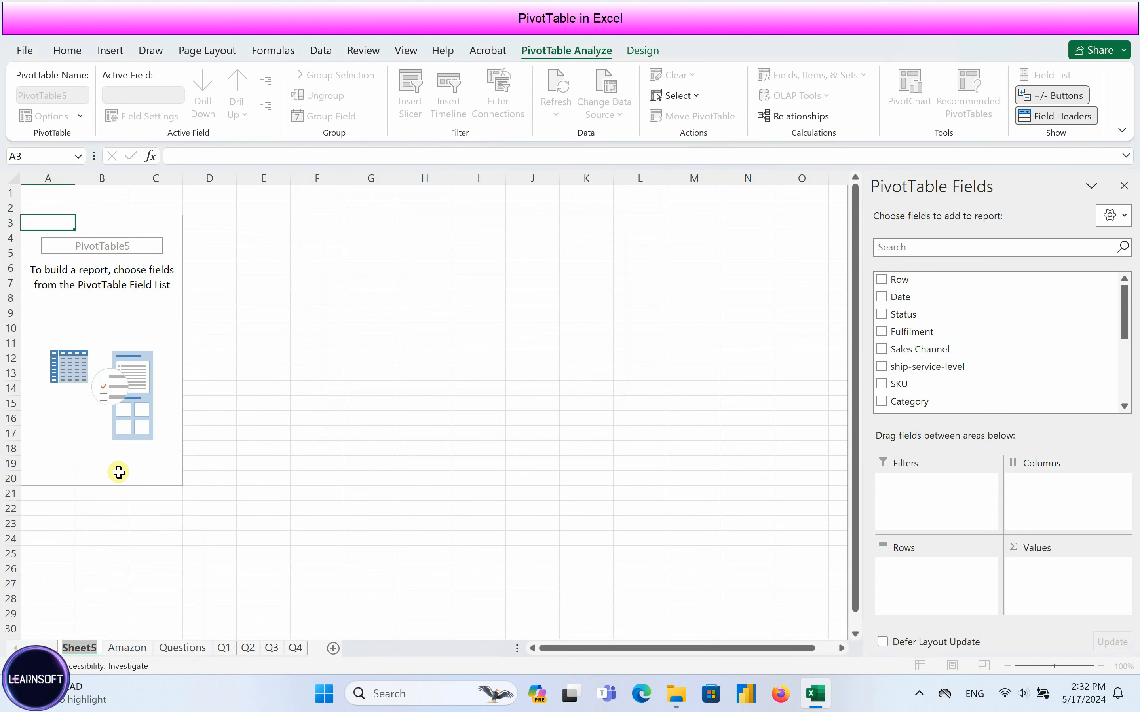
pyautogui.write('Q')
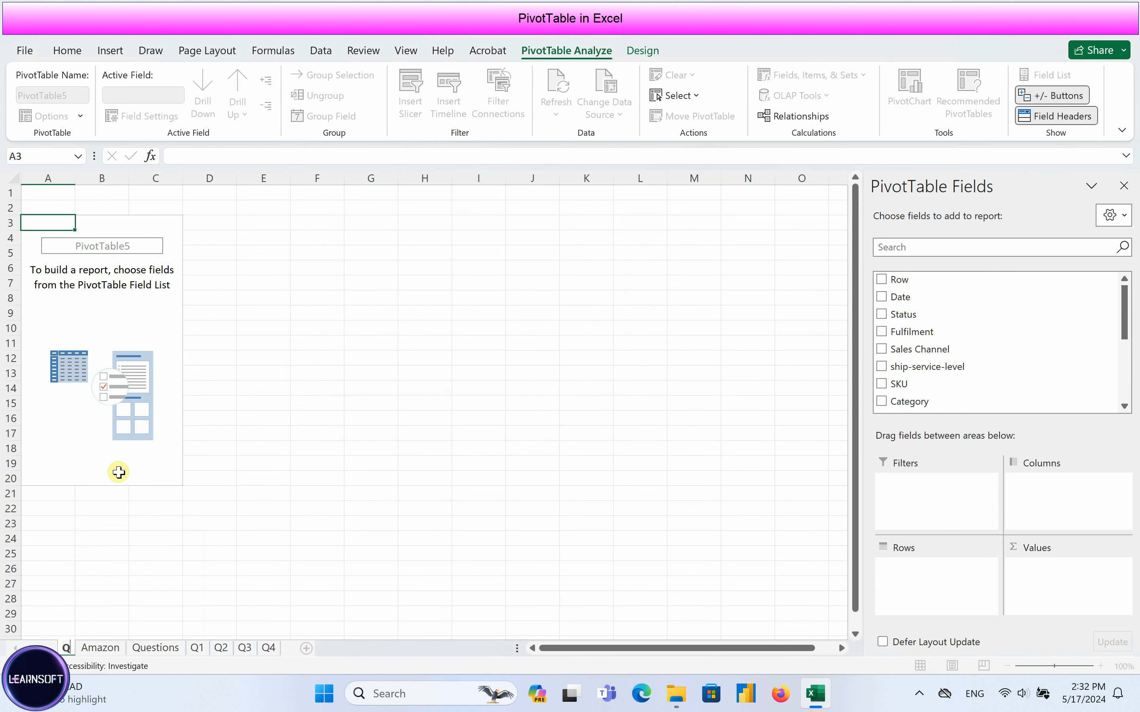
pyautogui.write('5')
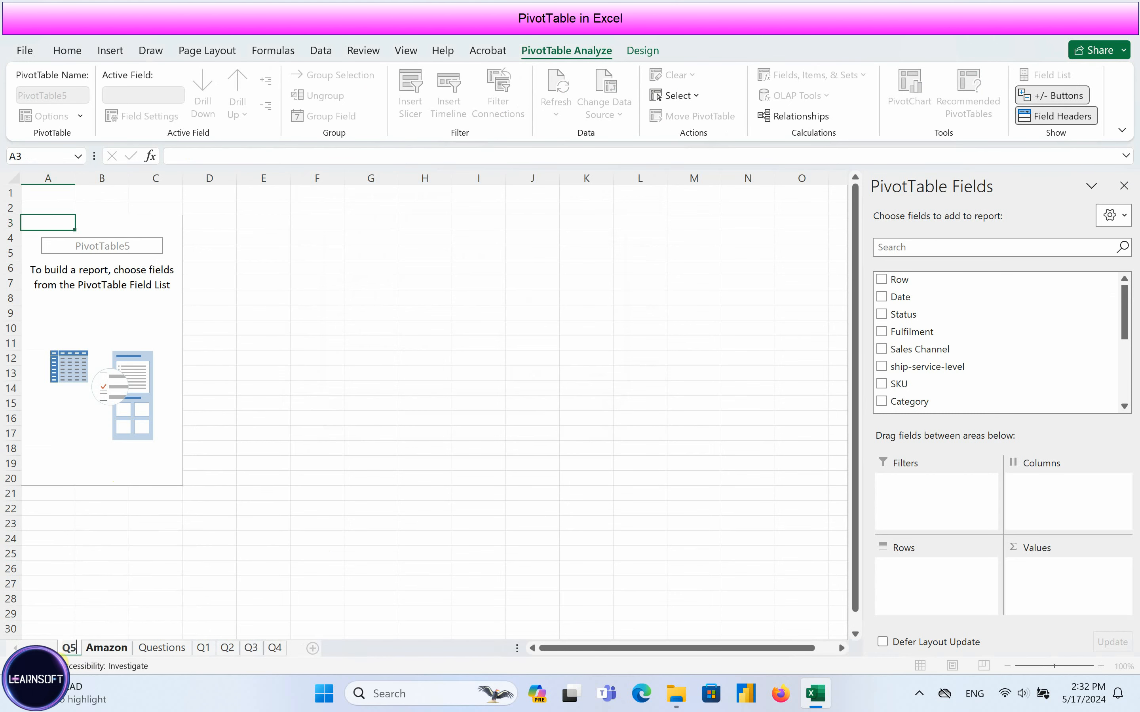
pyautogui.click(90, 650)
pyautogui.click(72, 650)
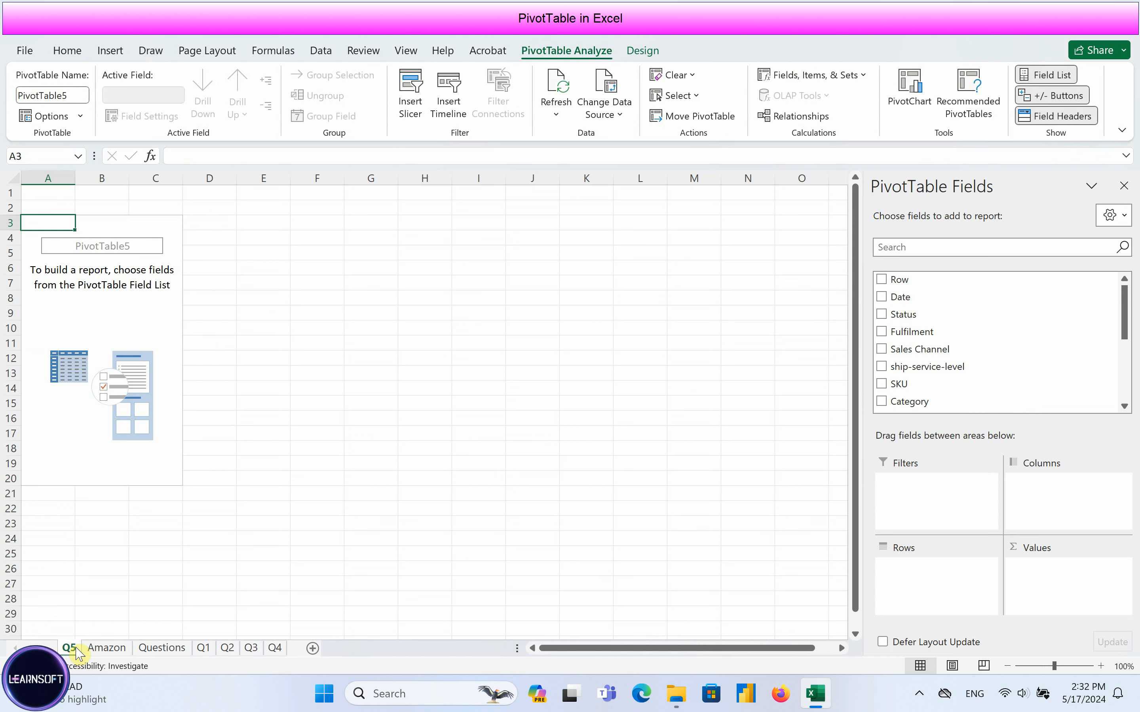
pyautogui.moveTo(248, 650); pyautogui.dragTo(304, 648)
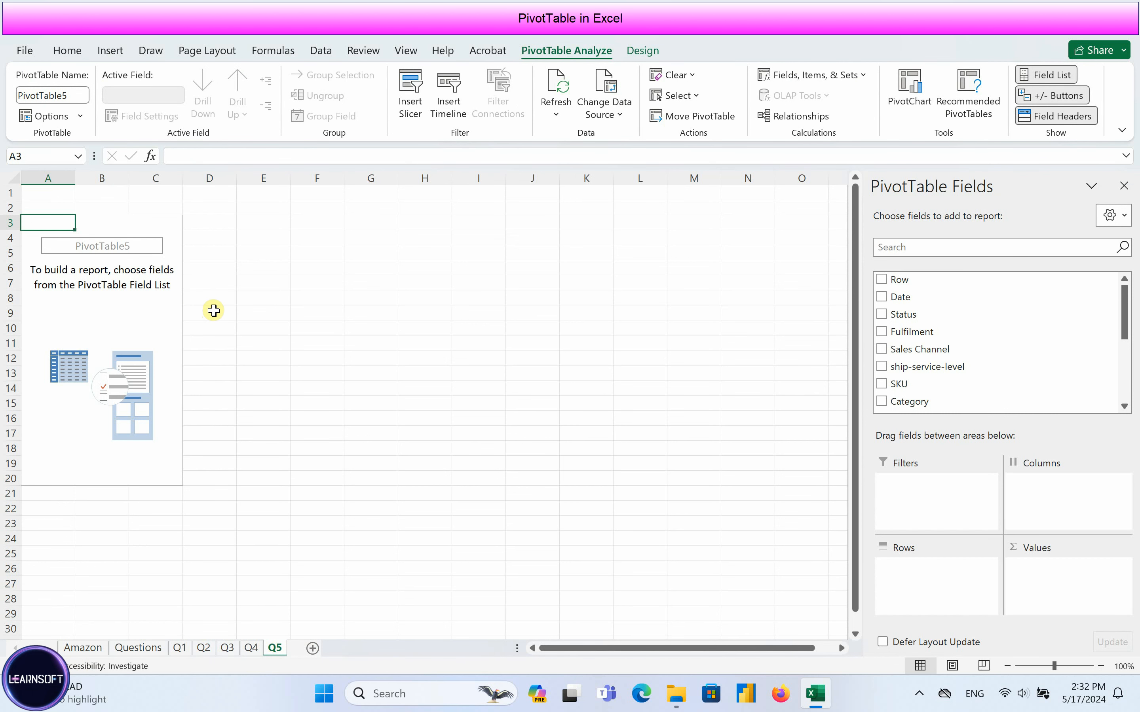
# Build the Q5 PivotTable with Qty summed as values, Size as rows and Date as columns grouped by month
pyautogui.click(134, 312)
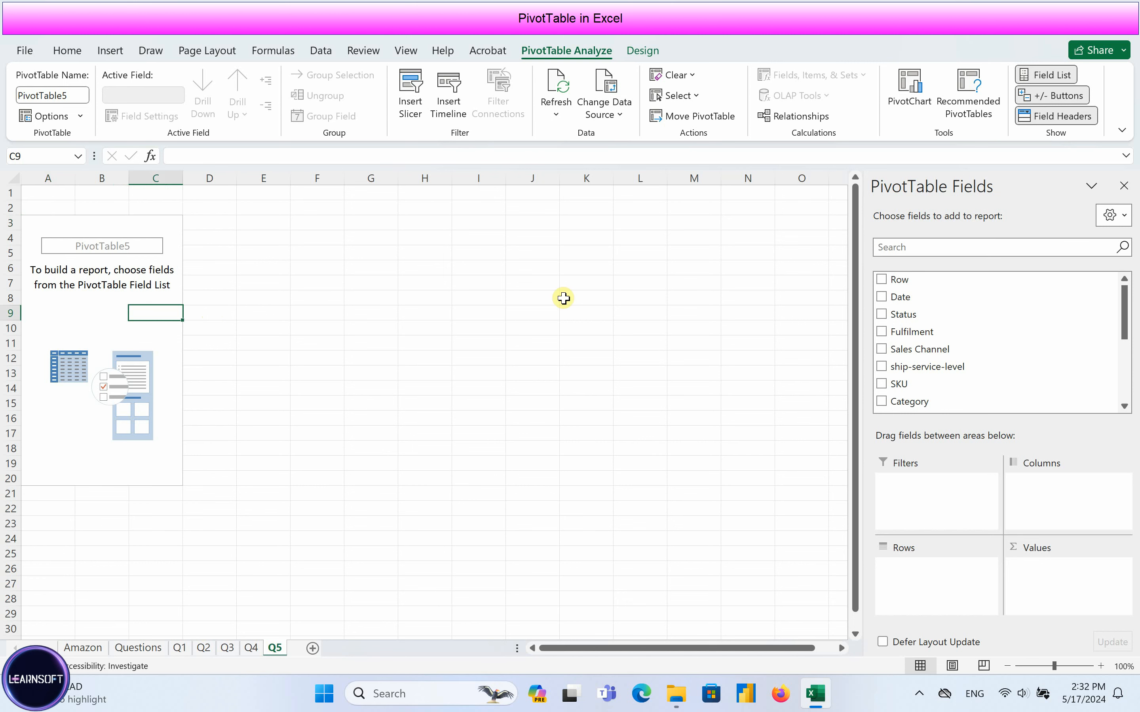
pyautogui.moveTo(1124, 306); pyautogui.dragTo(1122, 369)
pyautogui.moveTo(944, 326); pyautogui.dragTo(1051, 584)
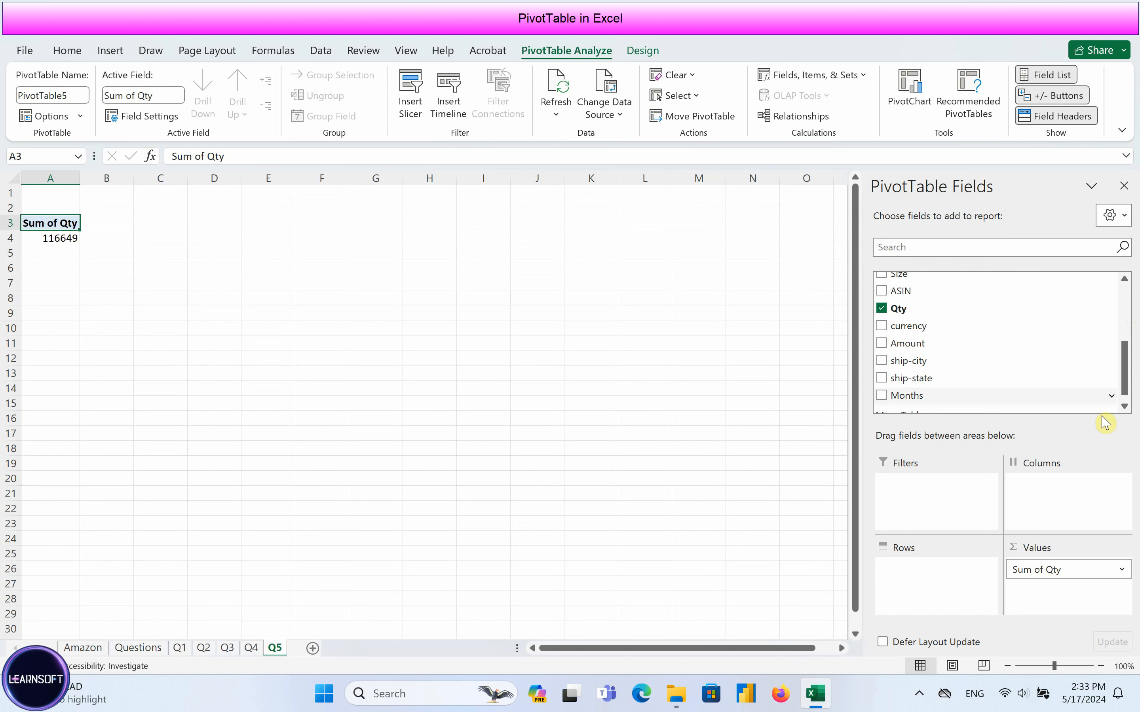
pyautogui.moveTo(1122, 386); pyautogui.dragTo(1129, 348)
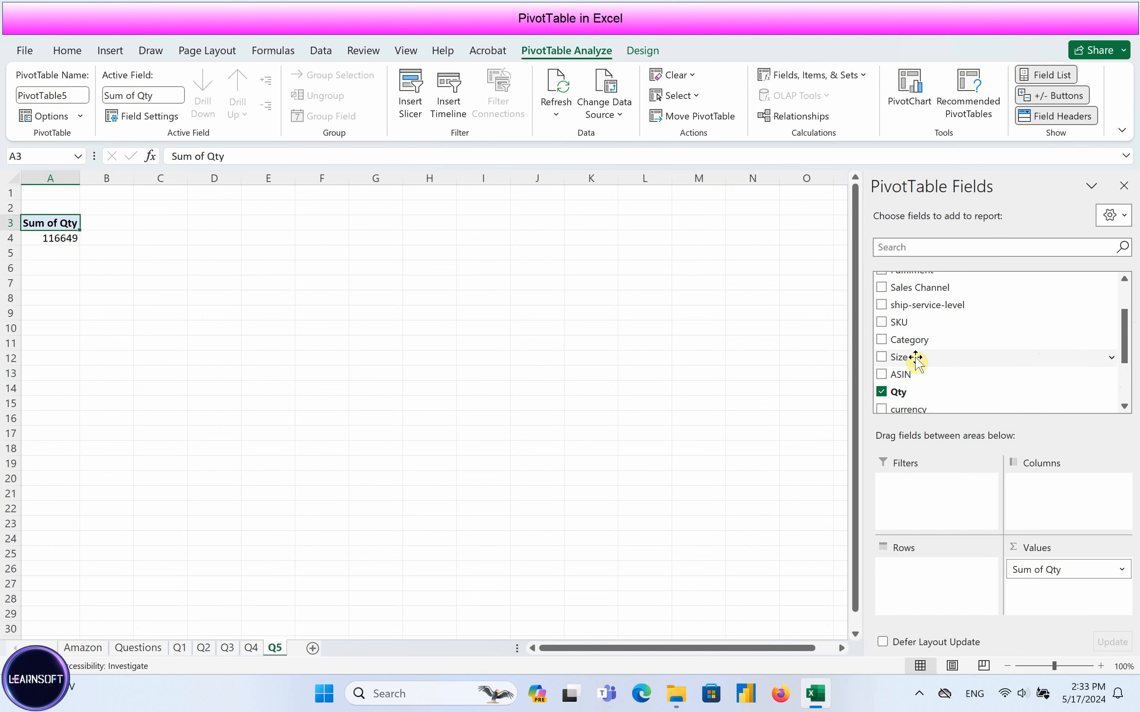
pyautogui.moveTo(917, 361); pyautogui.dragTo(934, 584)
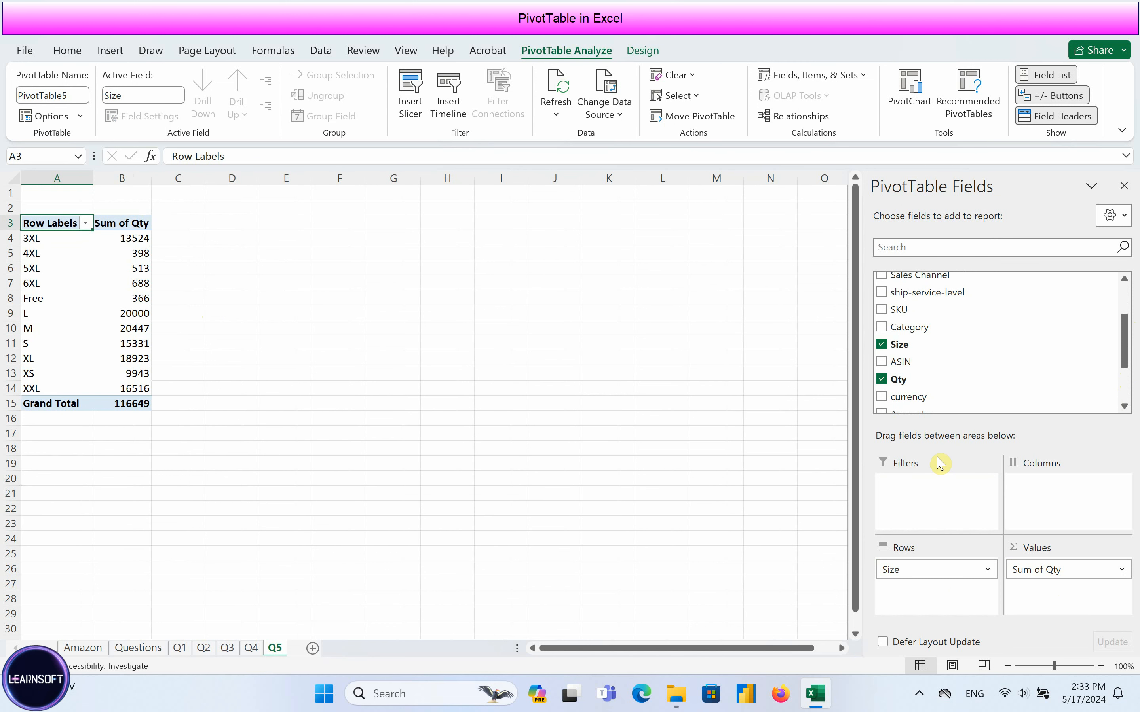
pyautogui.scroll(3, 957, 342)
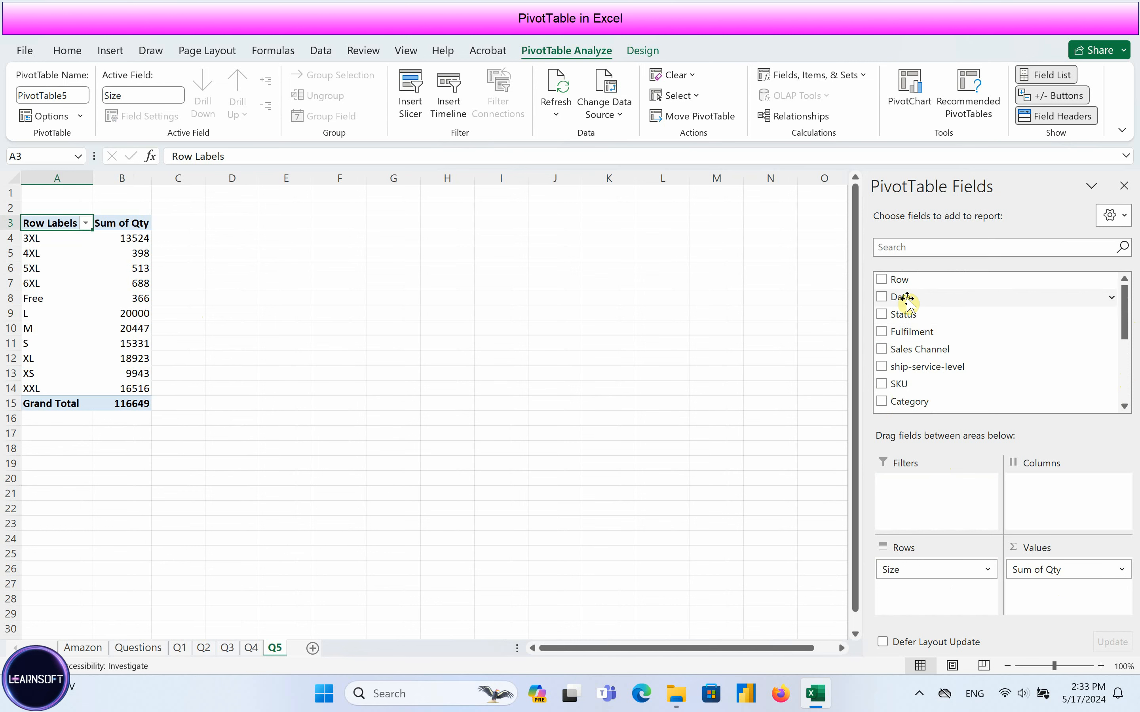
pyautogui.moveTo(906, 302); pyautogui.dragTo(1059, 518)
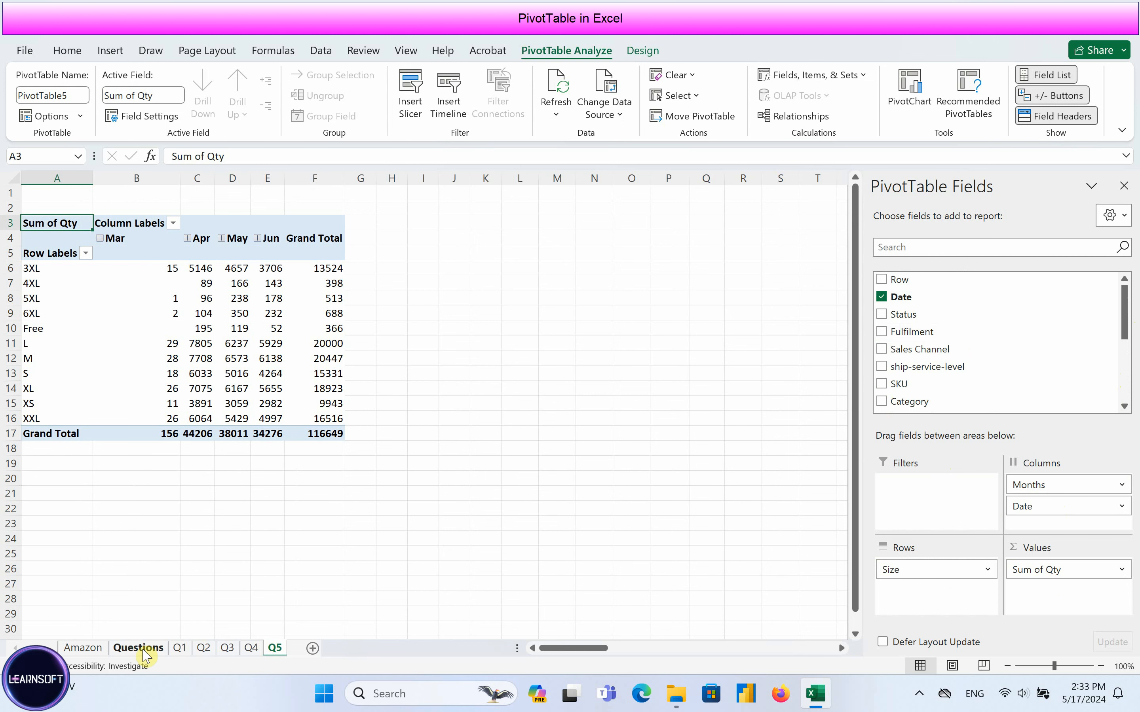
# Insert a clustered column PivotChart of the size quantities by month, enlarge it to about 3.39" by 5.72" and place it beside the PivotTable
pyautogui.click(106, 373)
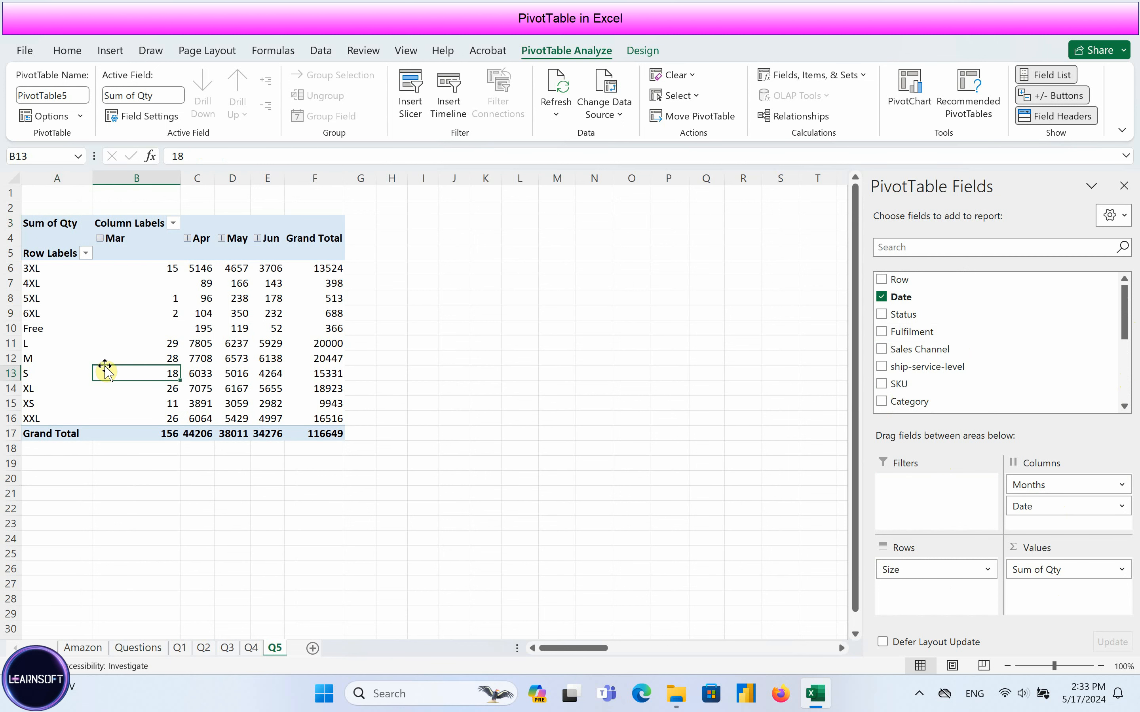
pyautogui.click(908, 89)
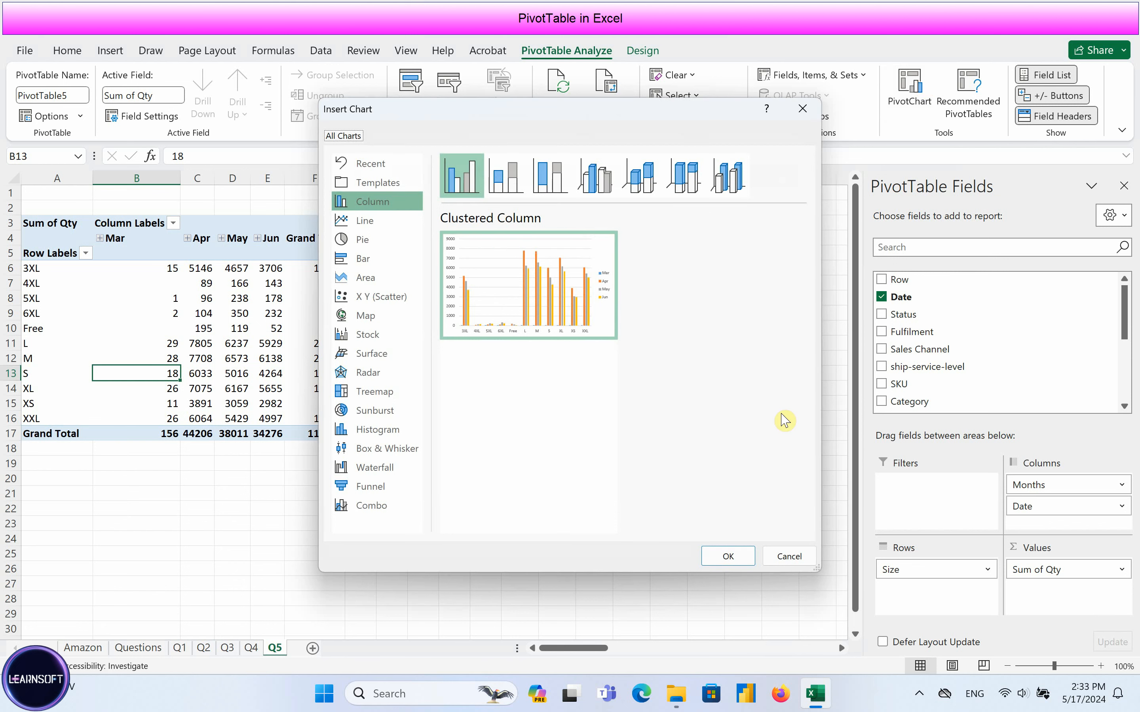
pyautogui.click(734, 559)
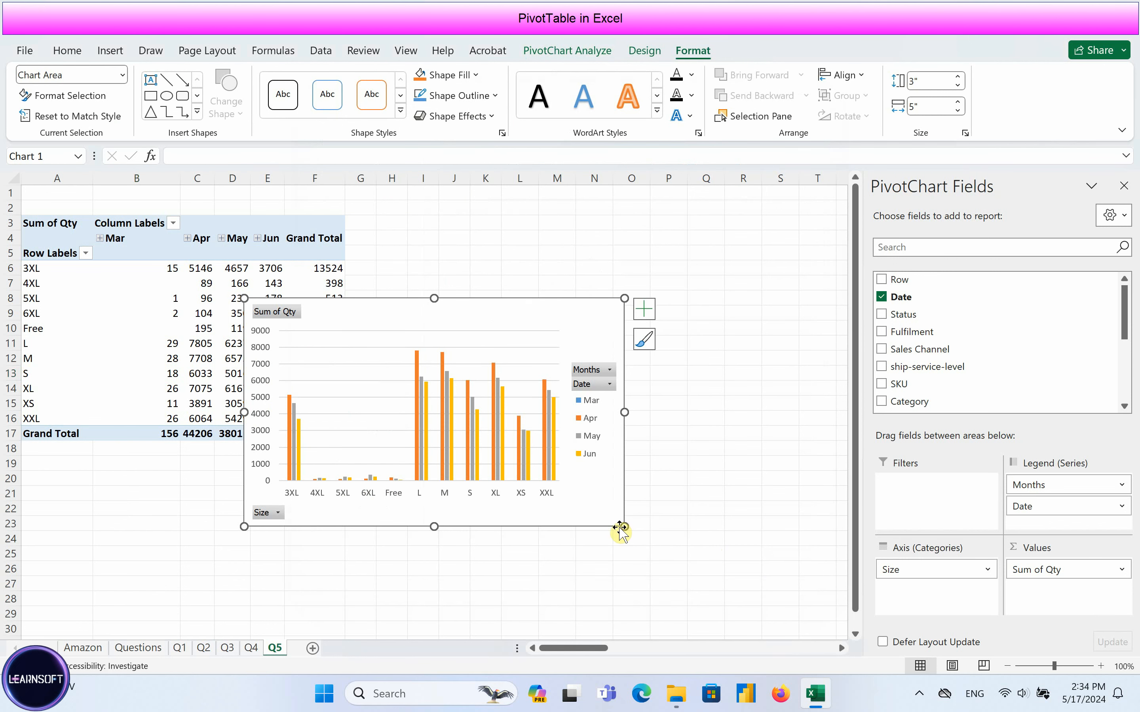
pyautogui.moveTo(620, 527); pyautogui.dragTo(679, 556)
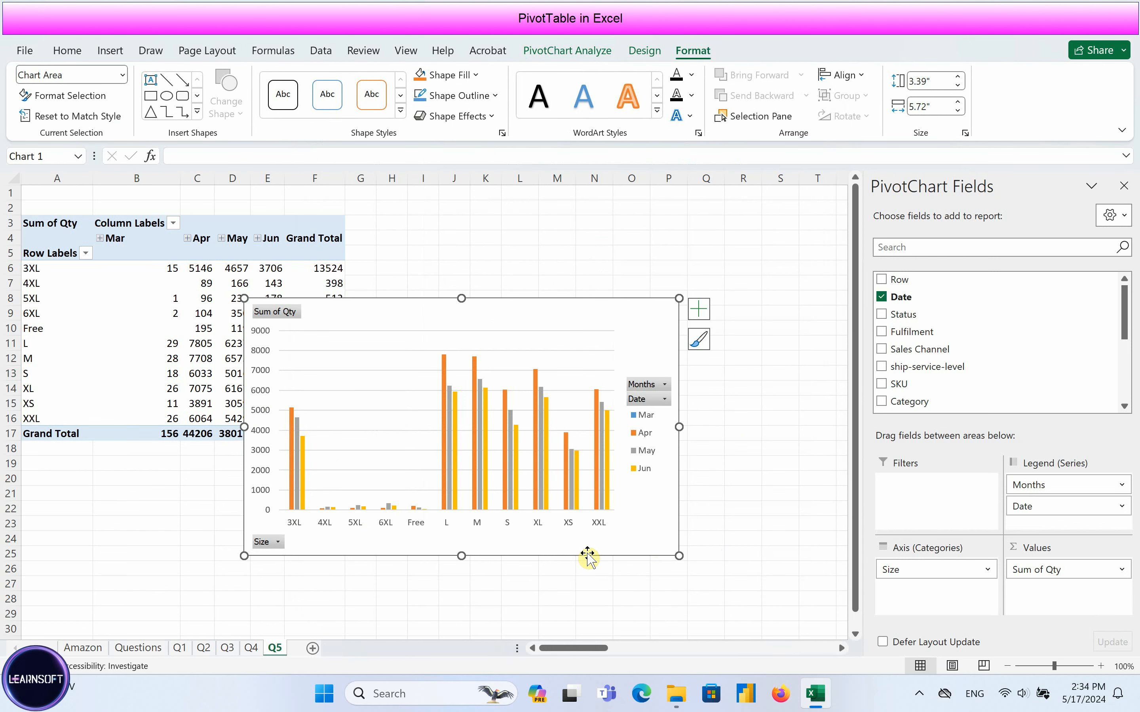
pyautogui.moveTo(587, 557); pyautogui.dragTo(708, 520)
pyautogui.press('Escape')
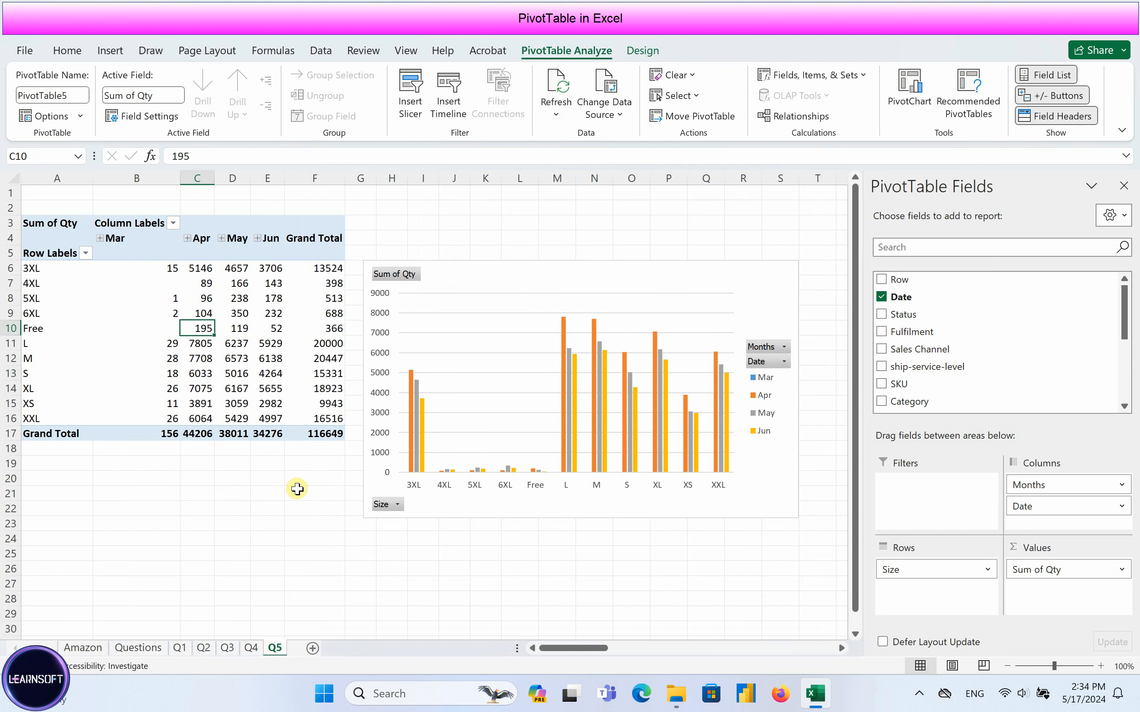
# Select the Q6 row on the Questions sheet and insert a PivotTable from the Amazon sheet's Table1 on a new worksheet
pyautogui.click(136, 649)
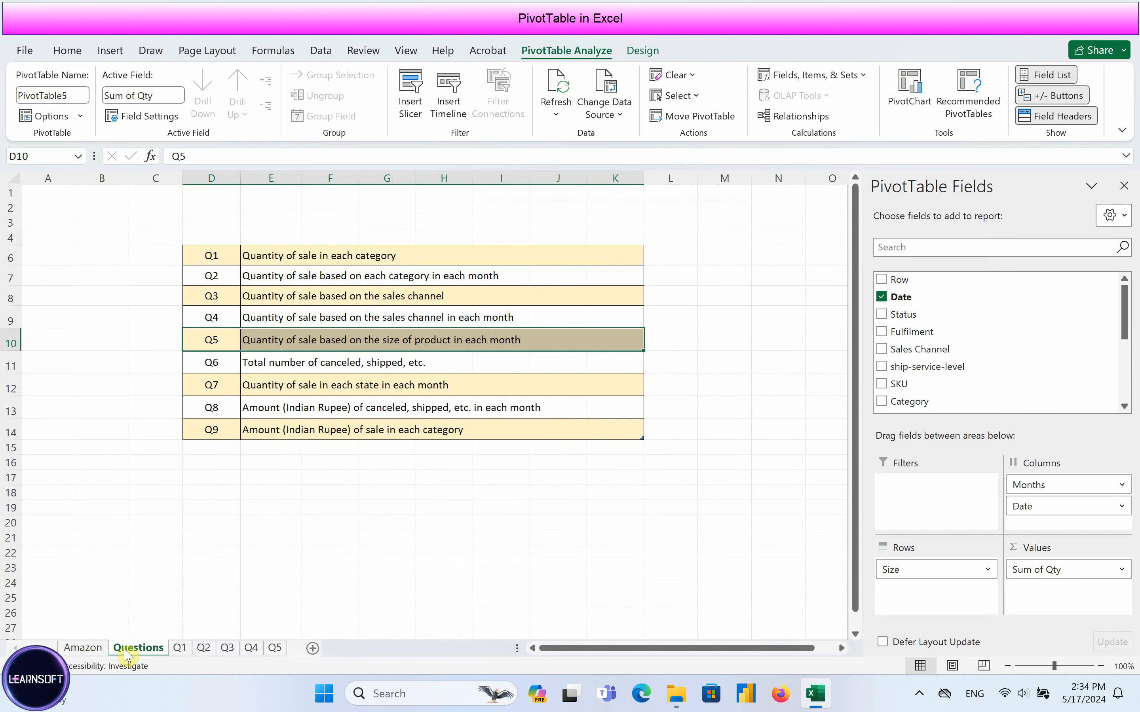
pyautogui.moveTo(215, 361); pyautogui.dragTo(618, 358)
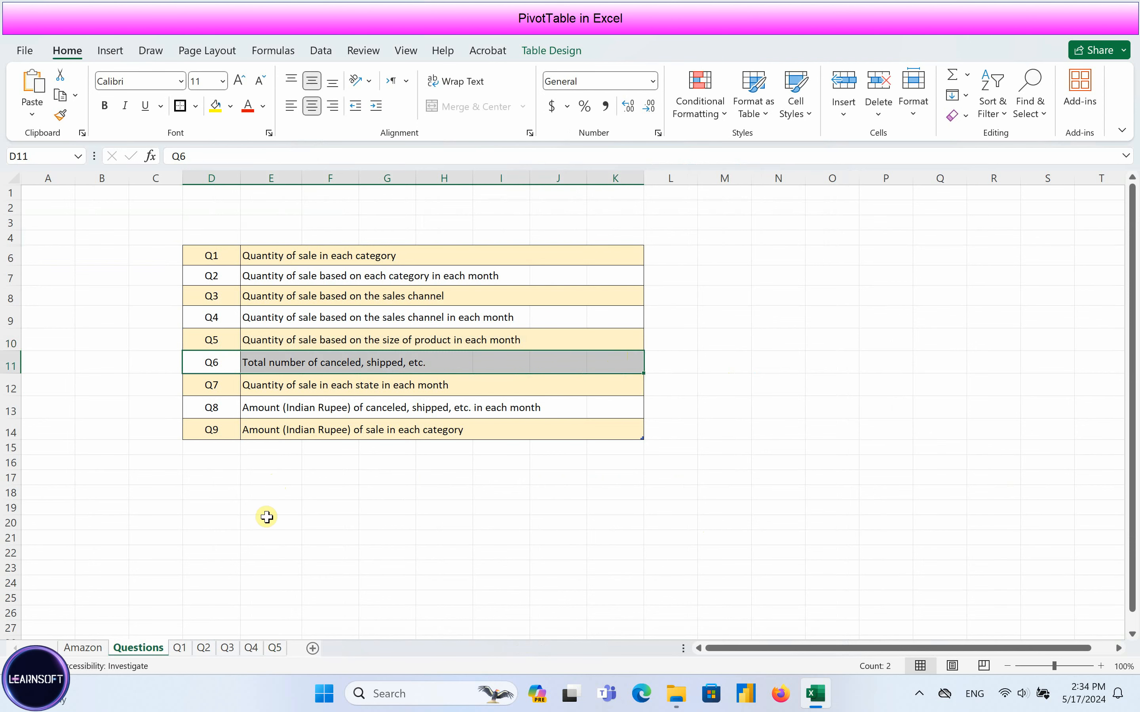
pyautogui.click(96, 650)
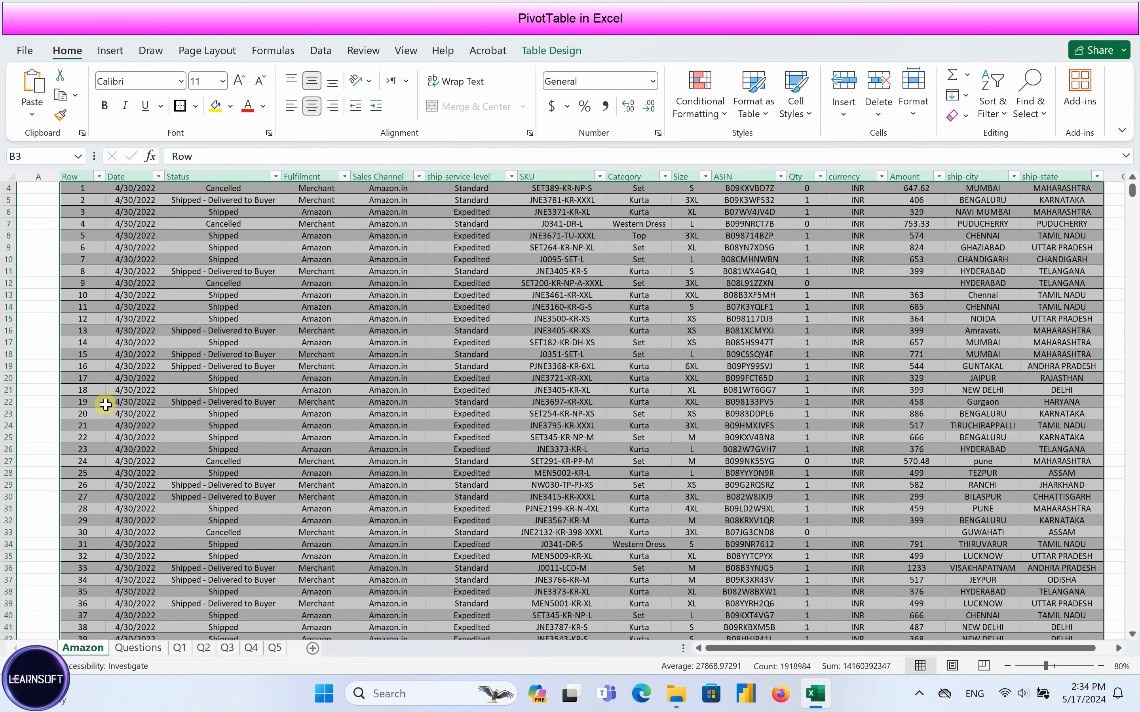
pyautogui.scroll(2, 101, 399)
pyautogui.click(109, 51)
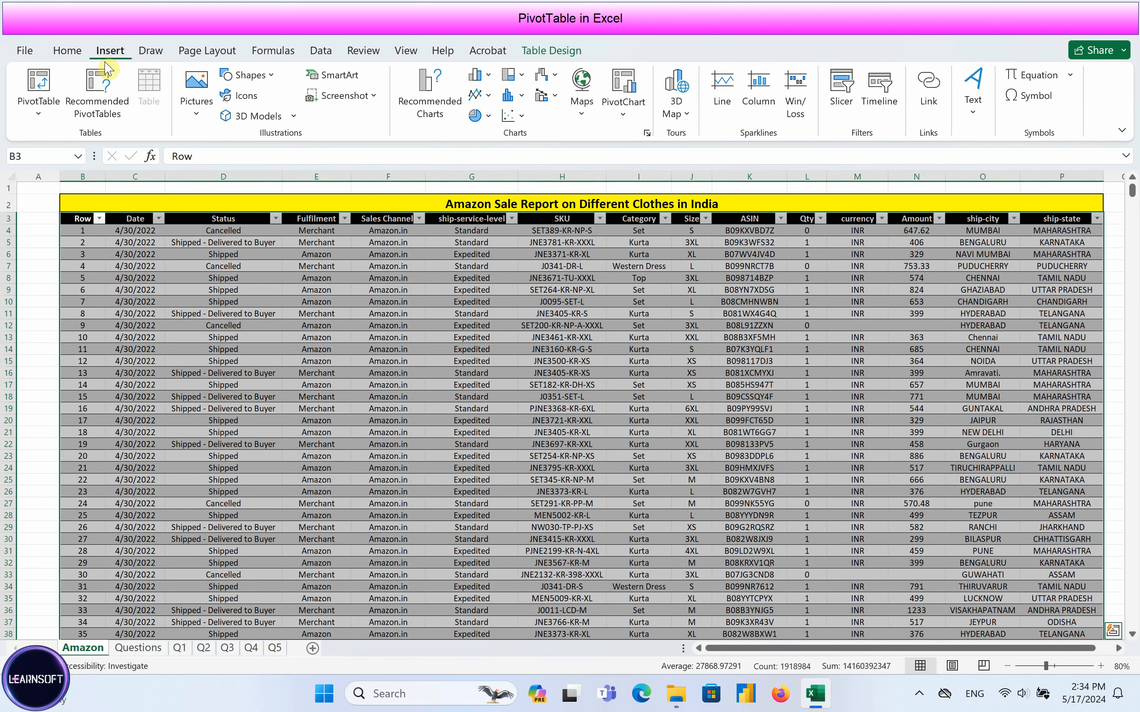
pyautogui.click(41, 101)
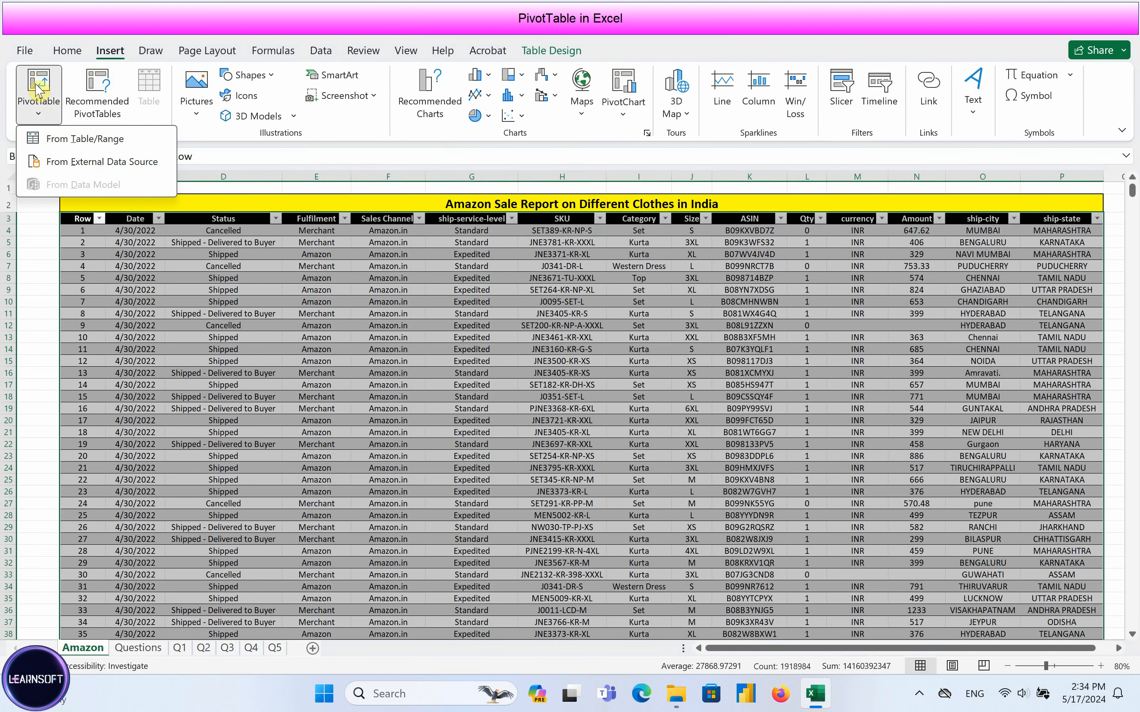
pyautogui.click(37, 83)
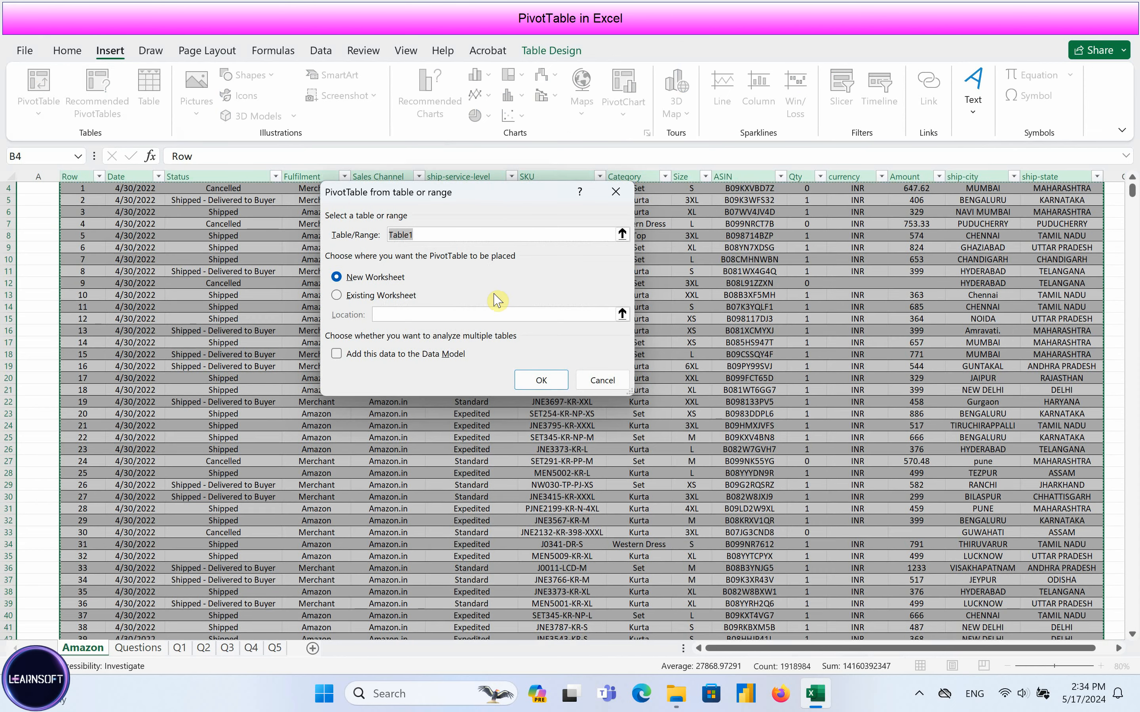
pyautogui.click(541, 381)
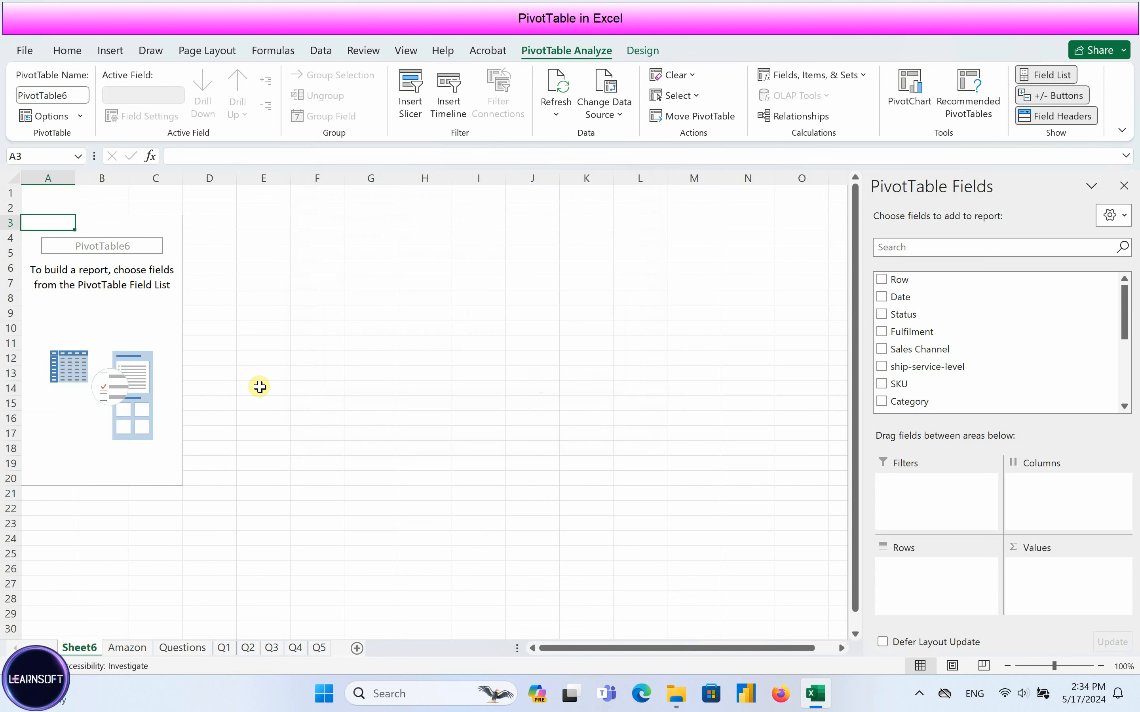
# Move Sheet6 after the Q5 sheet and rename it Q6
pyautogui.rightClick(81, 649)
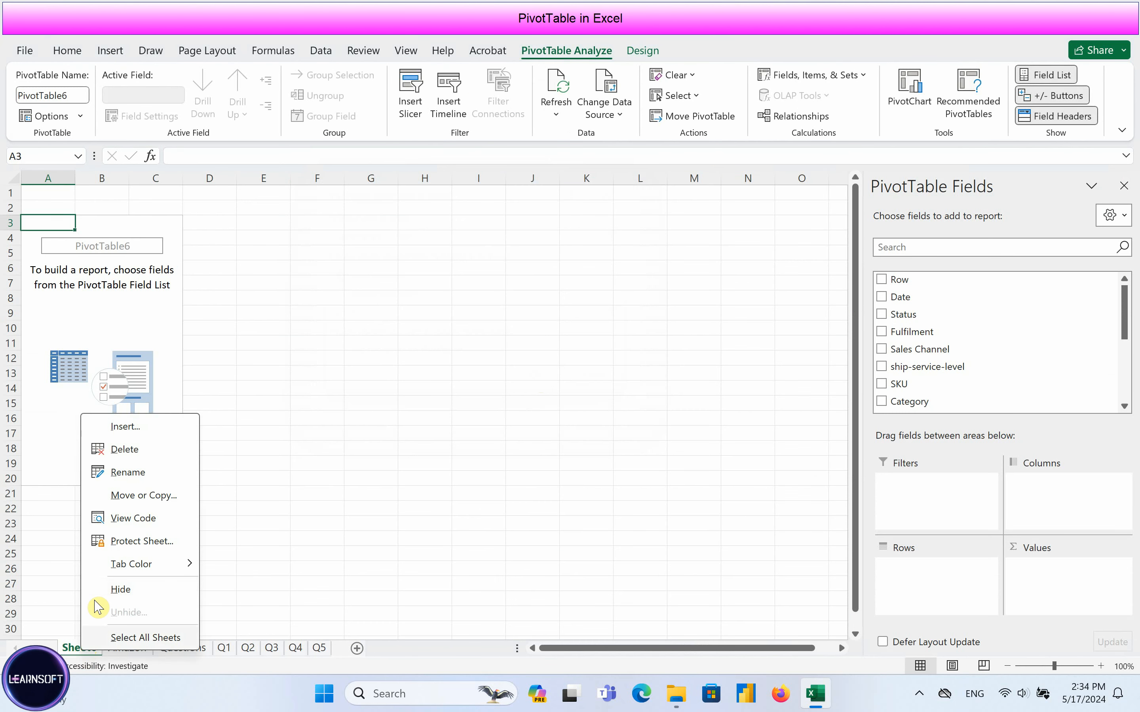
pyautogui.click(75, 653)
pyautogui.moveTo(294, 641); pyautogui.dragTo(354, 636)
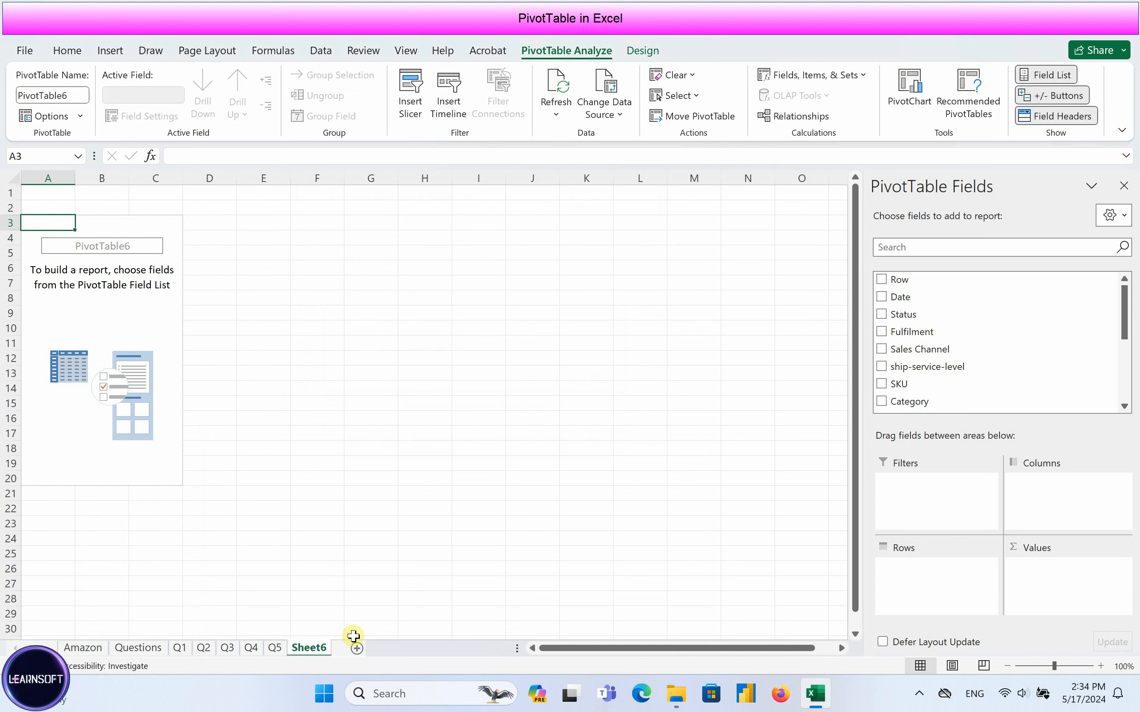
pyautogui.rightClick(317, 655)
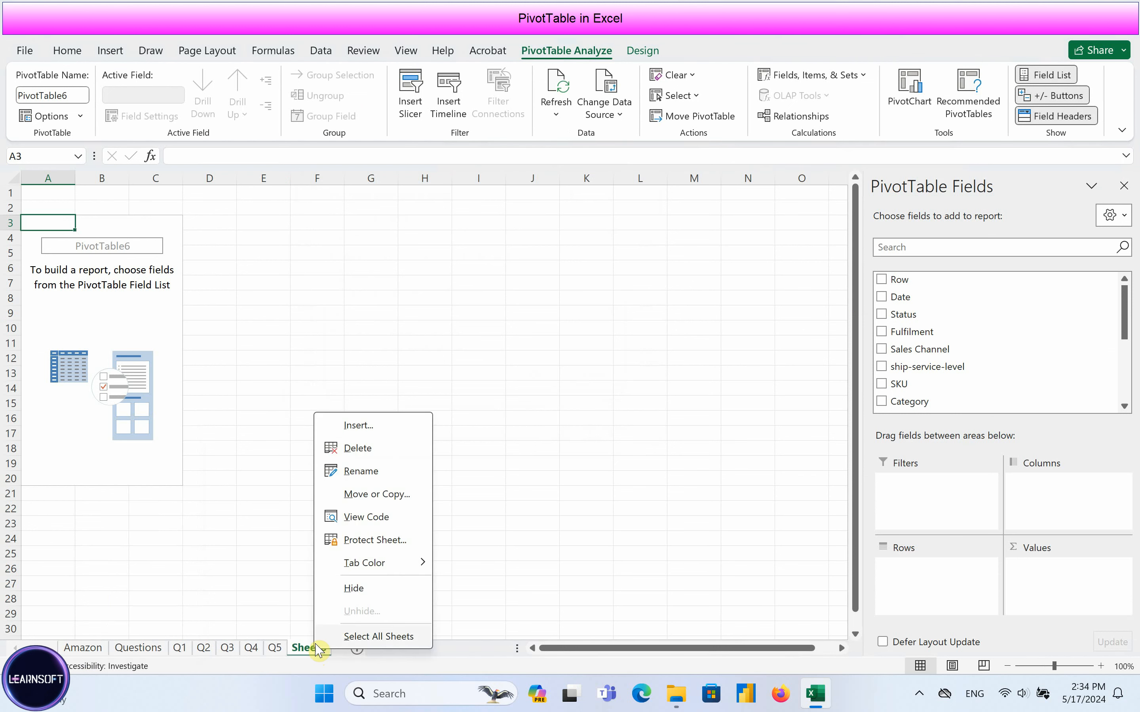
pyautogui.click(351, 473)
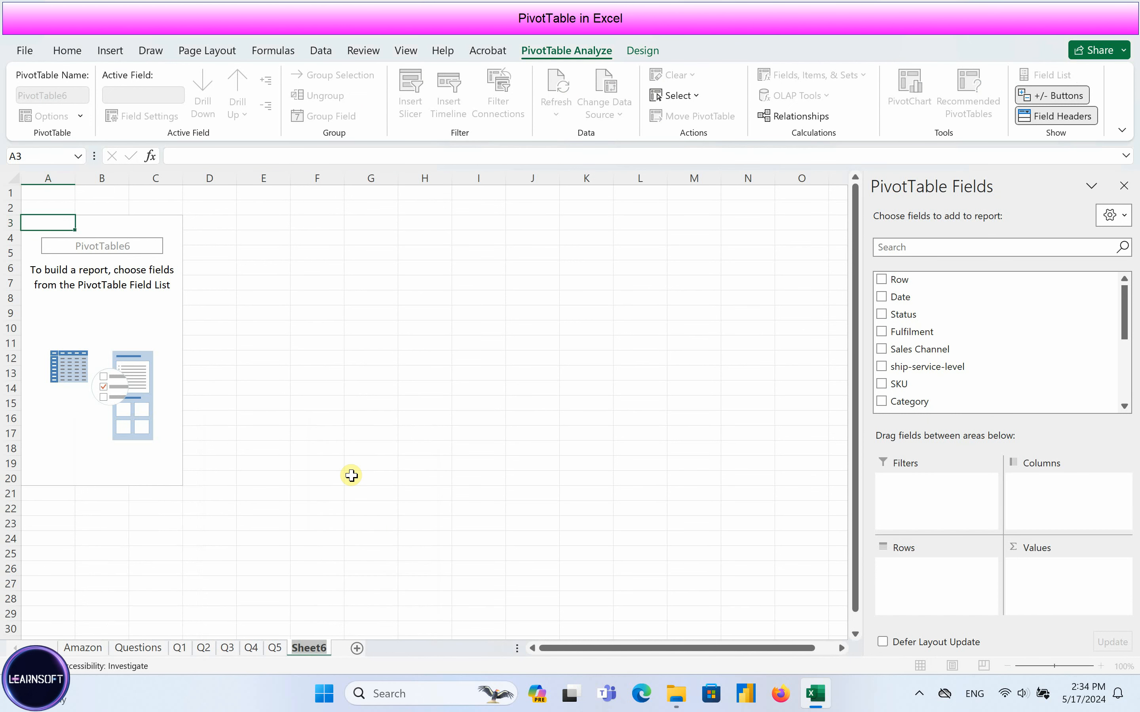
pyautogui.write('Q')
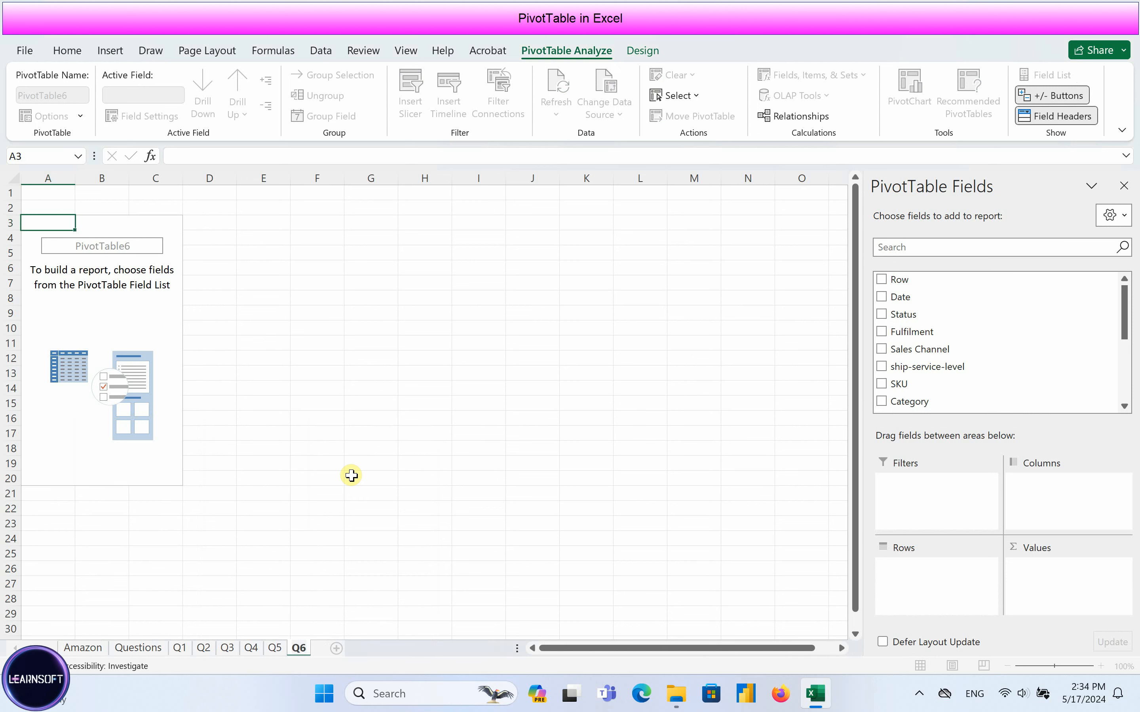
pyautogui.write('6')
pyautogui.press('Return')
# Build the Q6 PivotTable with Qty summed as values and Status as rows
pyautogui.click(116, 298)
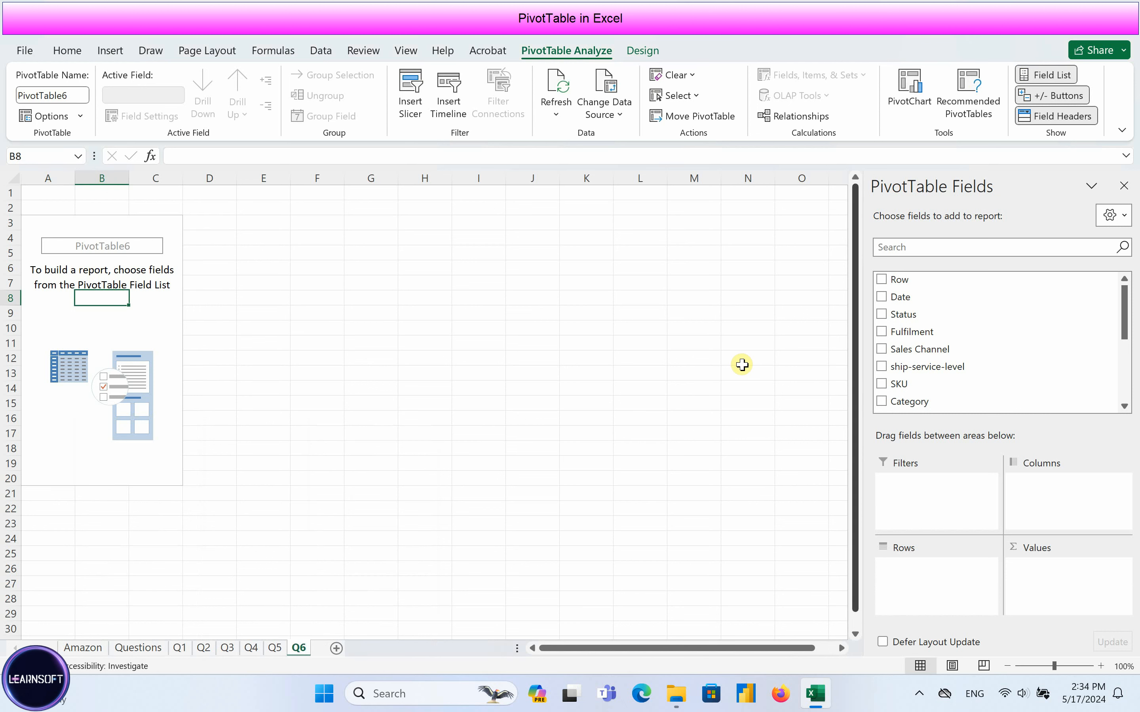
pyautogui.moveTo(1124, 302); pyautogui.dragTo(1130, 386)
pyautogui.moveTo(893, 297); pyautogui.dragTo(1058, 577)
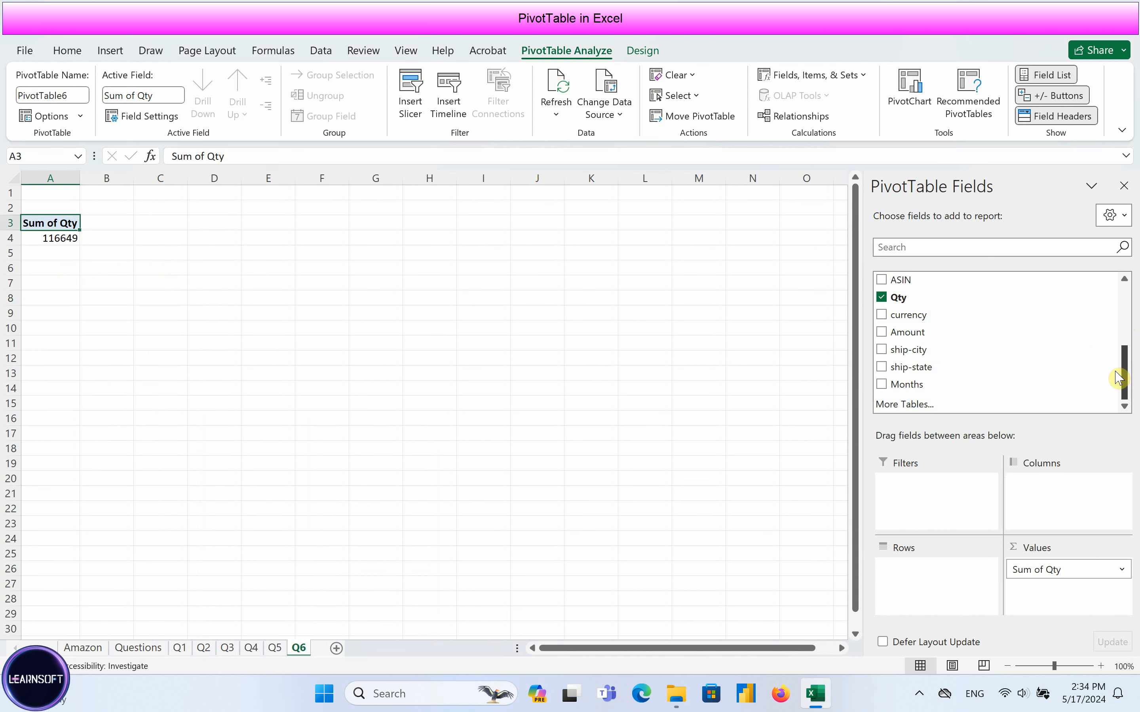
pyautogui.moveTo(1129, 374); pyautogui.dragTo(1130, 339)
pyautogui.moveTo(1130, 322); pyautogui.dragTo(1127, 293)
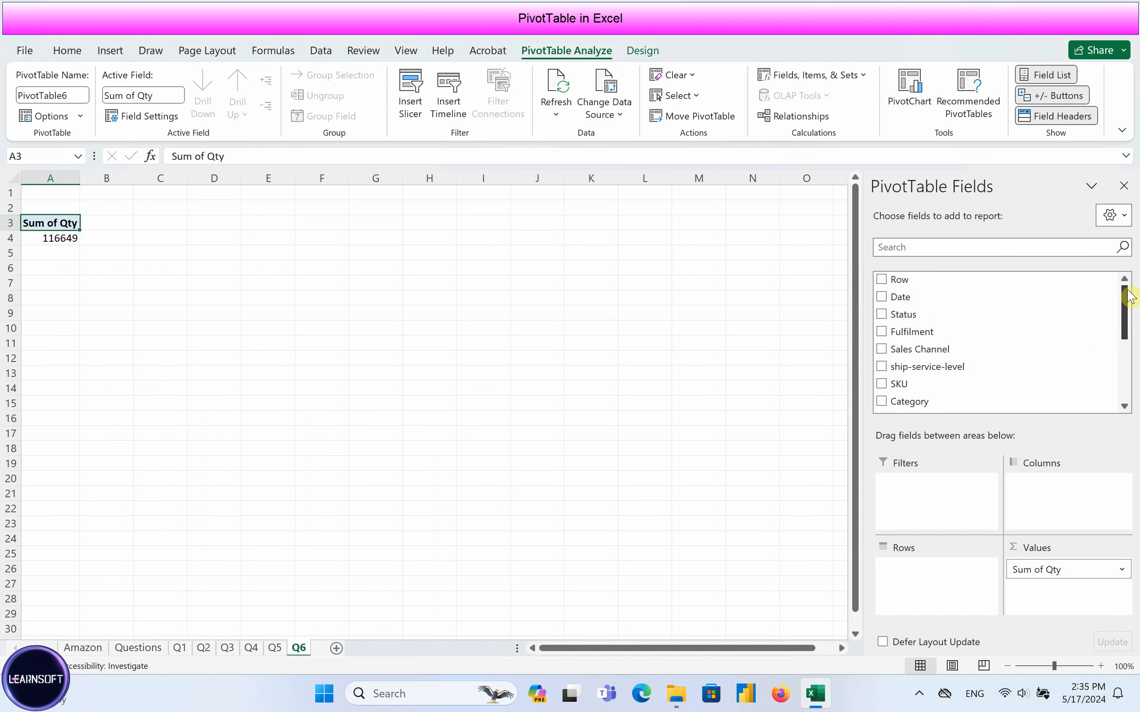
pyautogui.moveTo(917, 317); pyautogui.dragTo(958, 583)
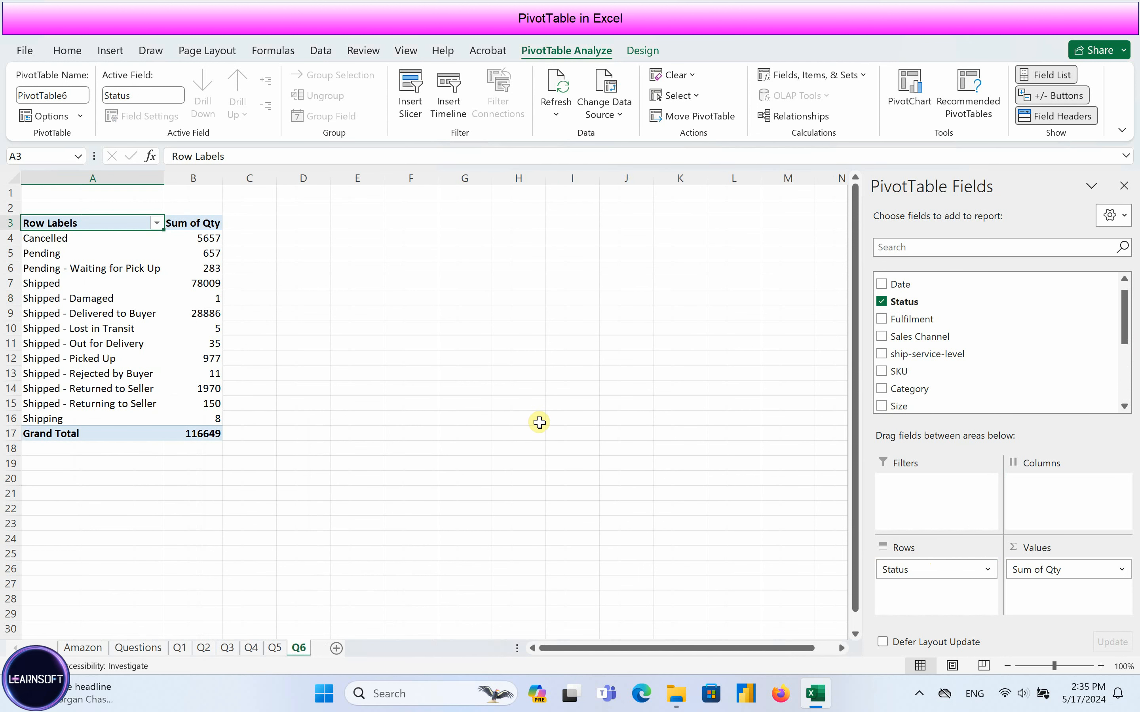
# Insert a clustered column PivotChart of the status quantities, enlarge it to about 3.49" by 7.2" and place it beside the PivotTable
pyautogui.click(34, 237)
pyautogui.moveTo(29, 239); pyautogui.dragTo(209, 417)
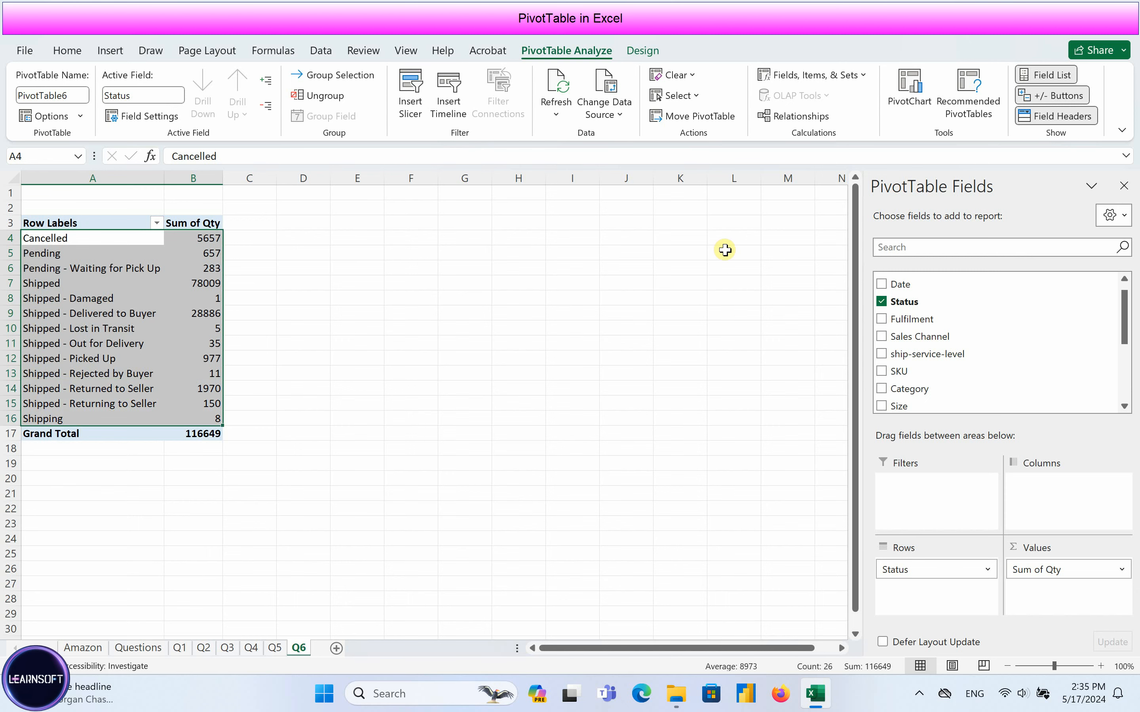
pyautogui.click(909, 101)
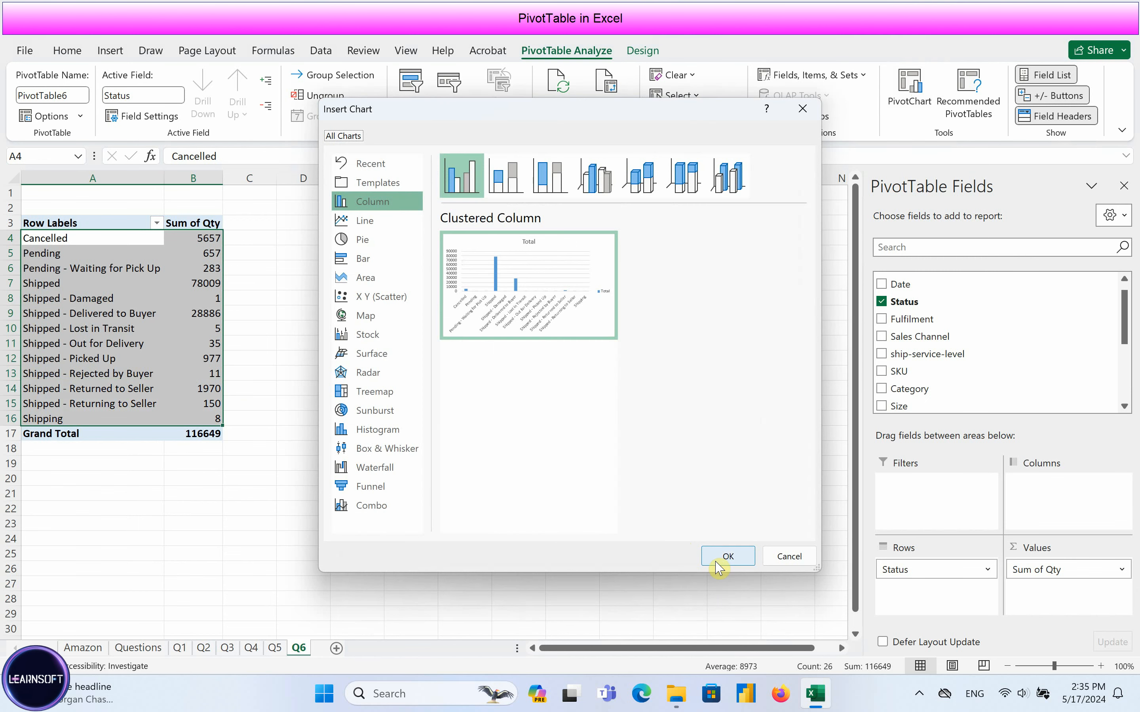
pyautogui.click(728, 557)
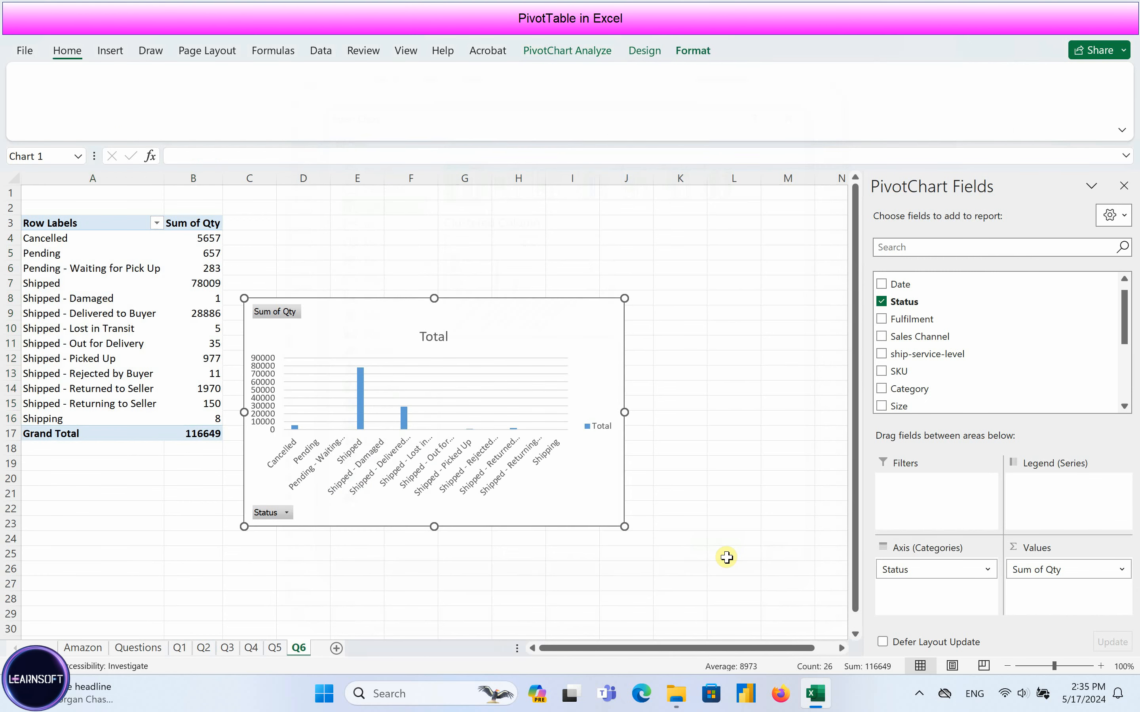
pyautogui.moveTo(625, 526); pyautogui.dragTo(808, 510)
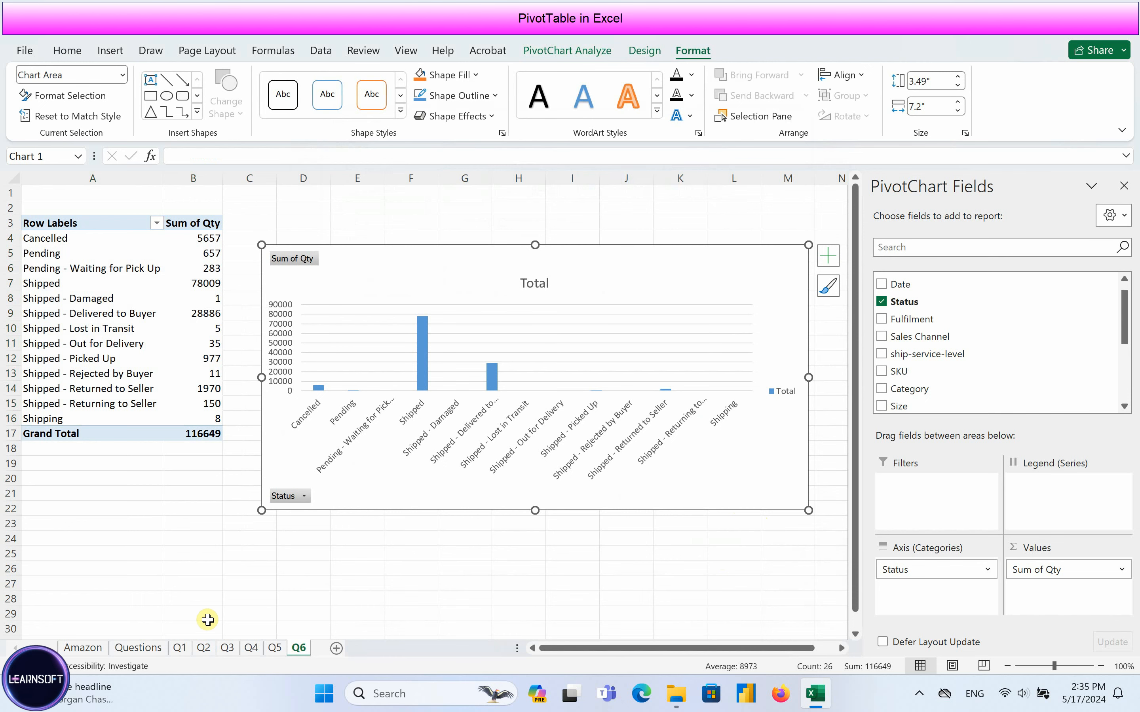
# Select the Q7 row on the Questions sheet and insert a PivotTable from the Amazon sheet's Table1 on a new worksheet
pyautogui.click(141, 649)
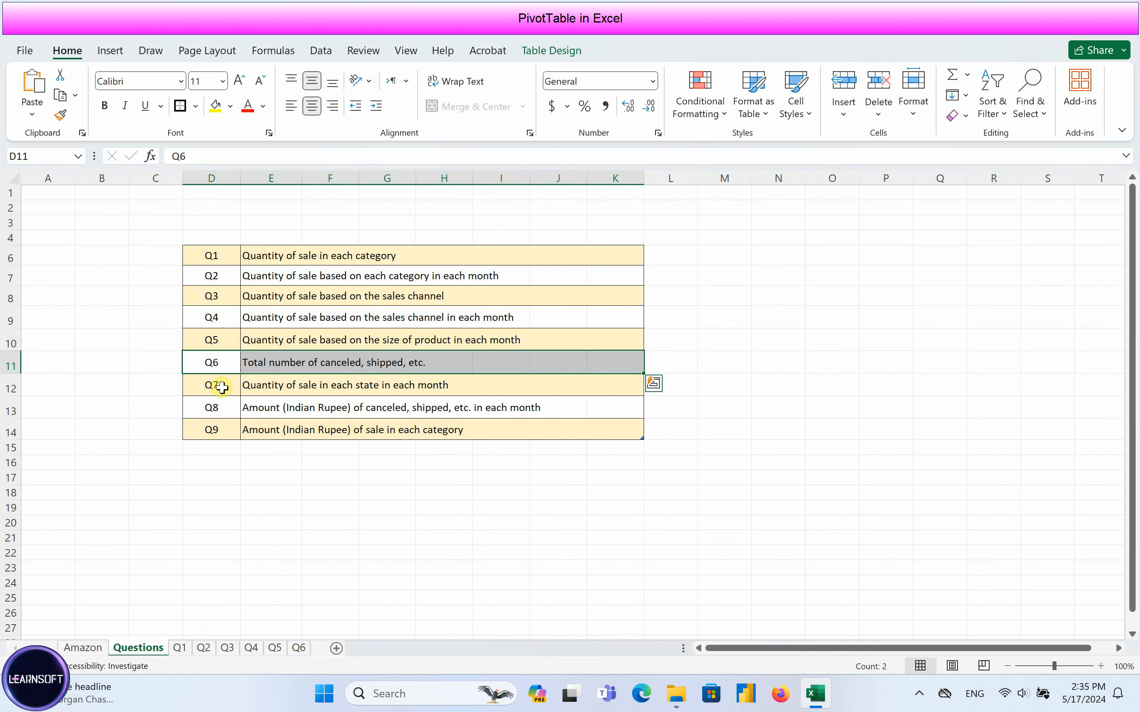
pyautogui.moveTo(222, 388); pyautogui.dragTo(606, 386)
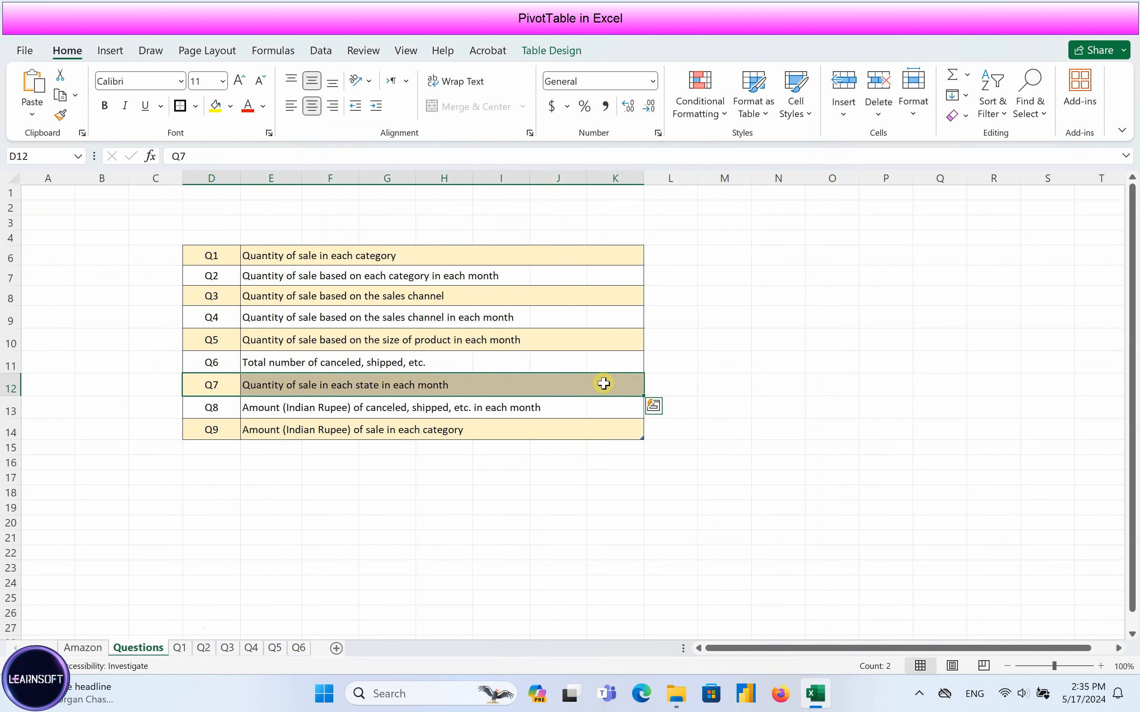
pyautogui.click(83, 648)
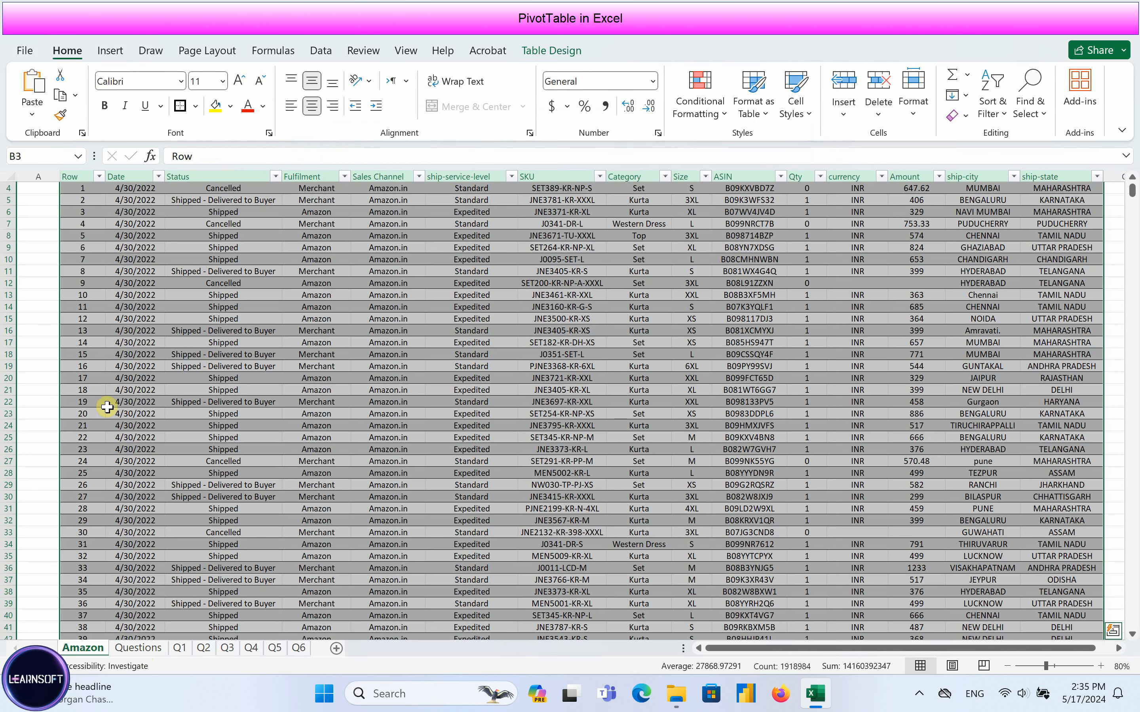
pyautogui.scroll(3, 118, 381)
pyautogui.click(109, 51)
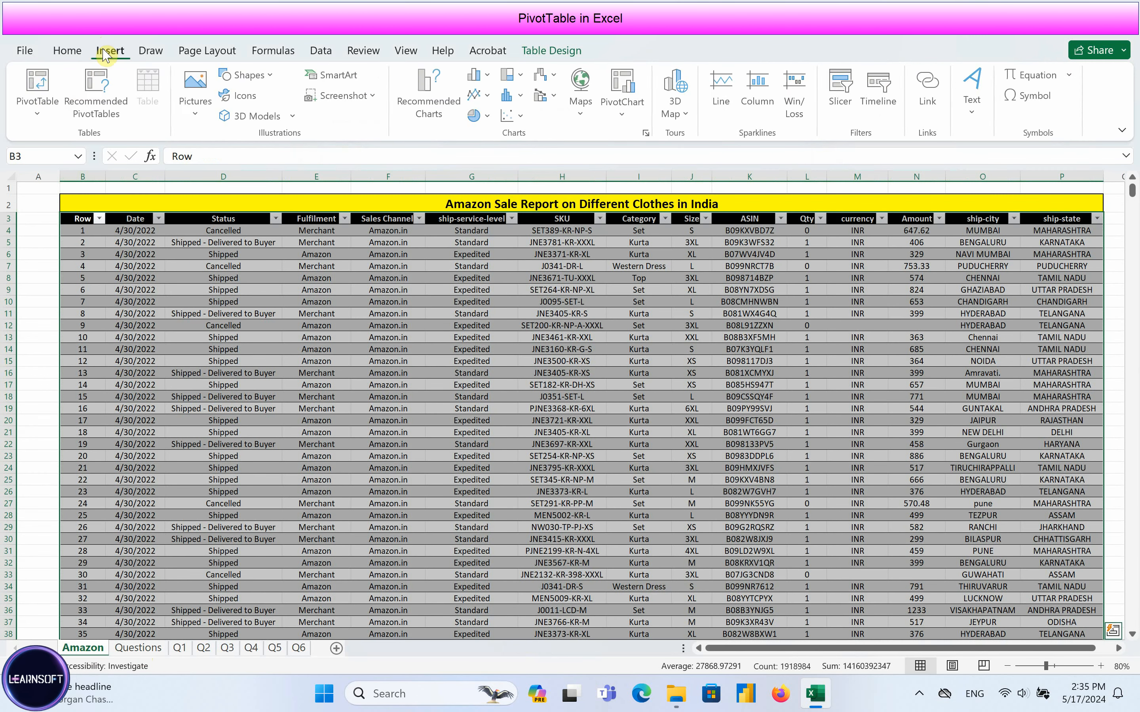
pyautogui.click(42, 89)
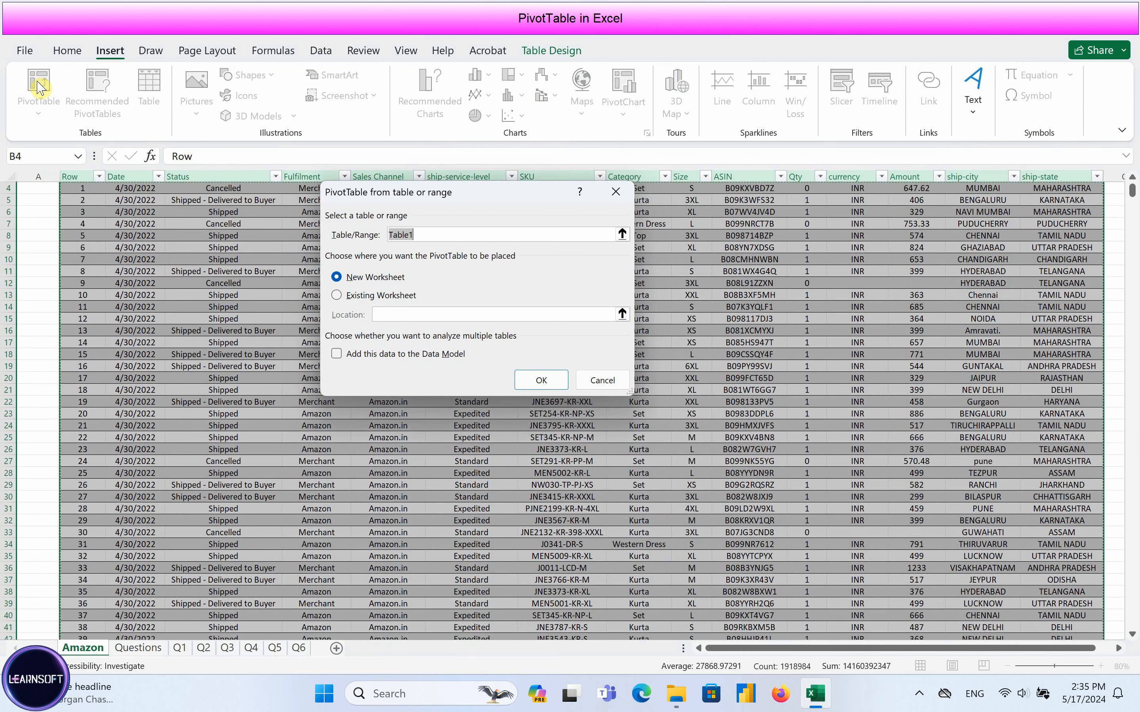
pyautogui.click(533, 386)
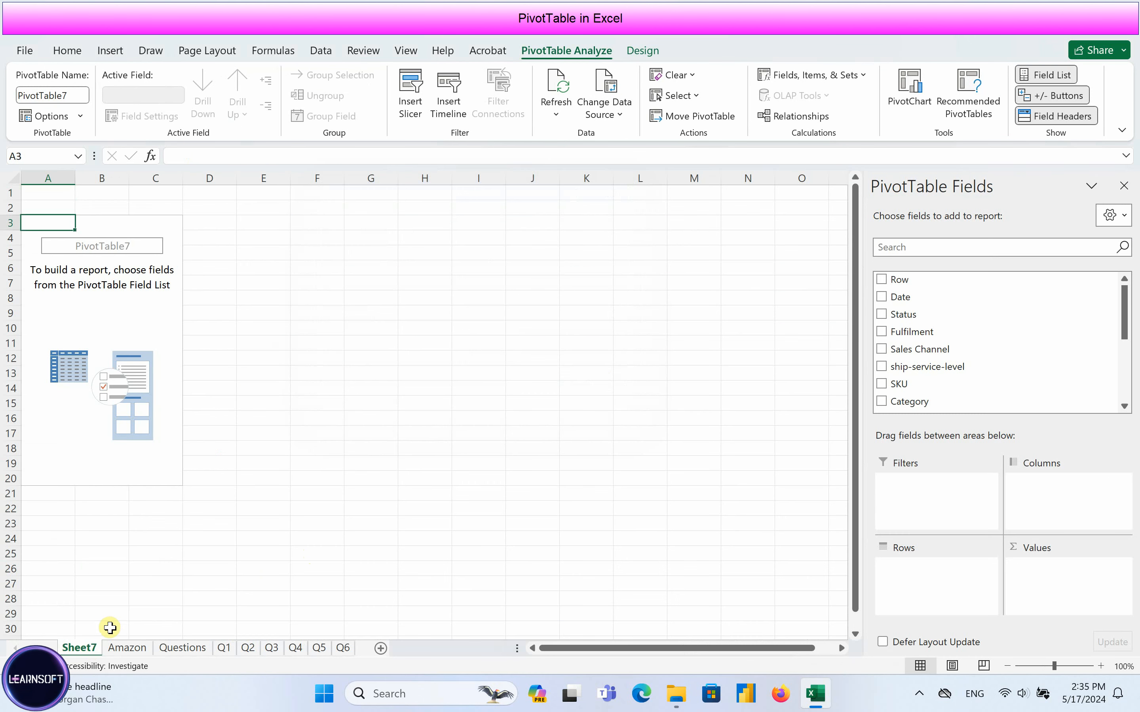
# Move Sheet7 after the Q6 sheet and rename it Q7
pyautogui.moveTo(367, 655); pyautogui.dragTo(359, 657)
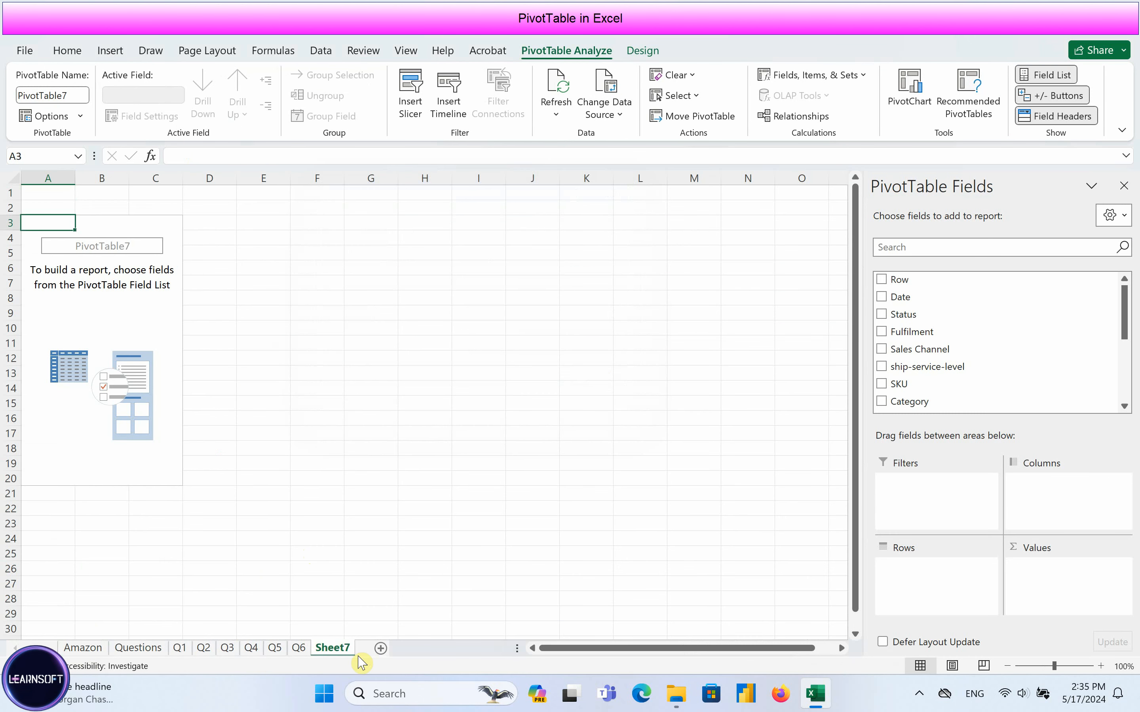
pyautogui.rightClick(336, 658)
pyautogui.click(380, 471)
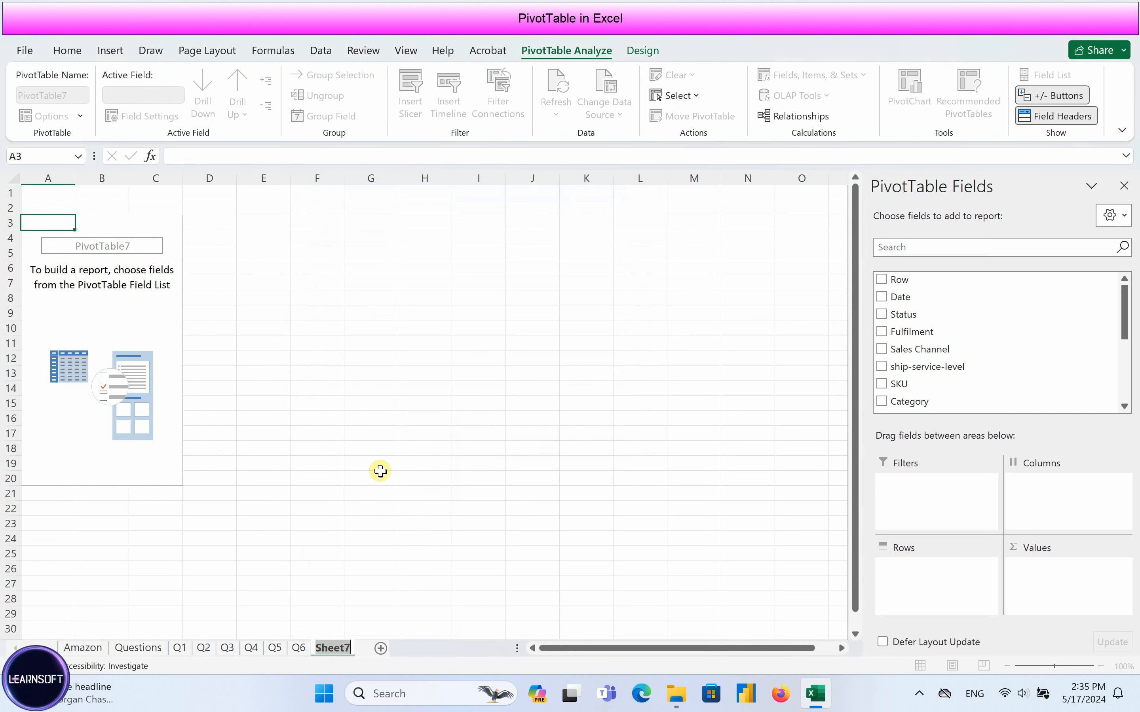
pyautogui.write('Q7')
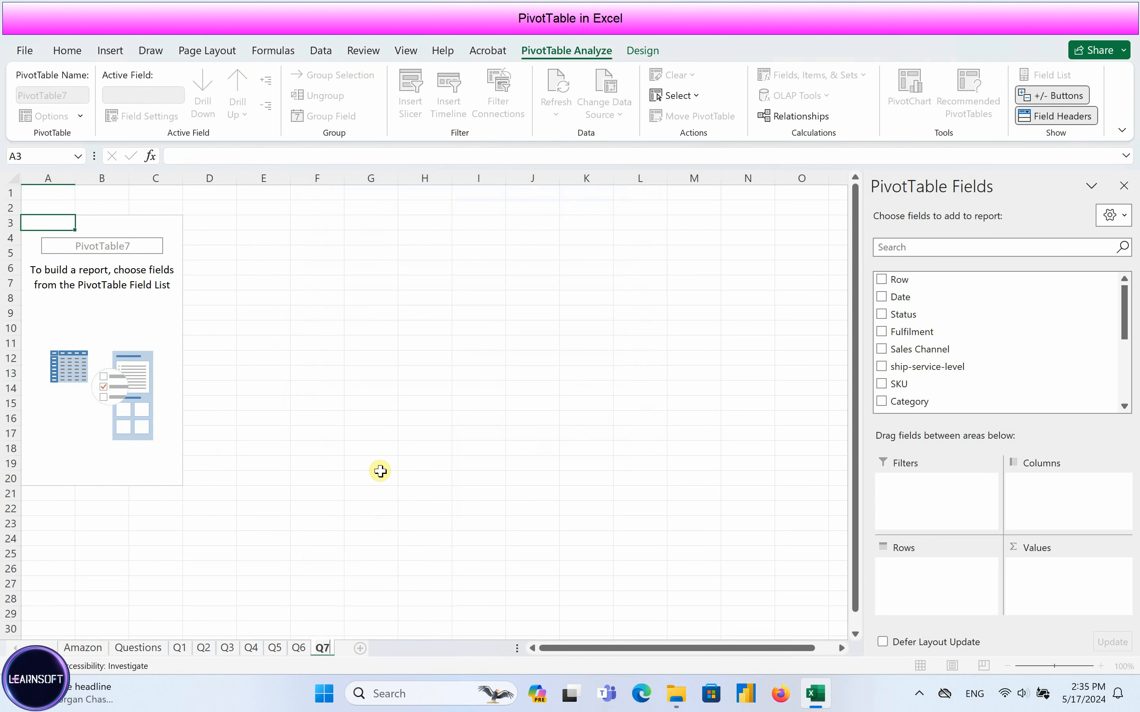
pyautogui.press('Return')
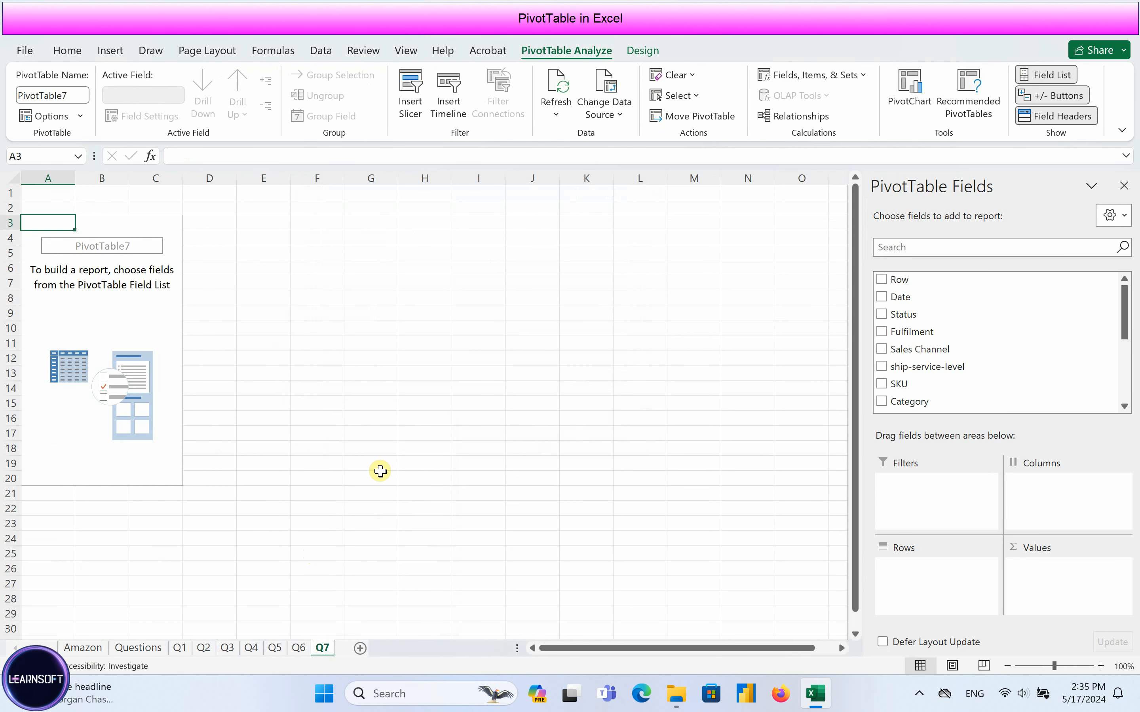
# Build the Q7 PivotTable with Qty summed as values, ship-state as rows and Date grouped by month as columns
pyautogui.click(144, 299)
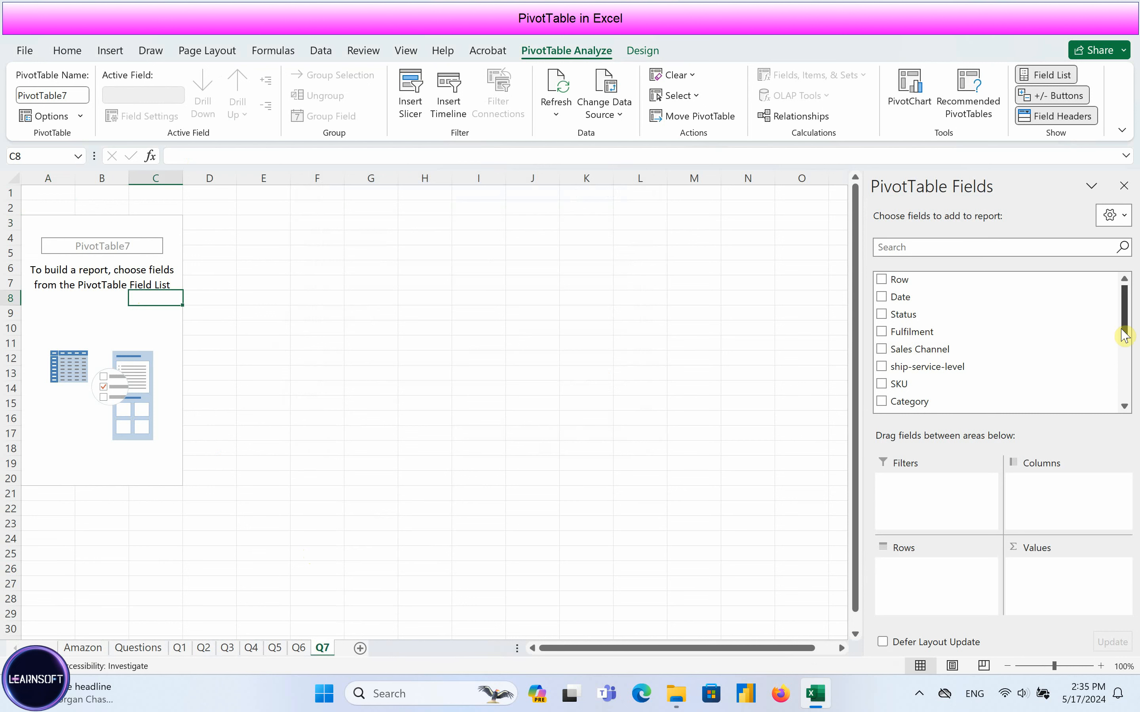
pyautogui.moveTo(1125, 335); pyautogui.dragTo(1127, 394)
pyautogui.moveTo(909, 298); pyautogui.dragTo(1052, 584)
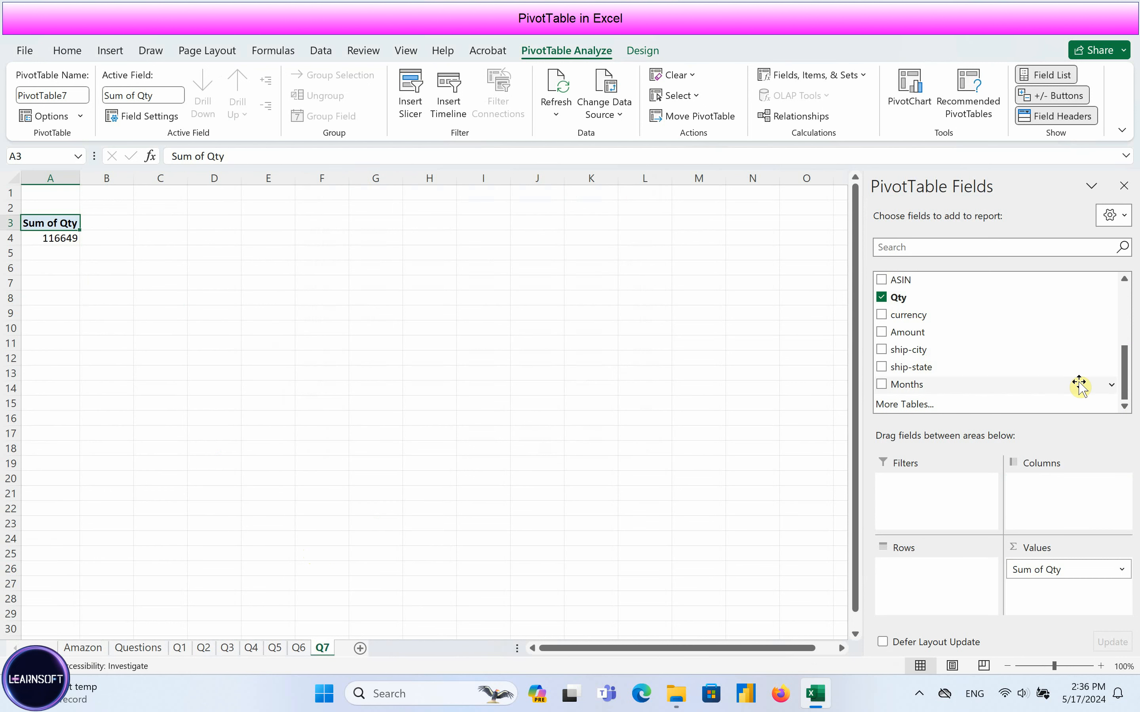
pyautogui.moveTo(901, 372); pyautogui.dragTo(984, 419)
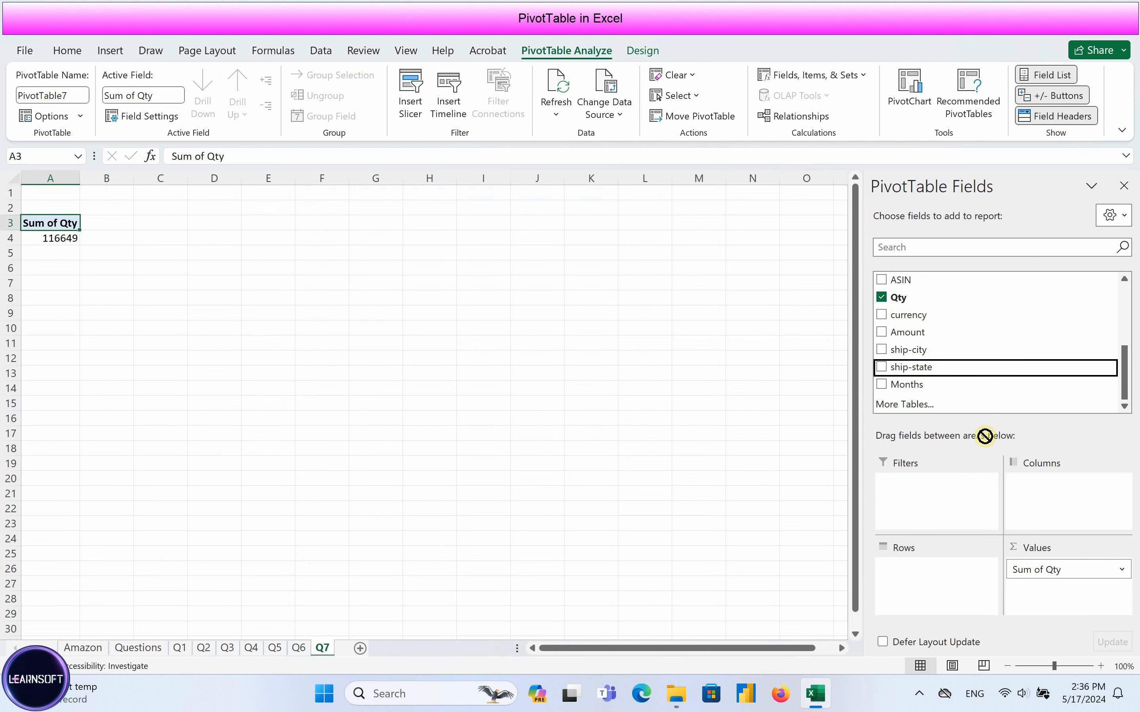
pyautogui.moveTo(984, 453); pyautogui.dragTo(945, 579)
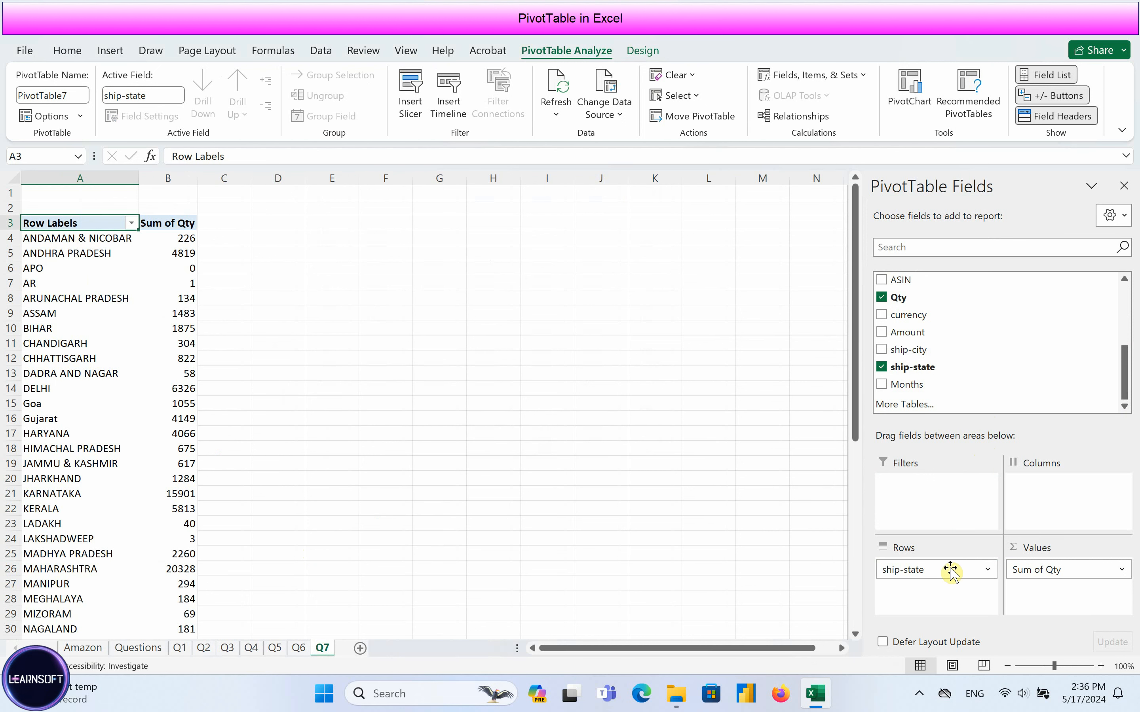
pyautogui.moveTo(1125, 381); pyautogui.dragTo(1112, 307)
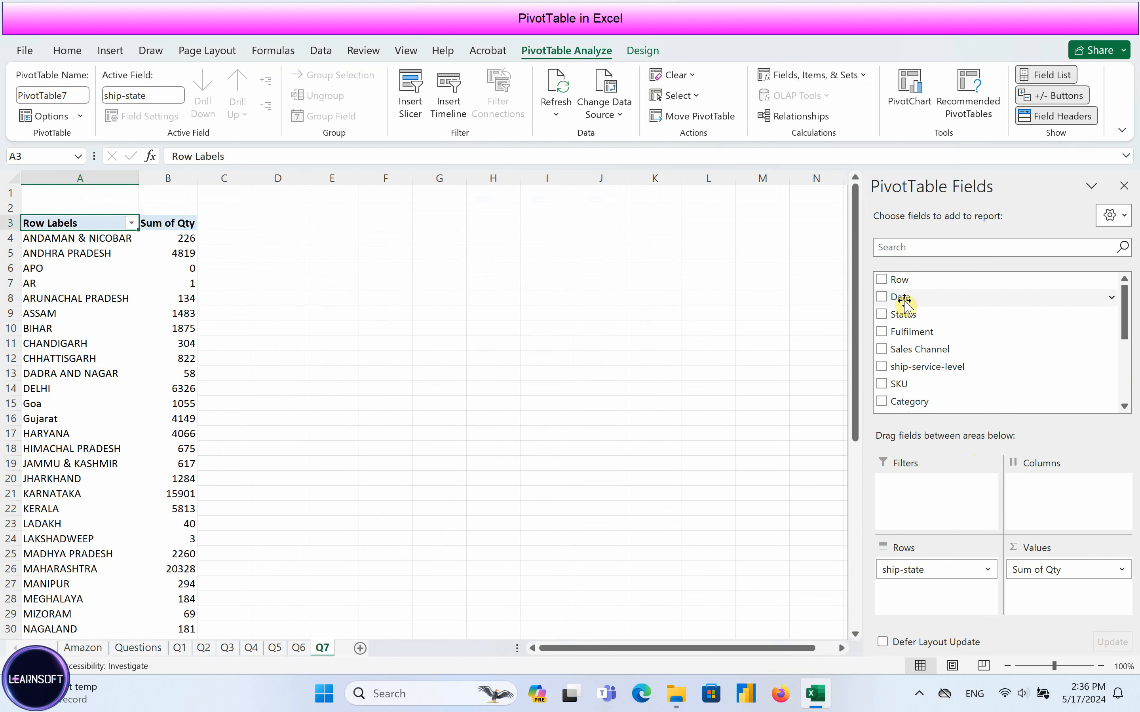
pyautogui.moveTo(905, 303); pyautogui.dragTo(1066, 489)
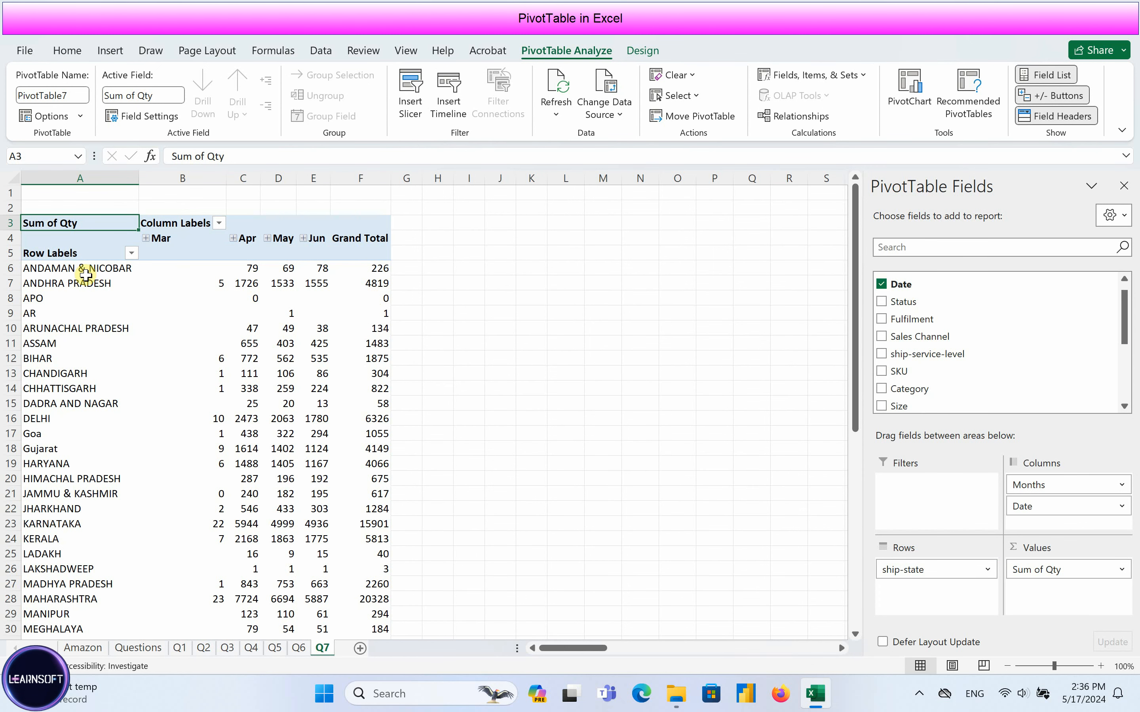
# Review the monthly quantities per state and add Size as a report filter to the Q7 PivotTable
pyautogui.moveTo(82, 272); pyautogui.dragTo(366, 613)
pyautogui.scroll(-1, 366, 613)
pyautogui.scroll(8, 358, 424)
pyautogui.click(361, 268)
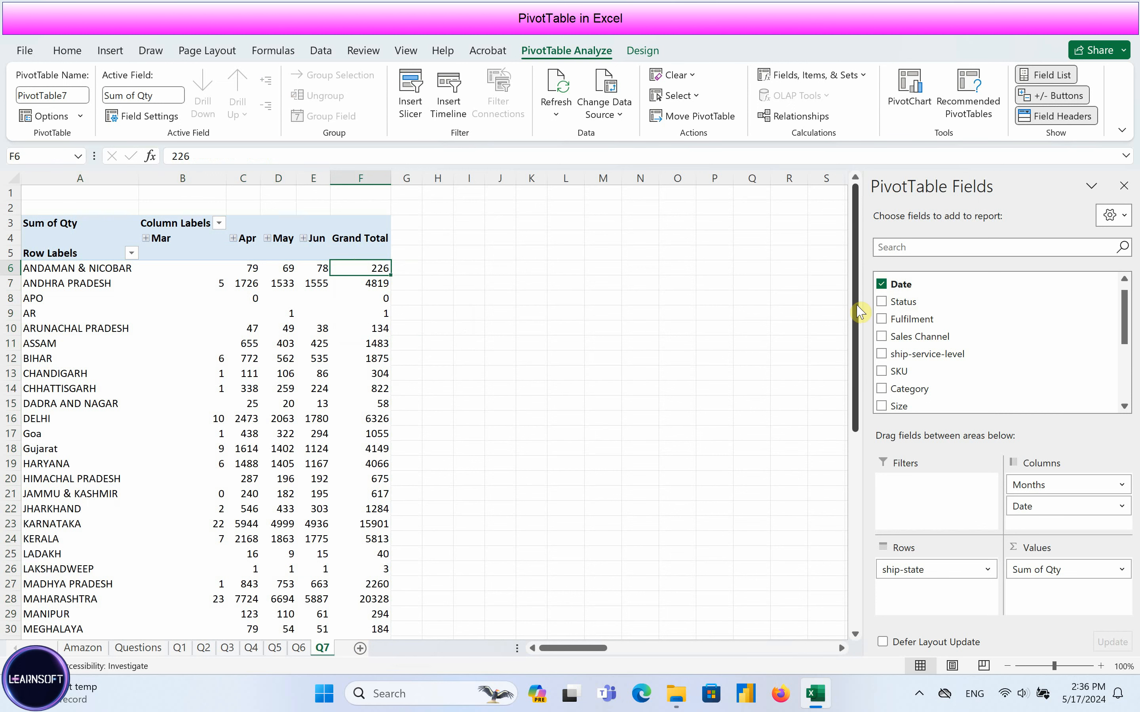
pyautogui.scroll(-3, 997, 349)
pyautogui.moveTo(918, 319); pyautogui.dragTo(938, 492)
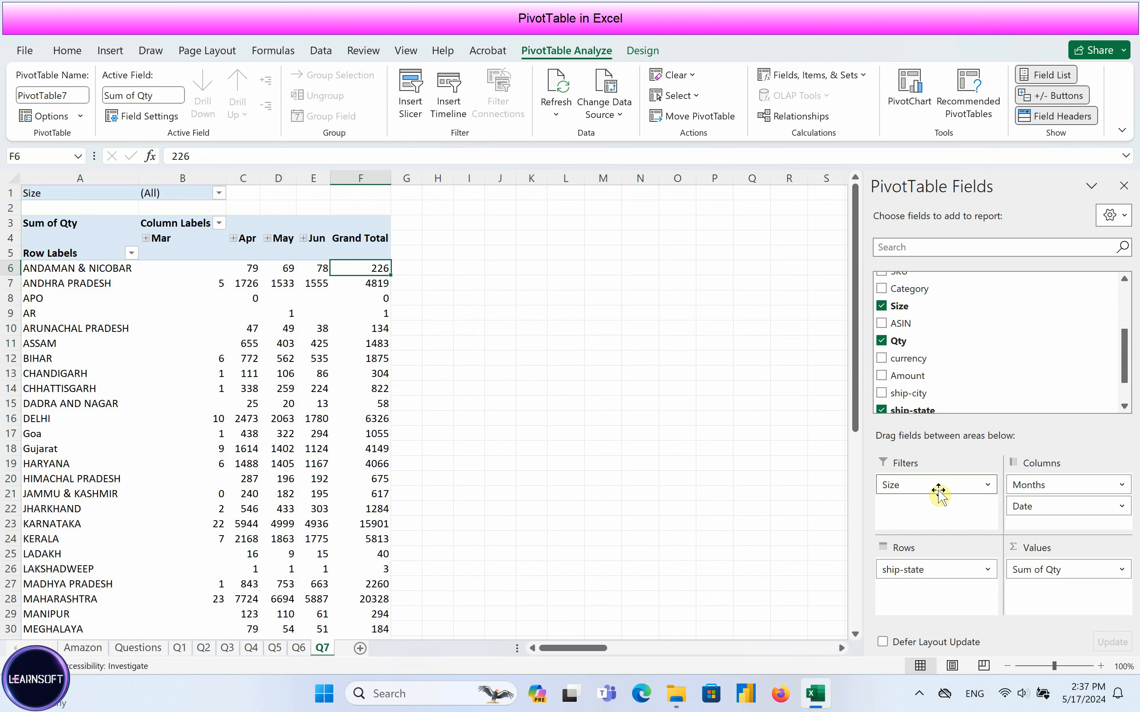
# Filter the Q7 PivotTable to size 3XL and switch the filter to 6XL
pyautogui.click(219, 193)
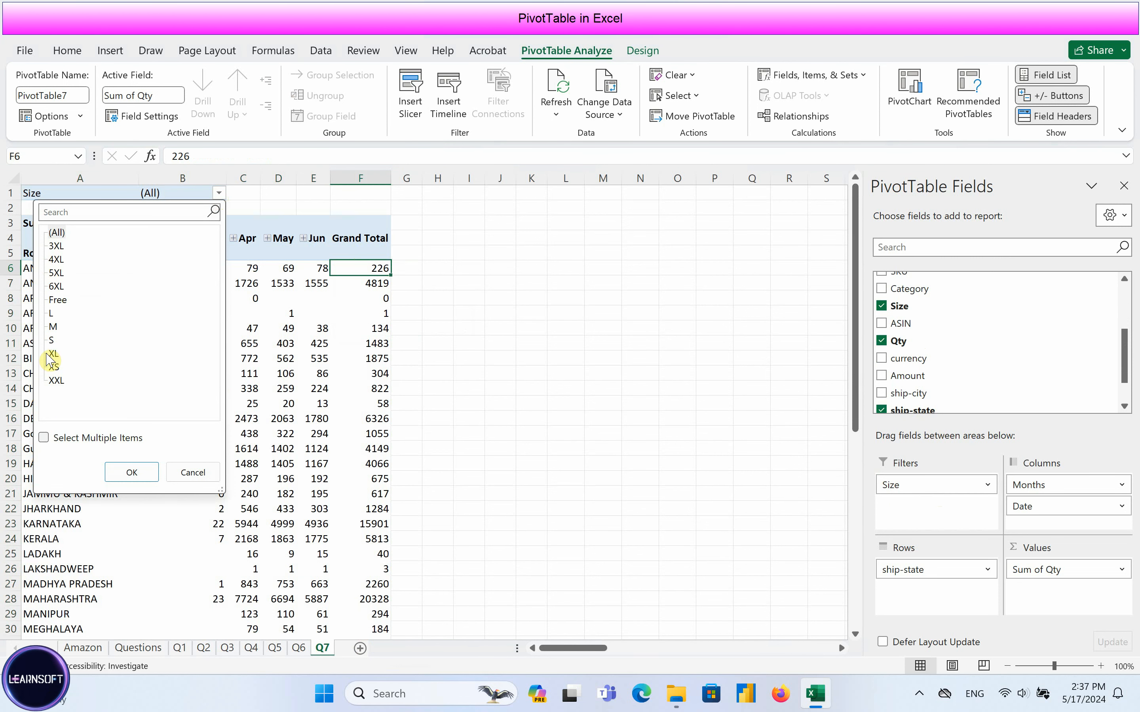
pyautogui.click(56, 245)
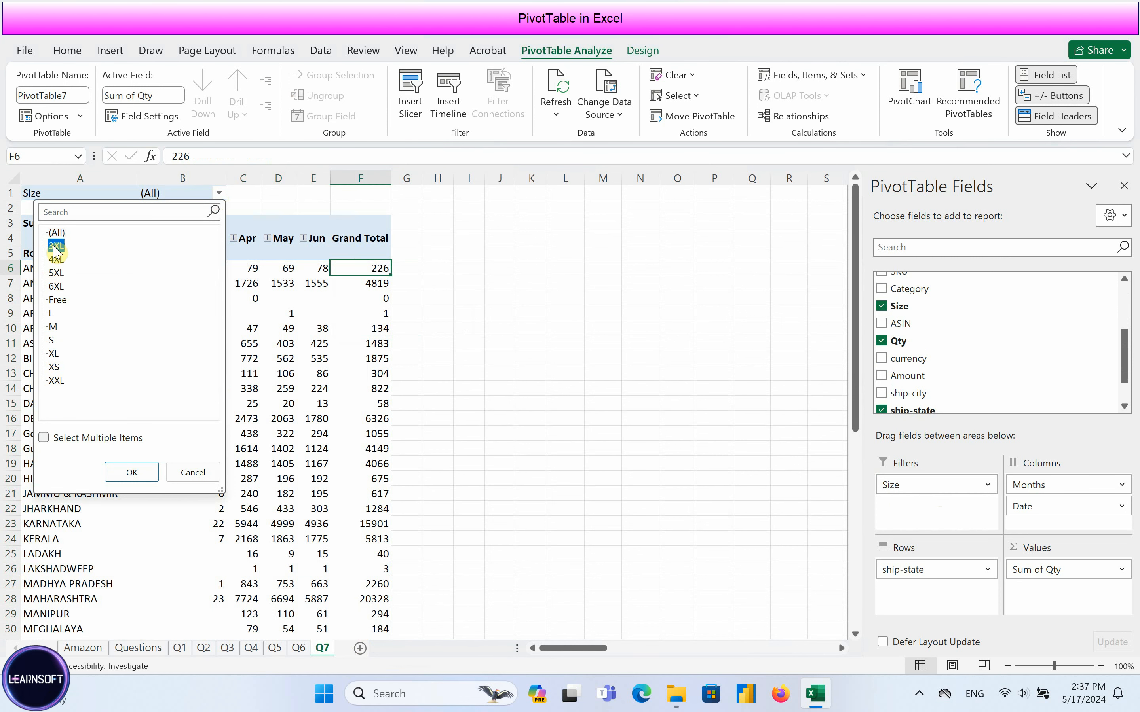
pyautogui.click(127, 471)
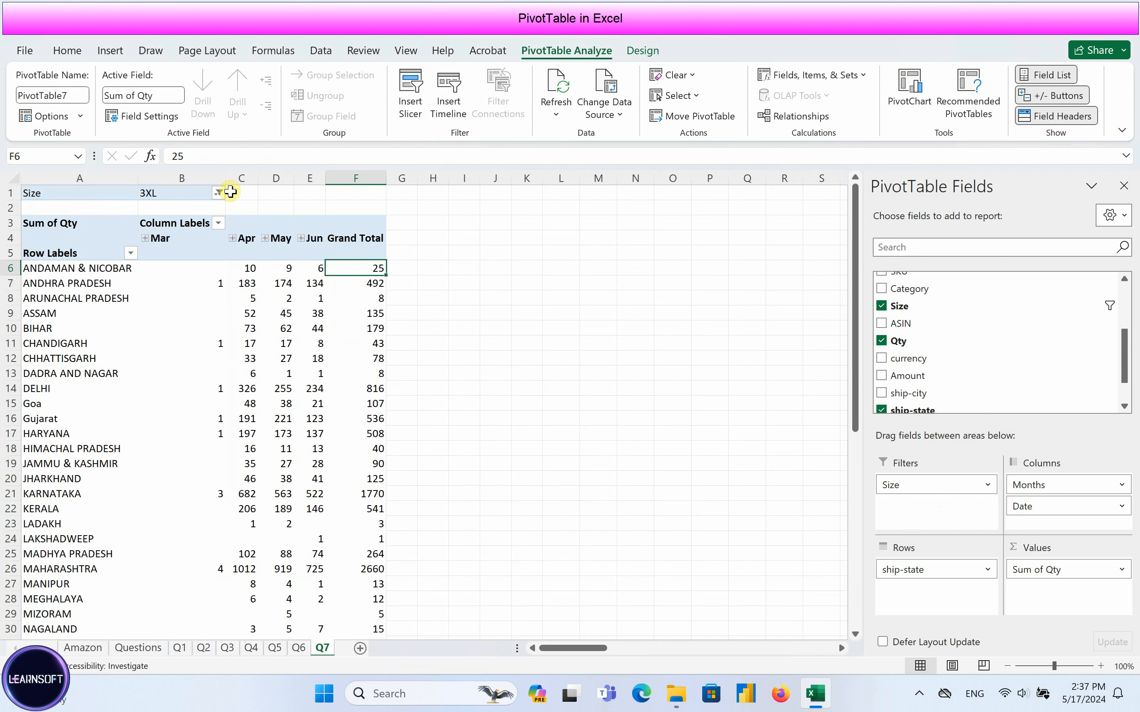
pyautogui.click(218, 193)
pyautogui.click(55, 286)
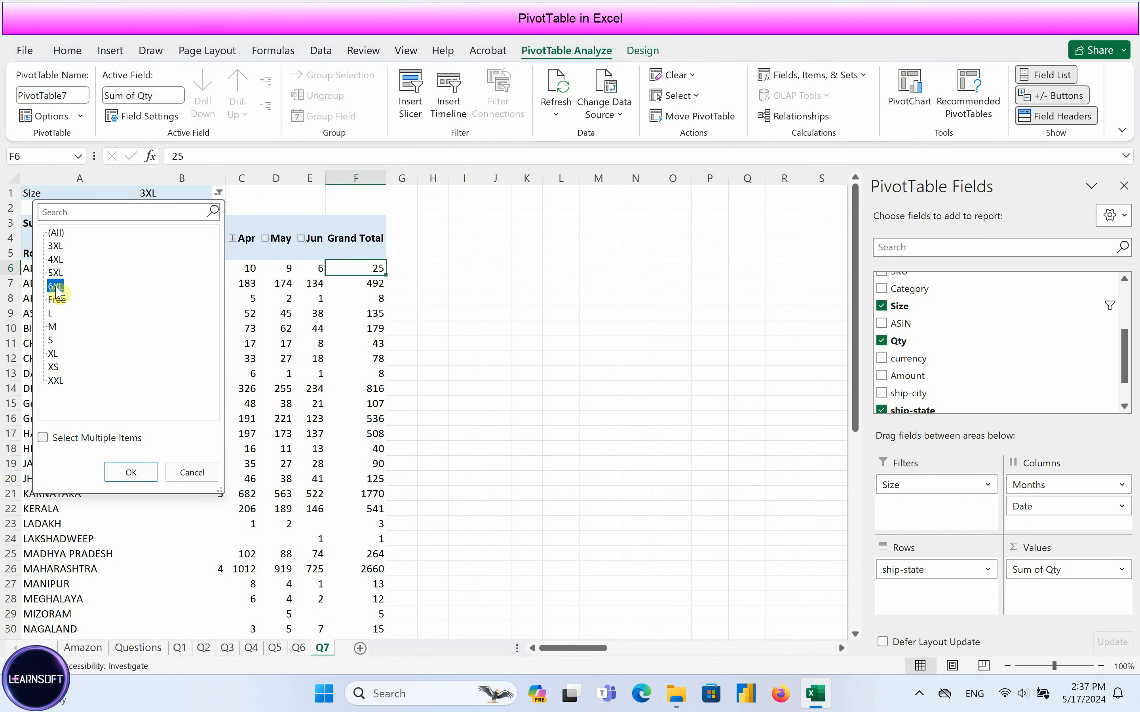
pyautogui.click(125, 470)
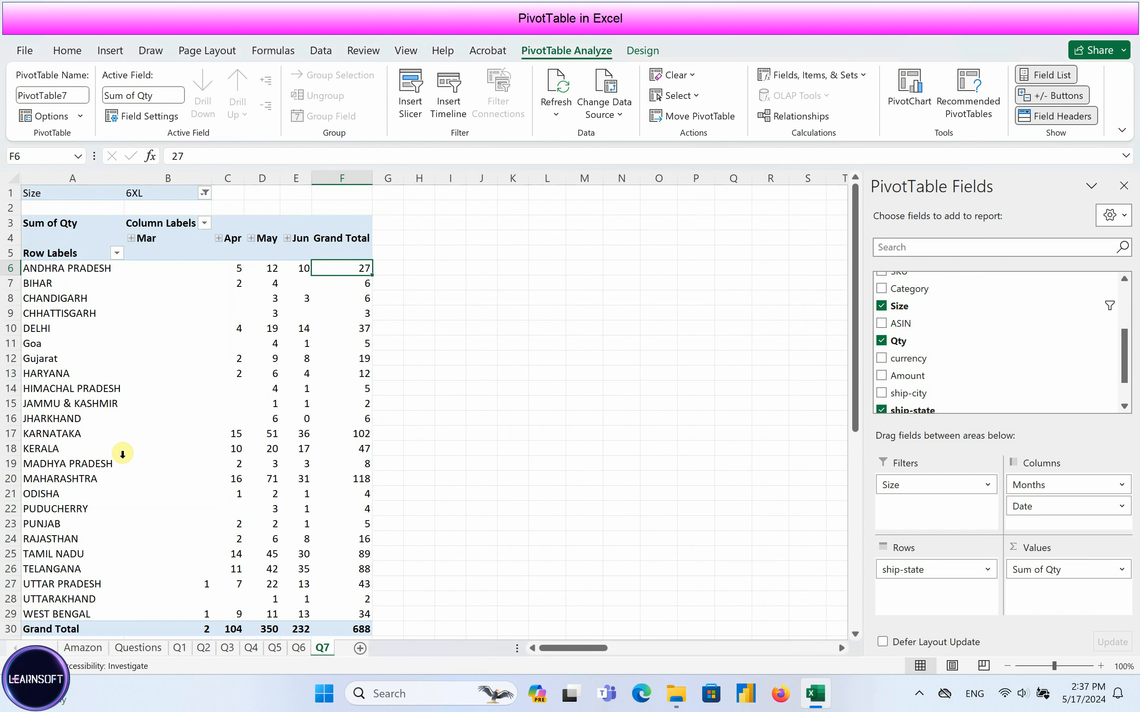
# Set the Size filter of the Q7 PivotTable to XL
pyautogui.click(205, 193)
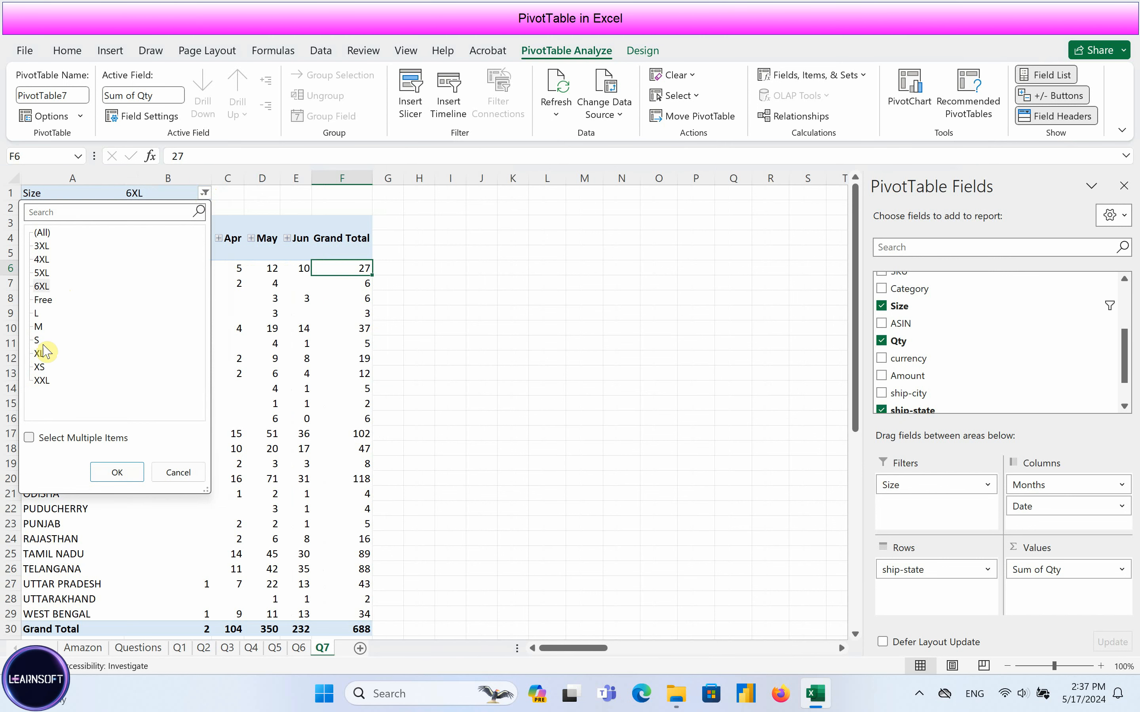
pyautogui.click(42, 352)
pyautogui.click(113, 472)
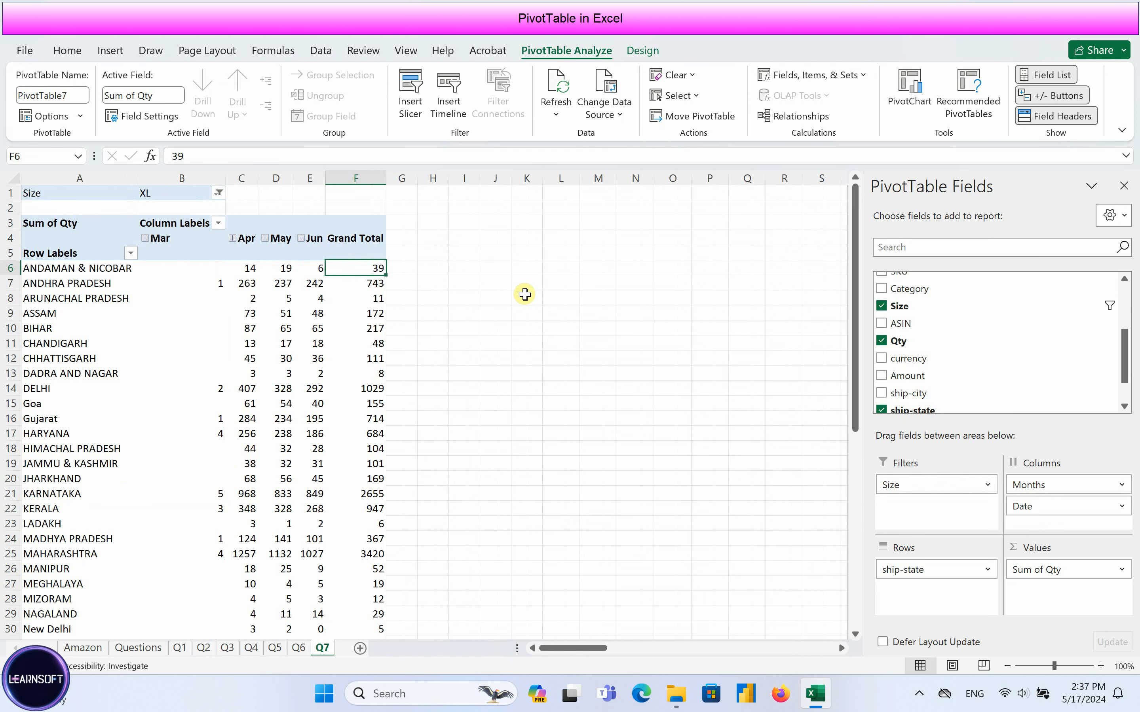
# Select the Q8 row on the Questions sheet and insert a PivotTable from the Amazon sheet's Table1 on a new worksheet
pyautogui.click(139, 648)
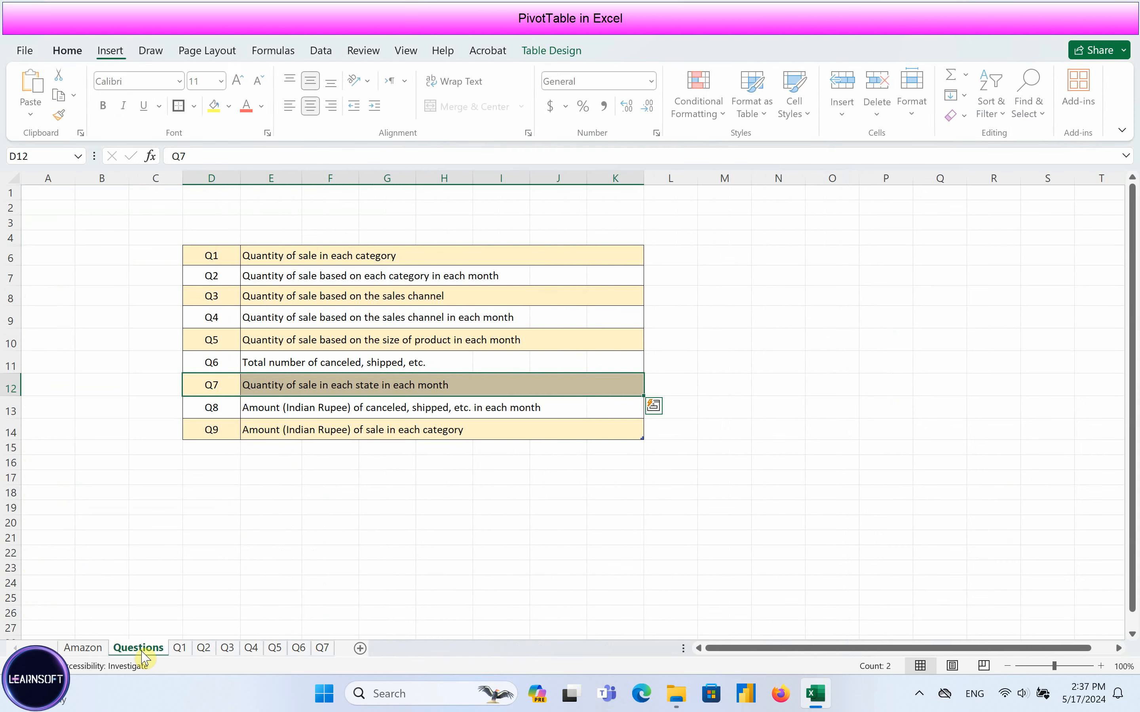
pyautogui.moveTo(227, 408); pyautogui.dragTo(618, 405)
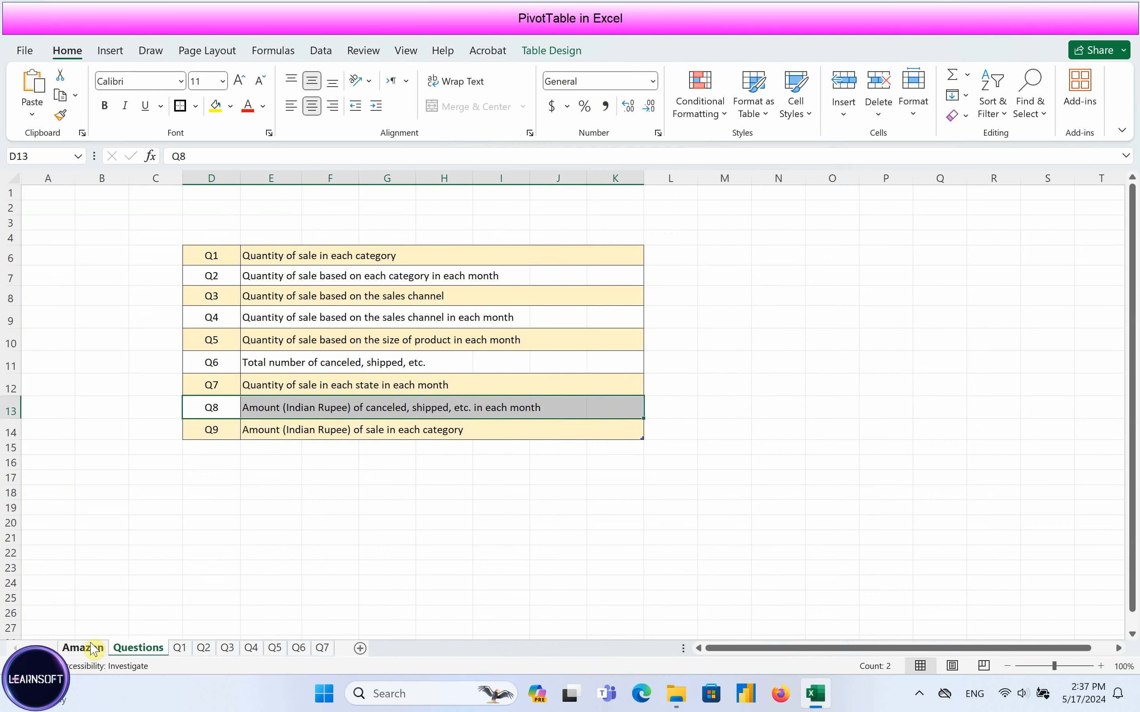
pyautogui.click(87, 653)
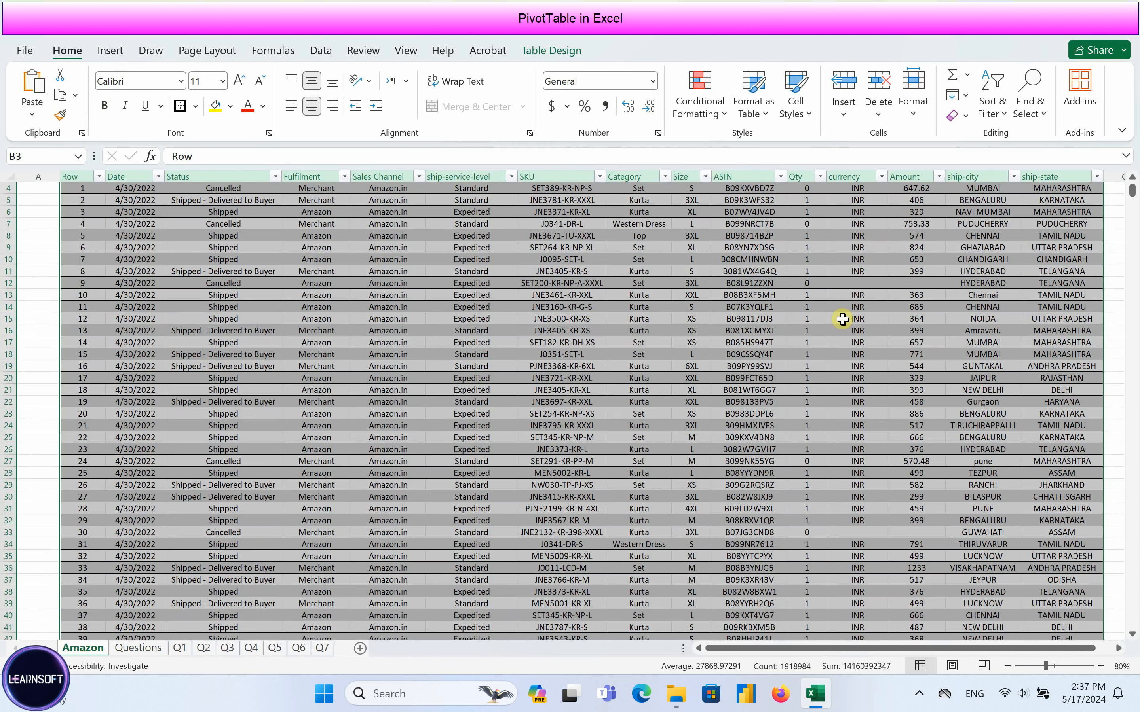
pyautogui.scroll(1, 849, 316)
pyautogui.click(109, 50)
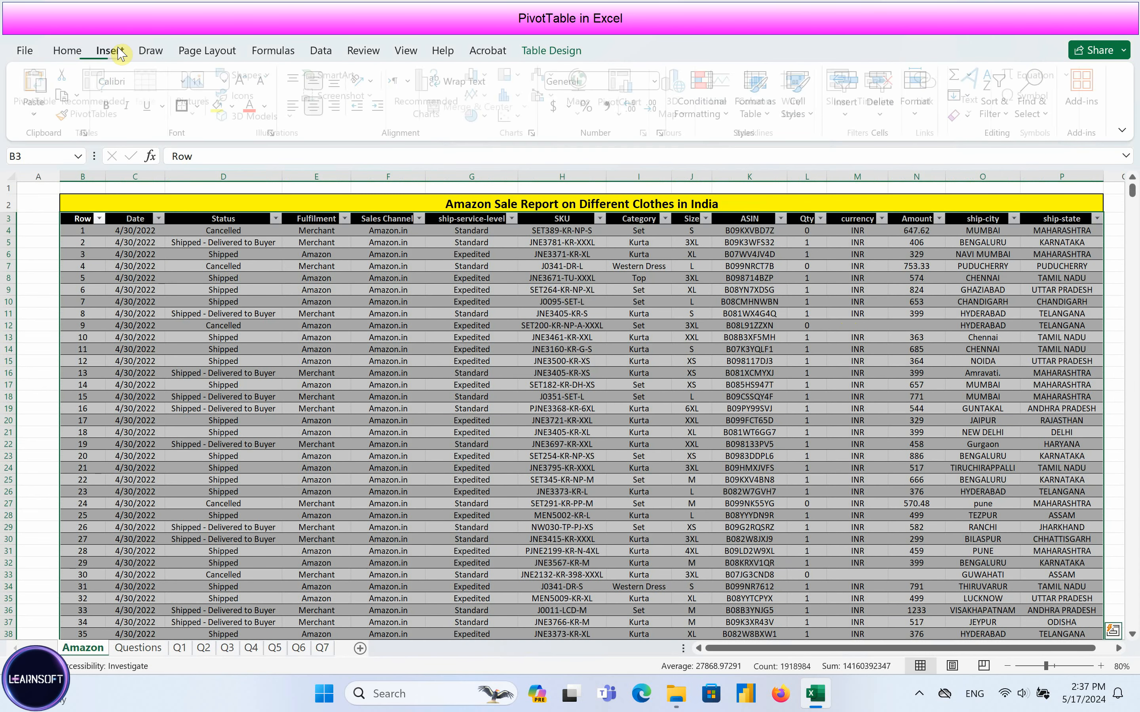
pyautogui.click(38, 85)
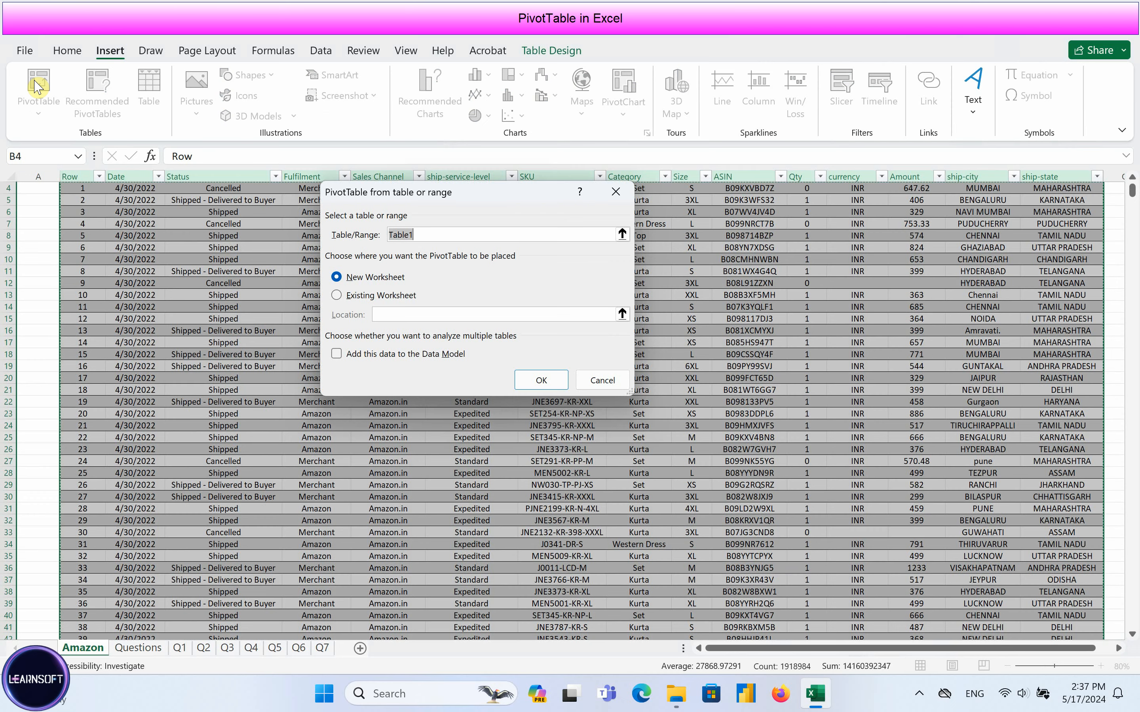
pyautogui.click(540, 380)
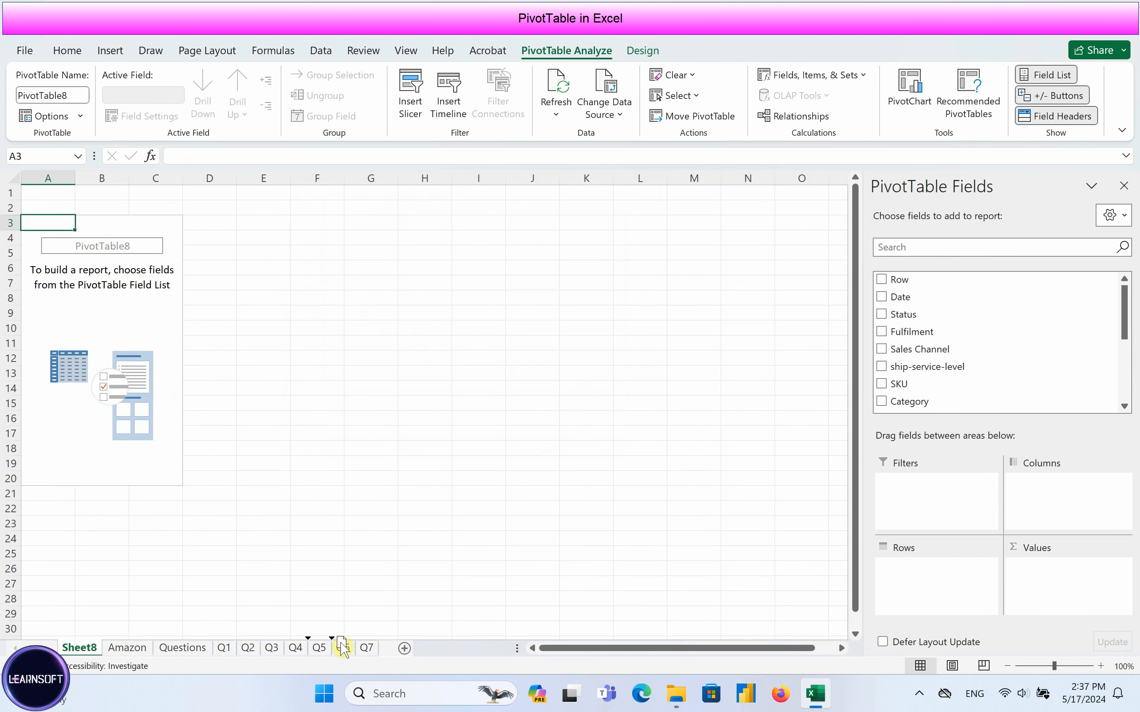
# Move Sheet8 after the Q7 sheet and rename it Q8
pyautogui.moveTo(342, 641); pyautogui.dragTo(382, 639)
pyautogui.rightClick(382, 652)
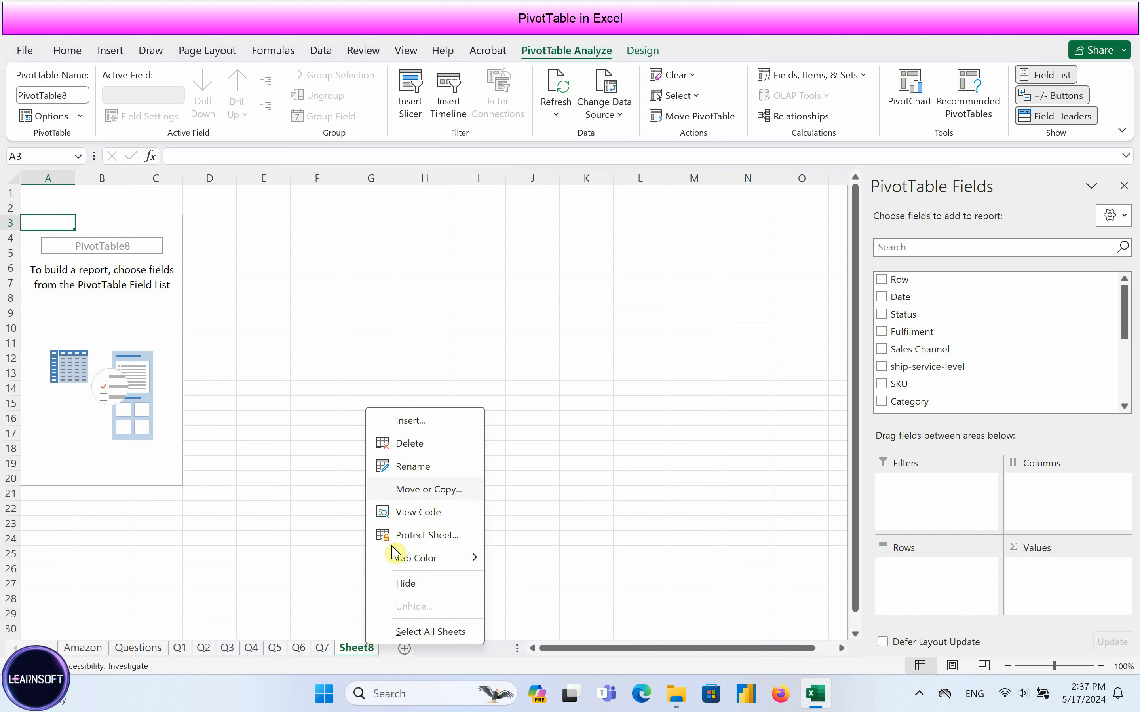
pyautogui.click(396, 472)
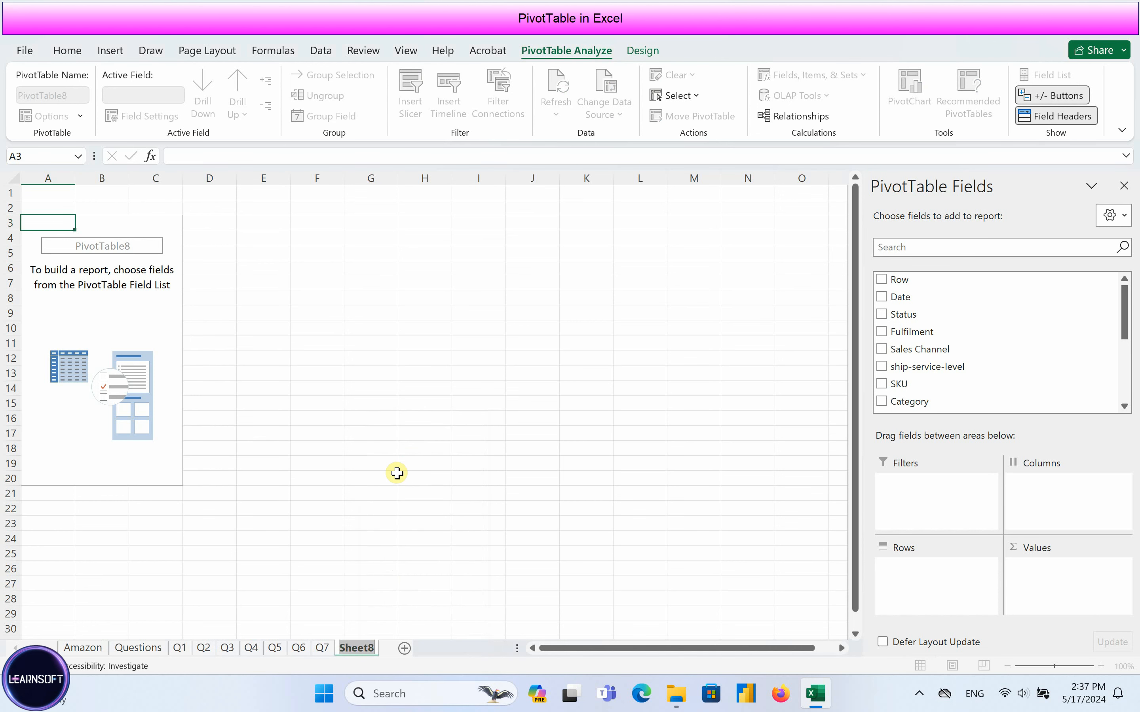
pyautogui.write('Q8')
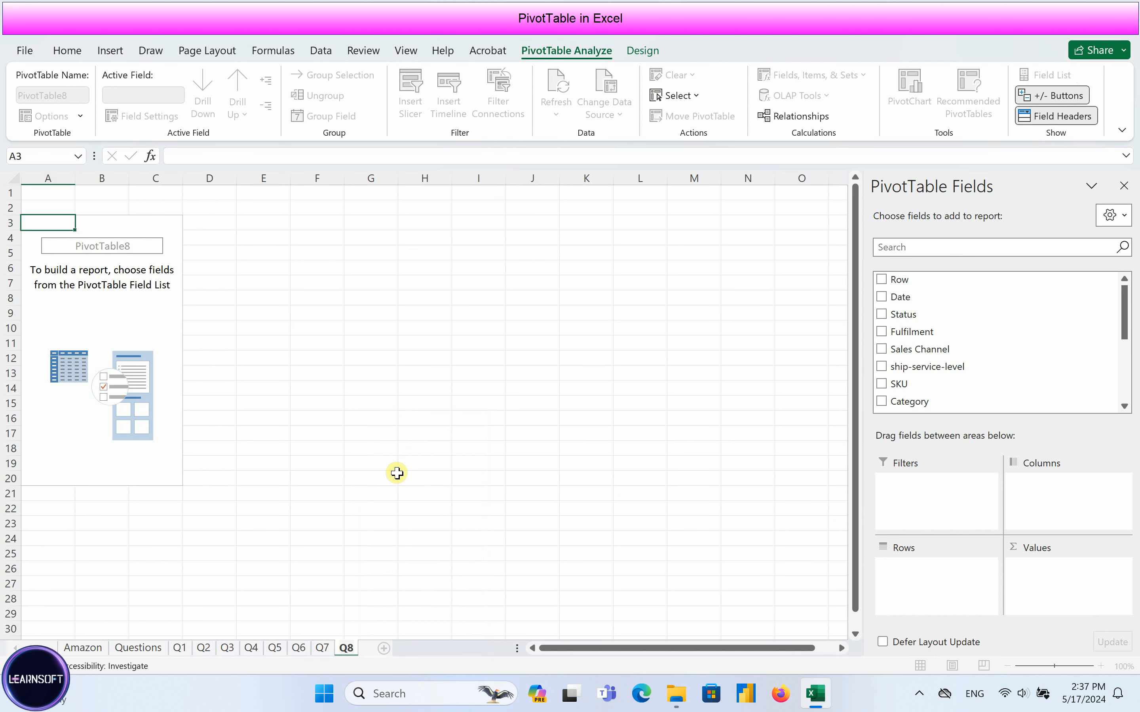
pyautogui.press('Return')
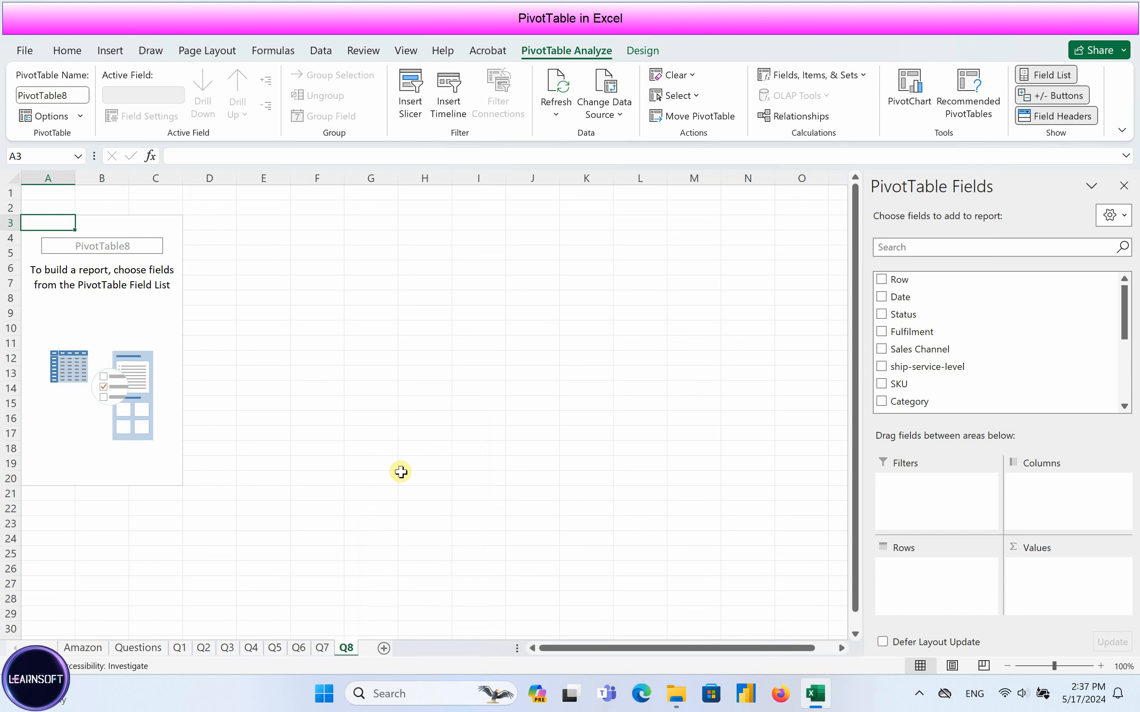
# Build the Q8 PivotTable with Amount summed as values, Status as rows and Date grouped by month as columns
pyautogui.click(144, 286)
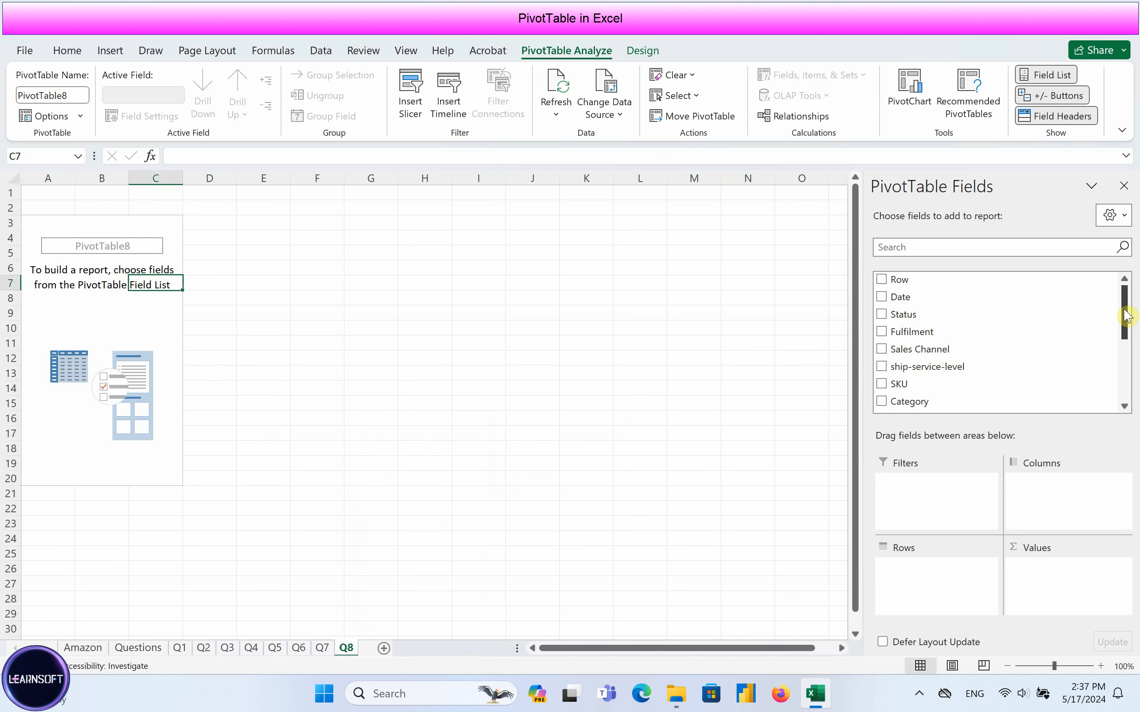
pyautogui.moveTo(1126, 316); pyautogui.dragTo(1126, 374)
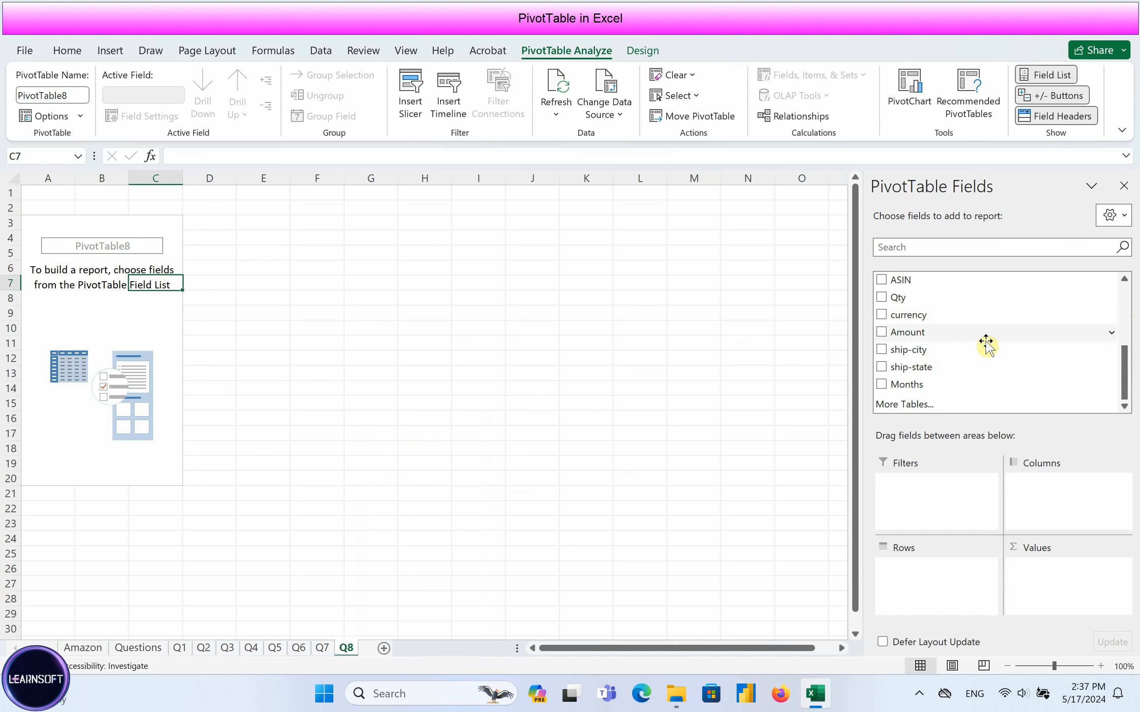
pyautogui.moveTo(923, 338); pyautogui.dragTo(1054, 582)
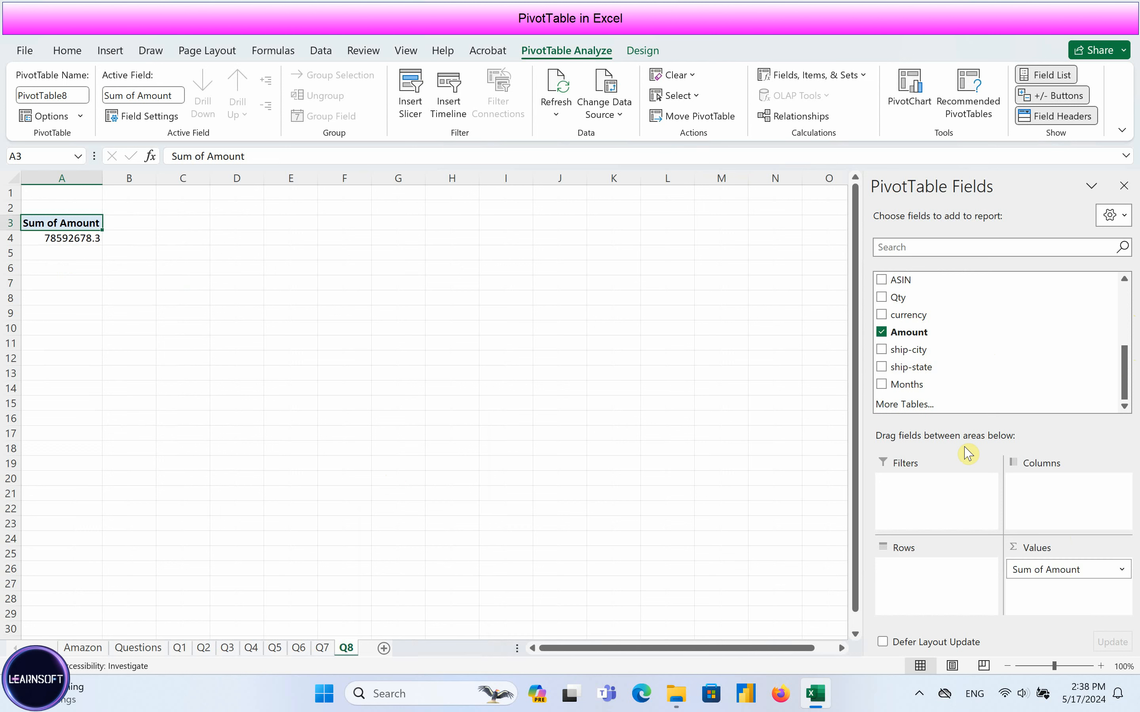
pyautogui.moveTo(1123, 386); pyautogui.dragTo(1078, 306)
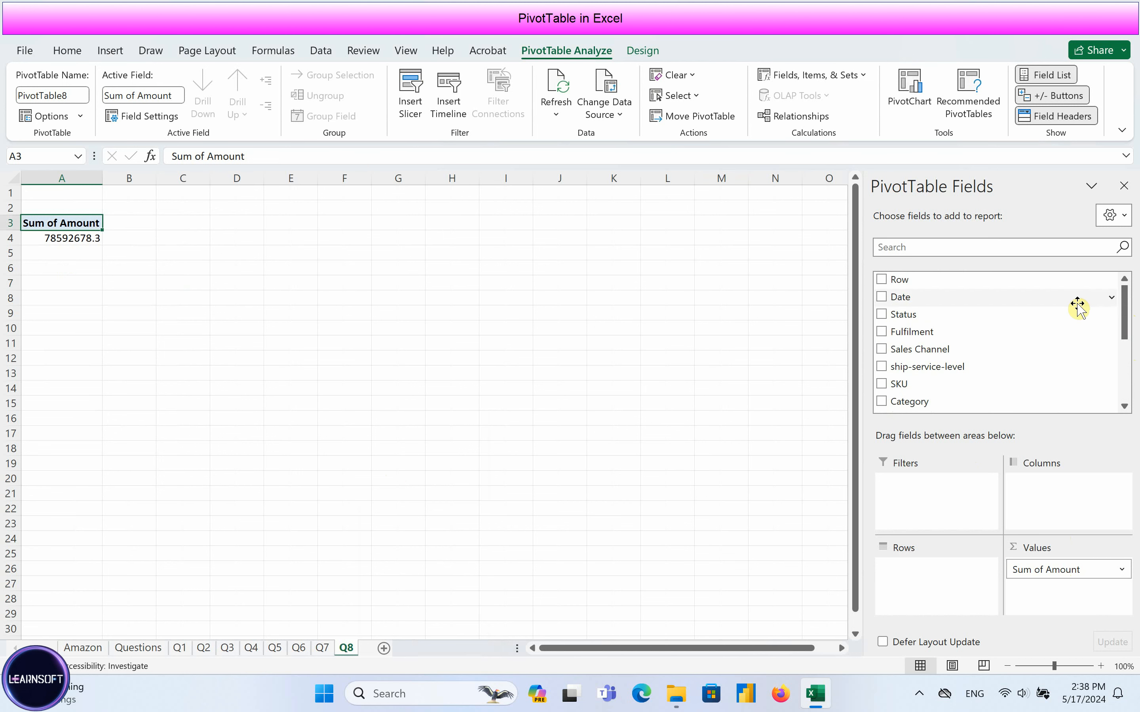
pyautogui.moveTo(887, 315); pyautogui.dragTo(937, 584)
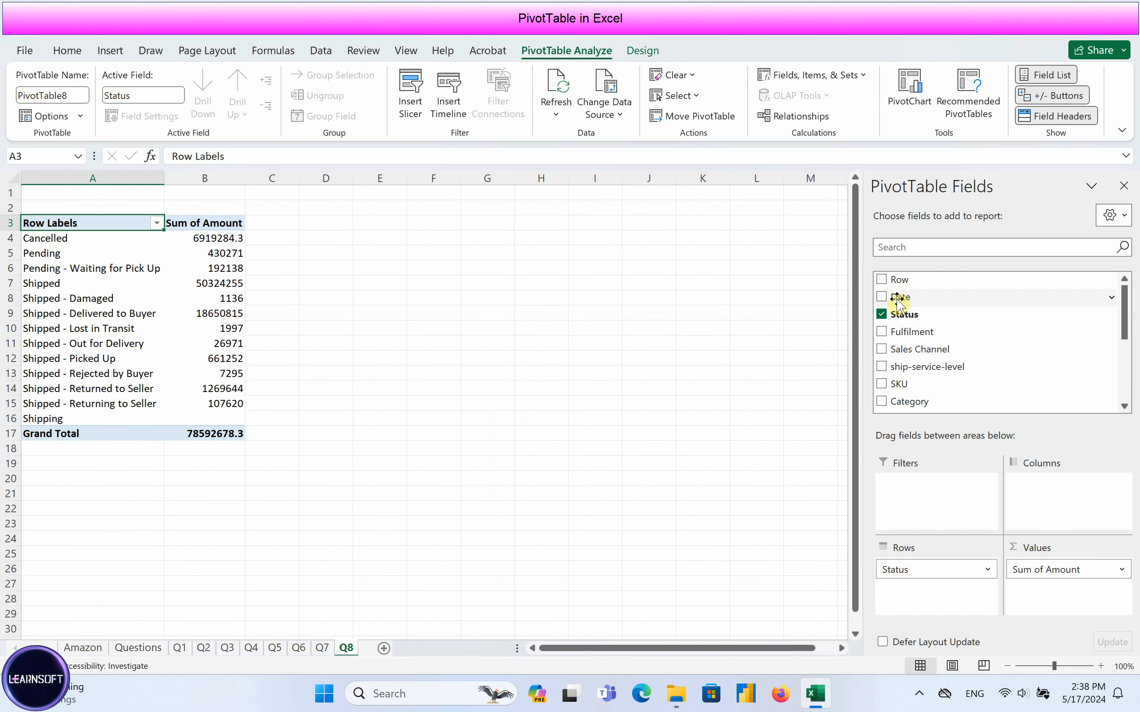
pyautogui.moveTo(897, 301); pyautogui.dragTo(1063, 496)
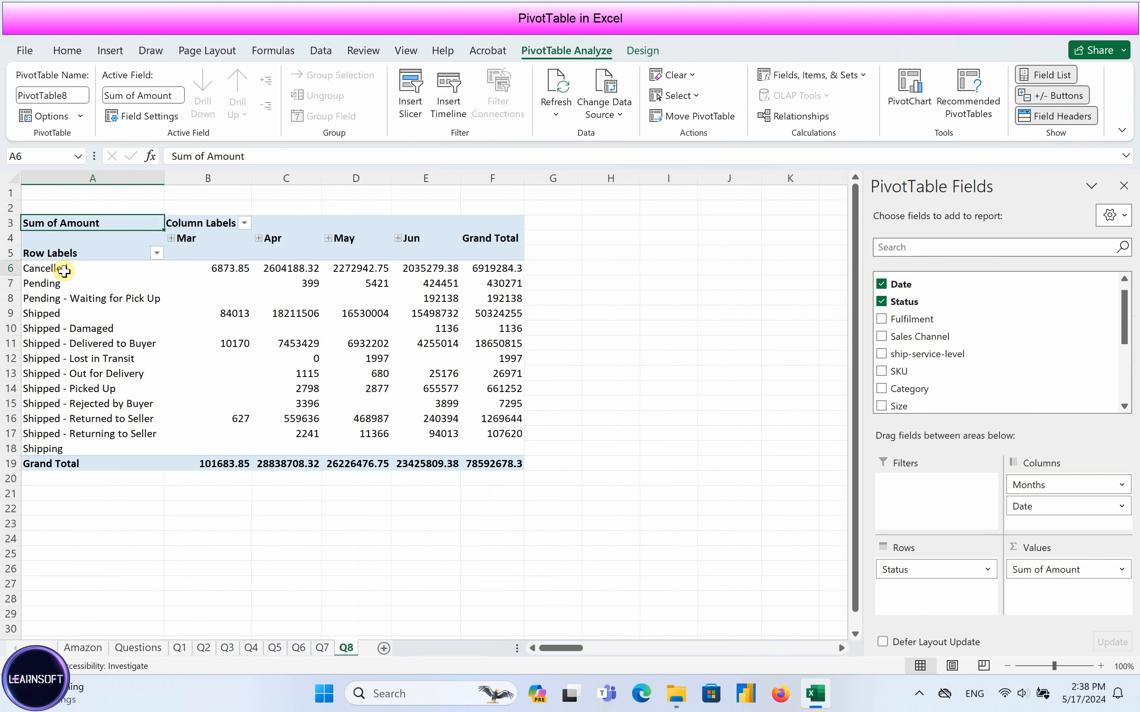
# Insert a clustered column PivotChart of the monthly amounts by status and enlarge it to about 4.08" by 5.82"
pyautogui.moveTo(66, 269); pyautogui.dragTo(492, 448)
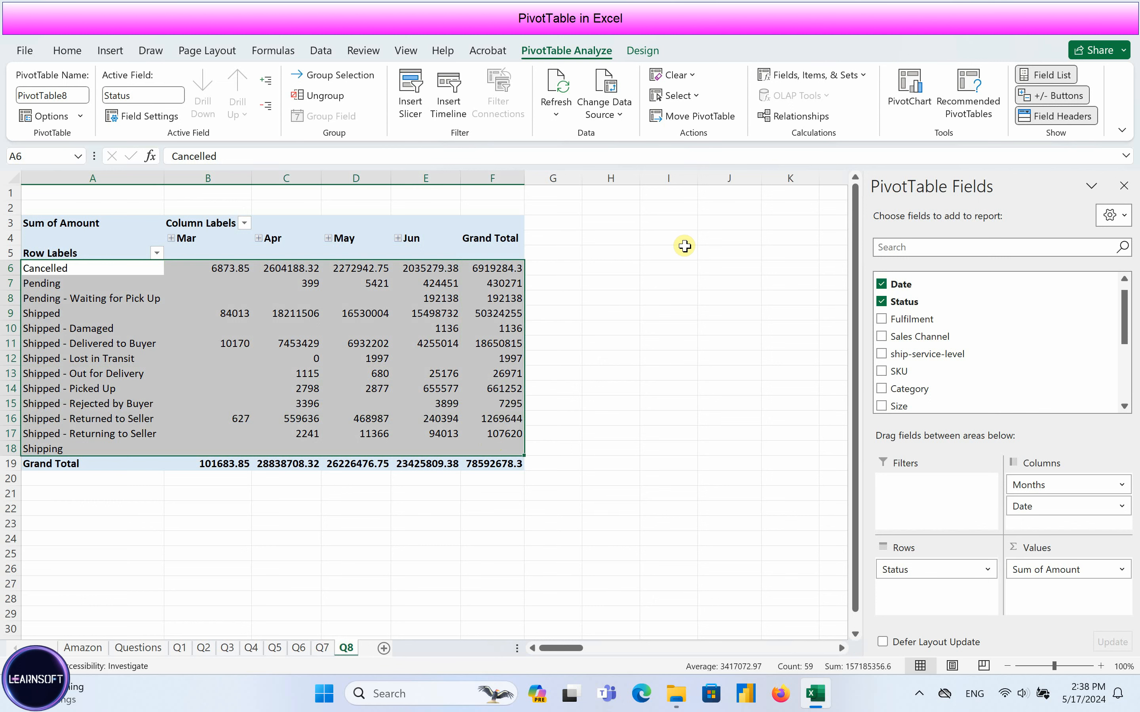
pyautogui.click(907, 104)
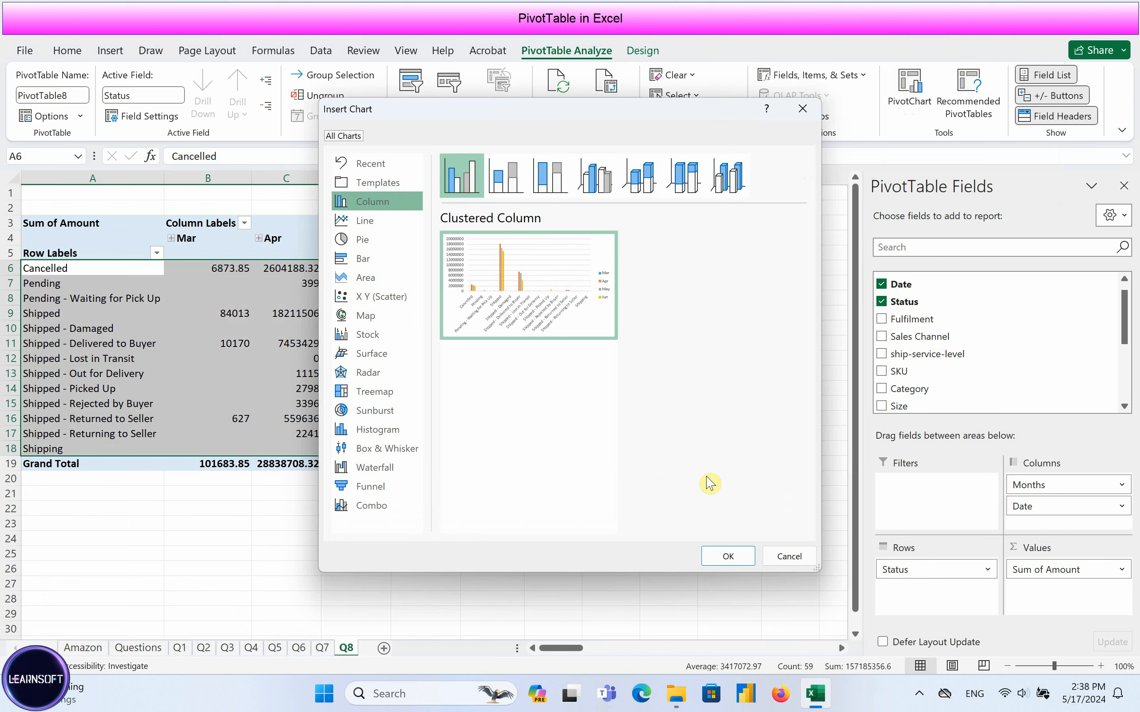
pyautogui.click(728, 556)
pyautogui.moveTo(586, 522); pyautogui.dragTo(822, 633)
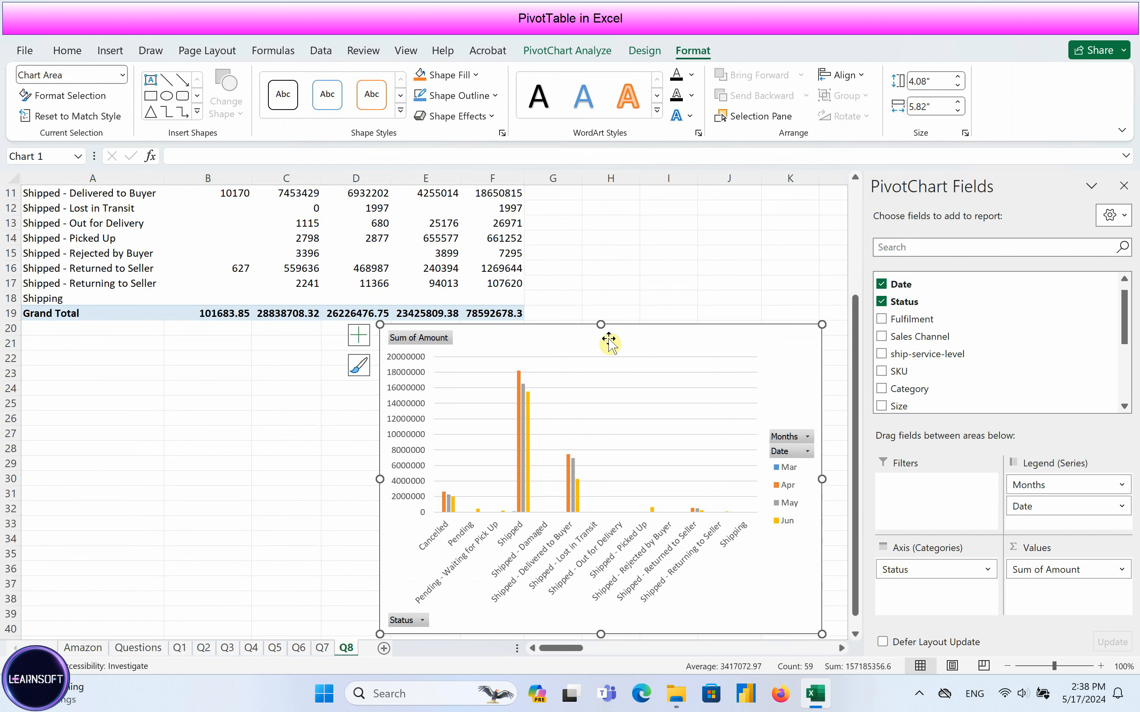
pyautogui.click(655, 268)
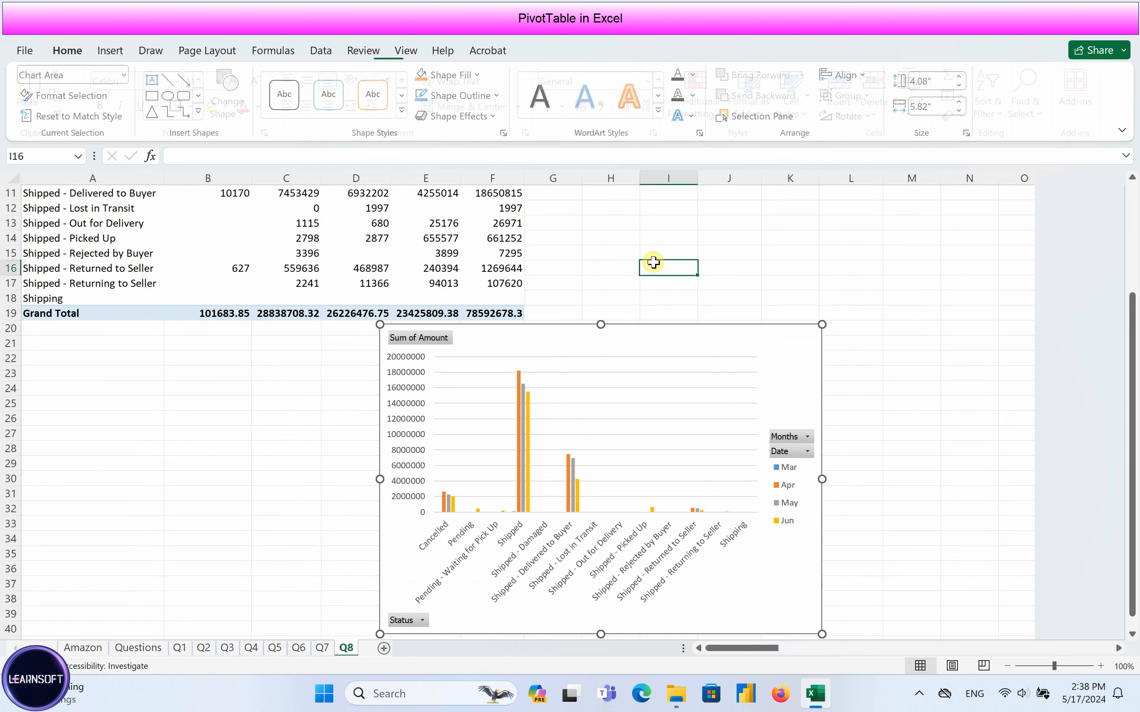
# Move the Q8 PivotChart beside the PivotTable, near the upper rows of the sheet
pyautogui.scroll(2, 656, 267)
pyautogui.click(706, 453)
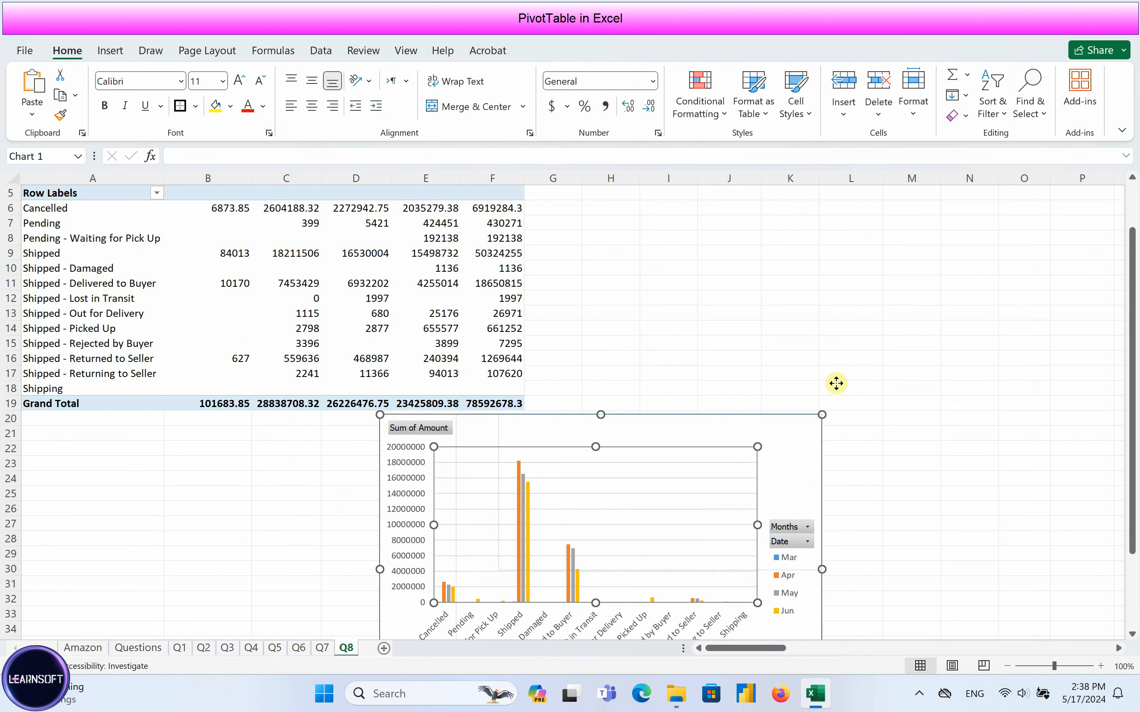
pyautogui.click(717, 454)
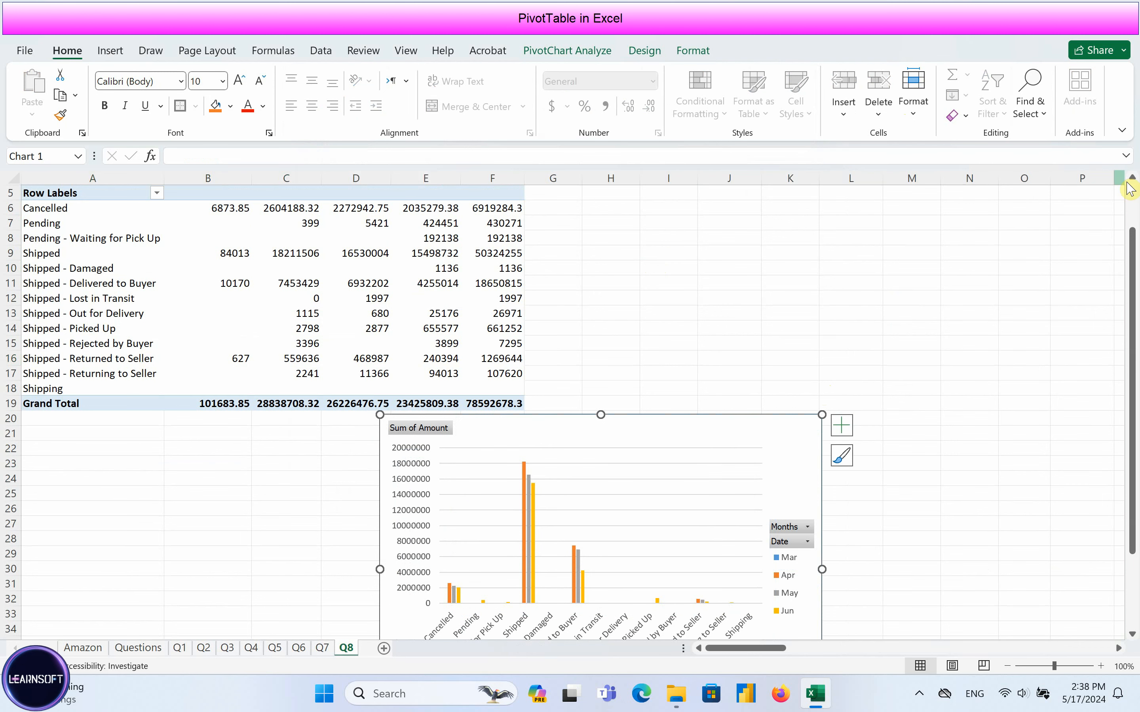
pyautogui.moveTo(748, 426); pyautogui.dragTo(963, 211)
pyautogui.scroll(2, 951, 255)
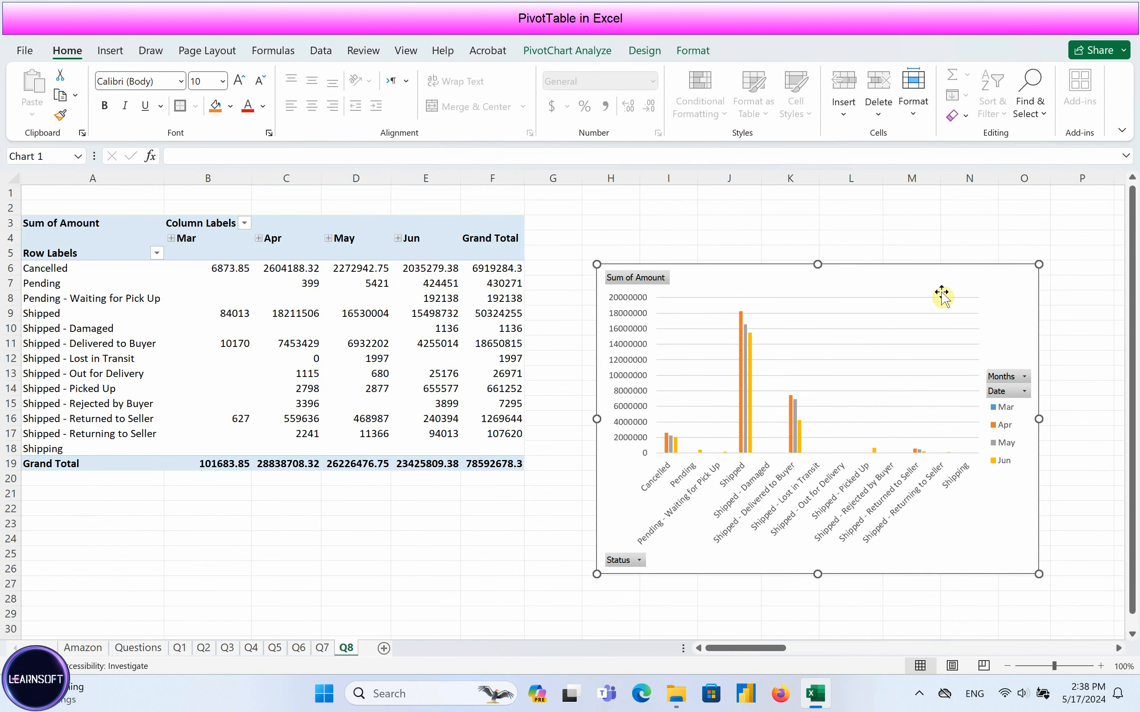
pyautogui.moveTo(940, 292); pyautogui.dragTo(929, 226)
# Select the Q9 row on the Questions sheet and insert a PivotTable from the Amazon sheet's Table1 on a new worksheet
pyautogui.click(139, 648)
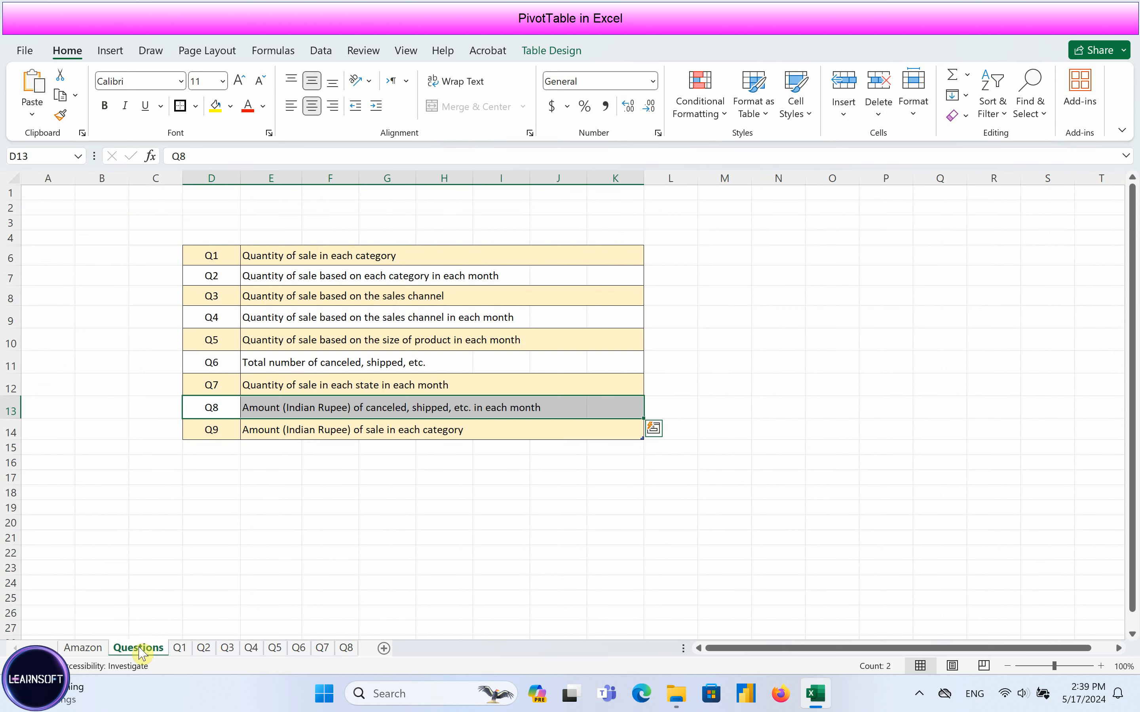
pyautogui.moveTo(212, 426); pyautogui.dragTo(624, 425)
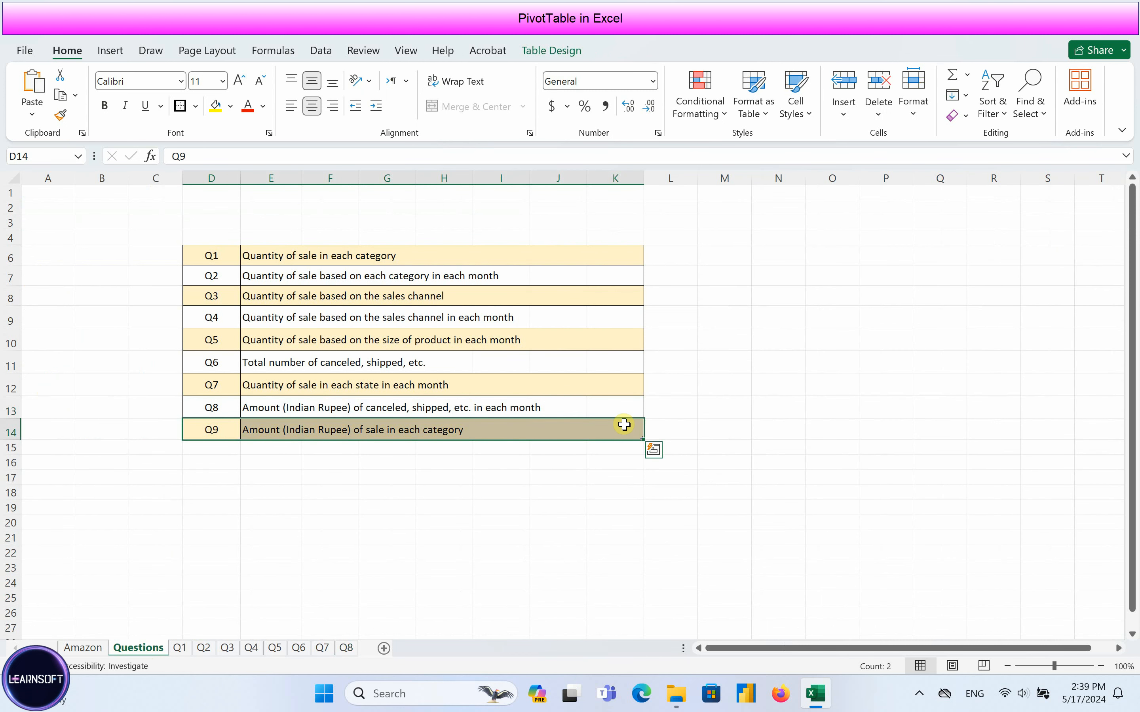
pyautogui.click(86, 649)
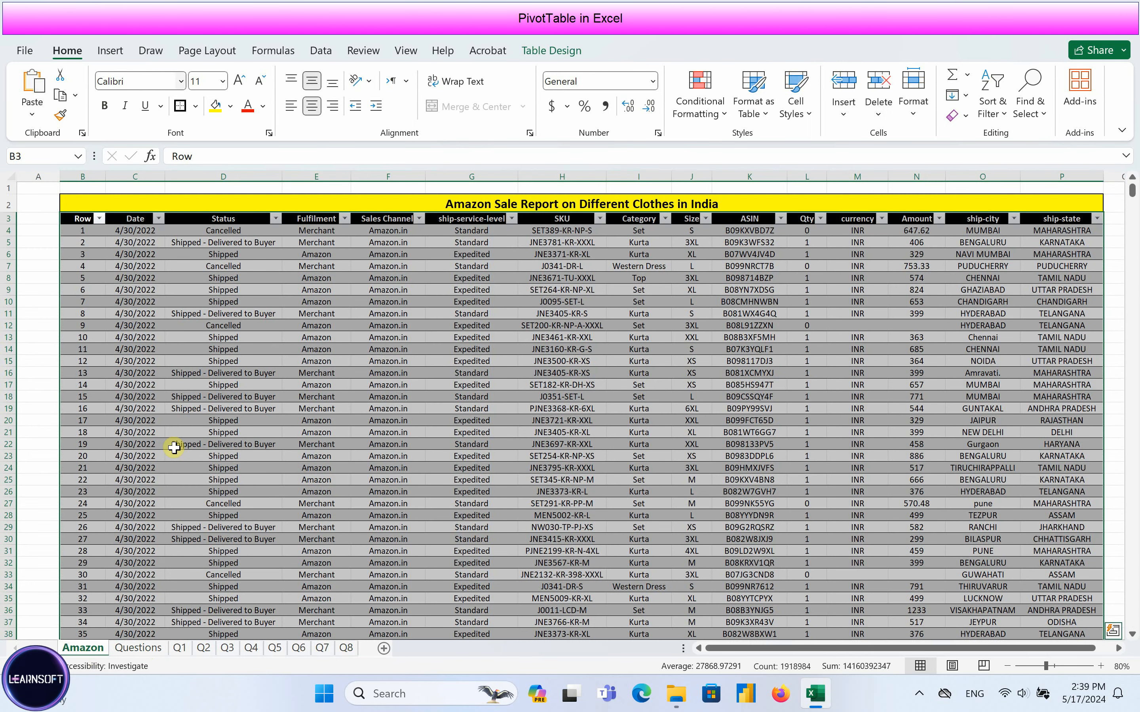
pyautogui.click(108, 51)
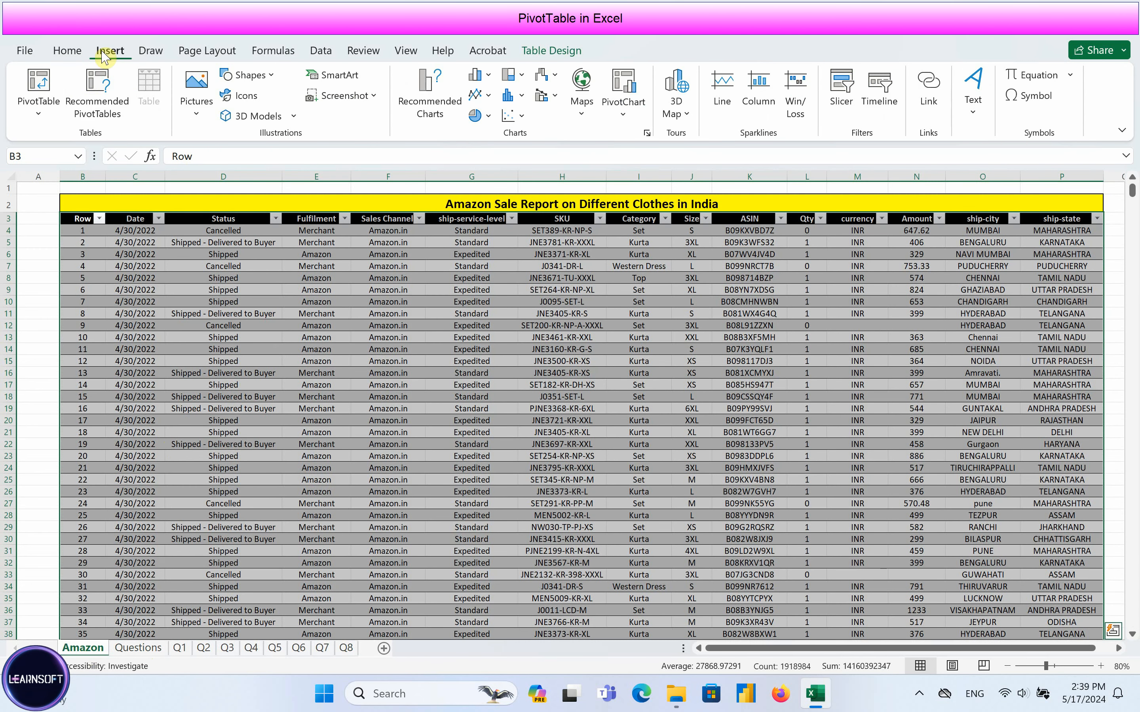
pyautogui.click(39, 84)
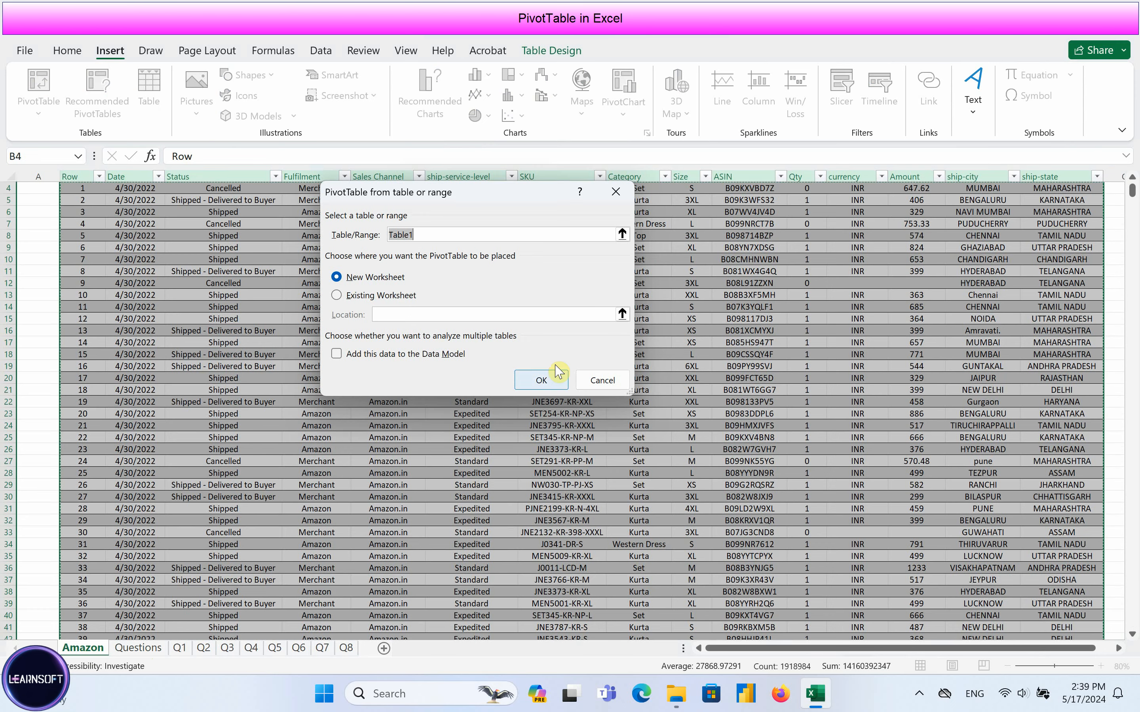
pyautogui.click(541, 381)
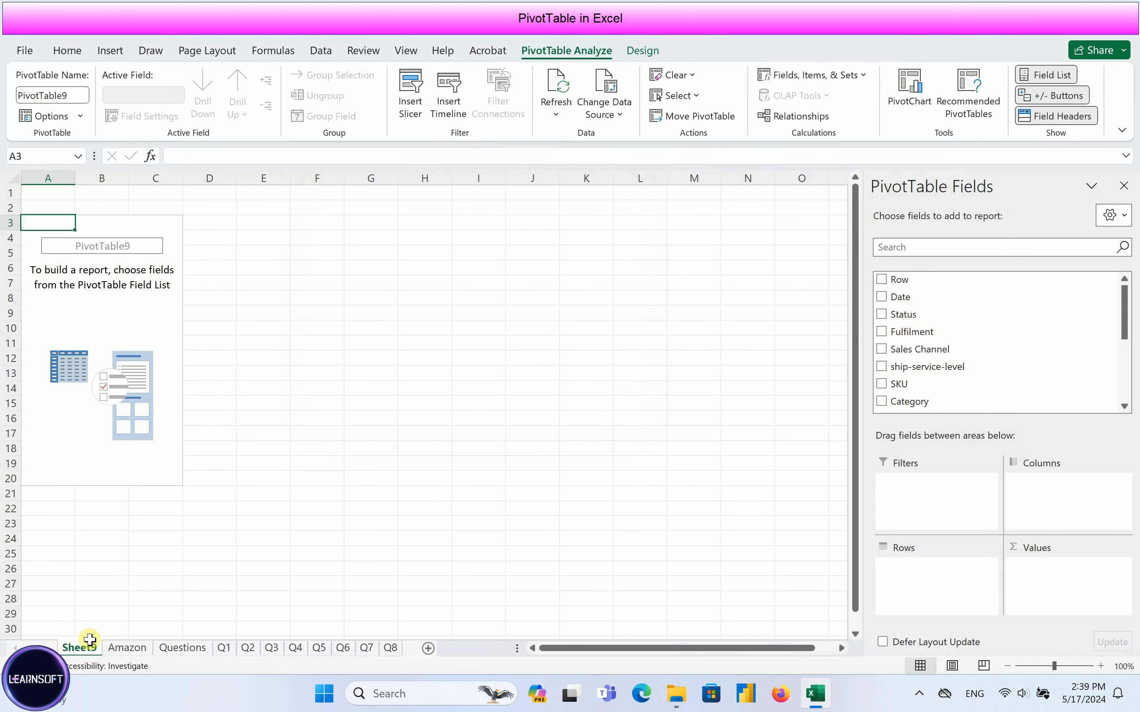
# Move Sheet9 after the Q8 sheet and rename it Q9
pyautogui.moveTo(179, 657); pyautogui.dragTo(414, 648)
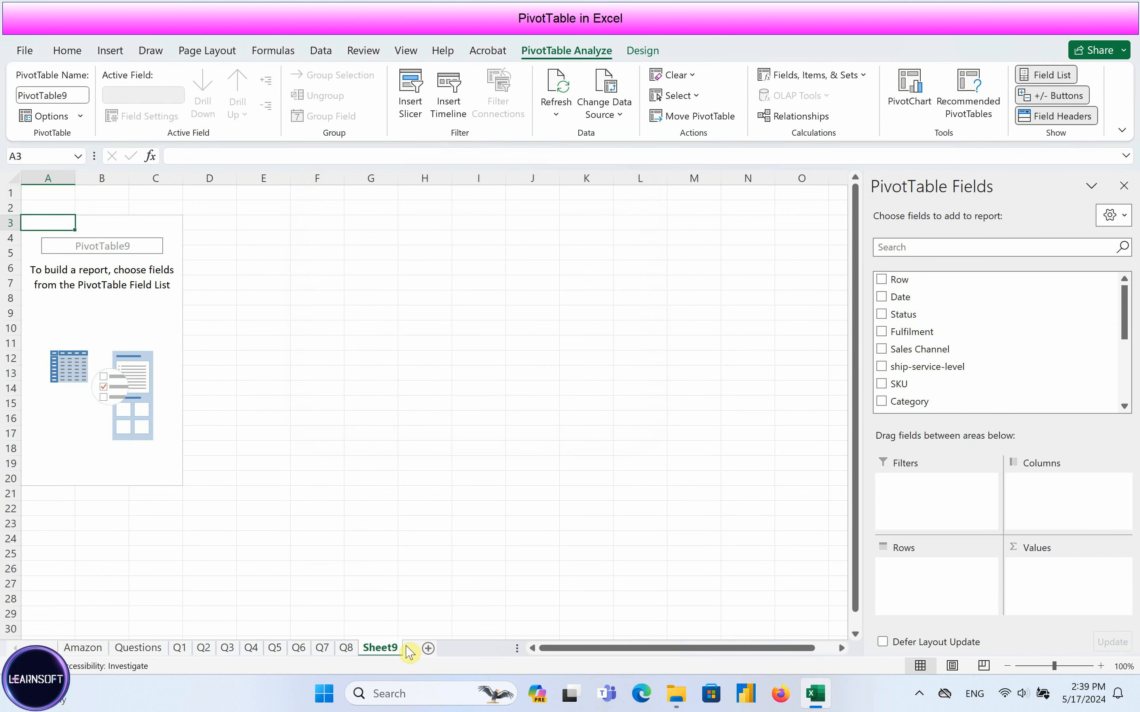
pyautogui.rightClick(387, 652)
pyautogui.click(426, 469)
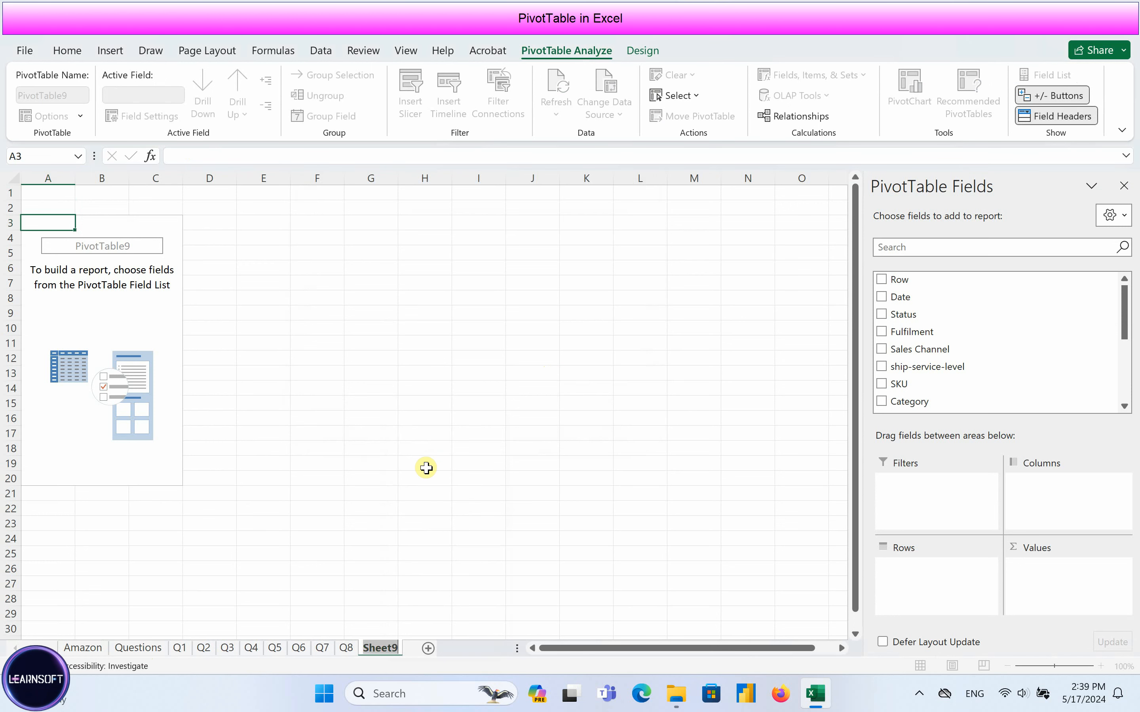
pyautogui.write('Q9')
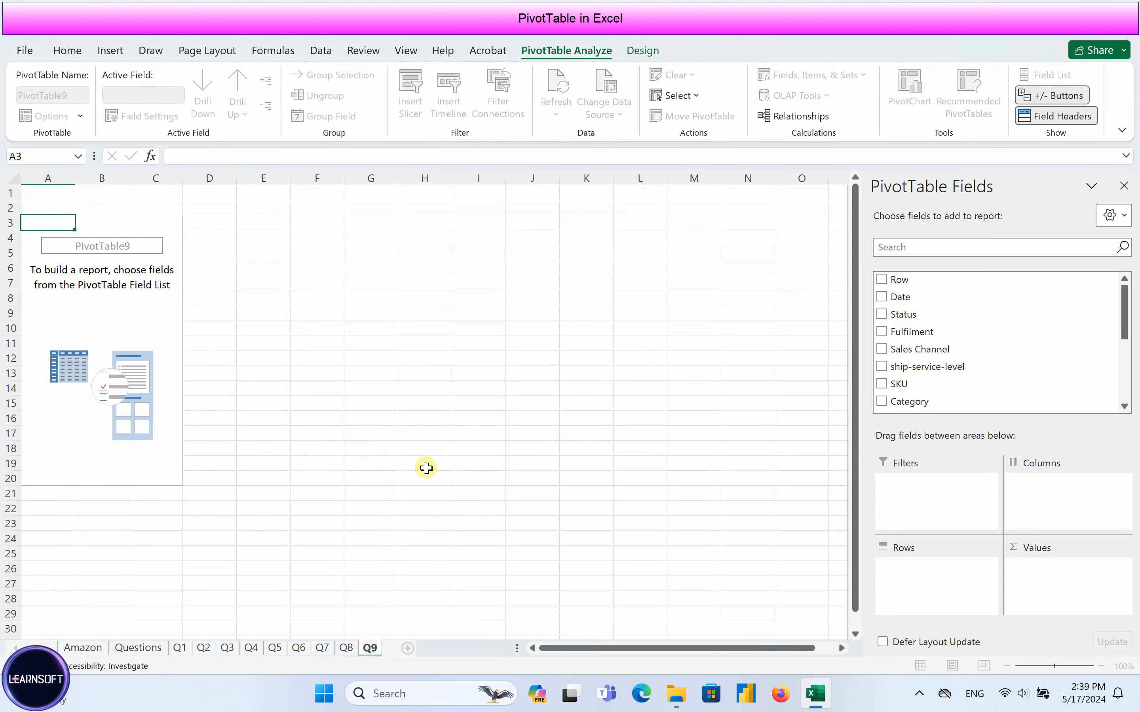
pyautogui.press('Return')
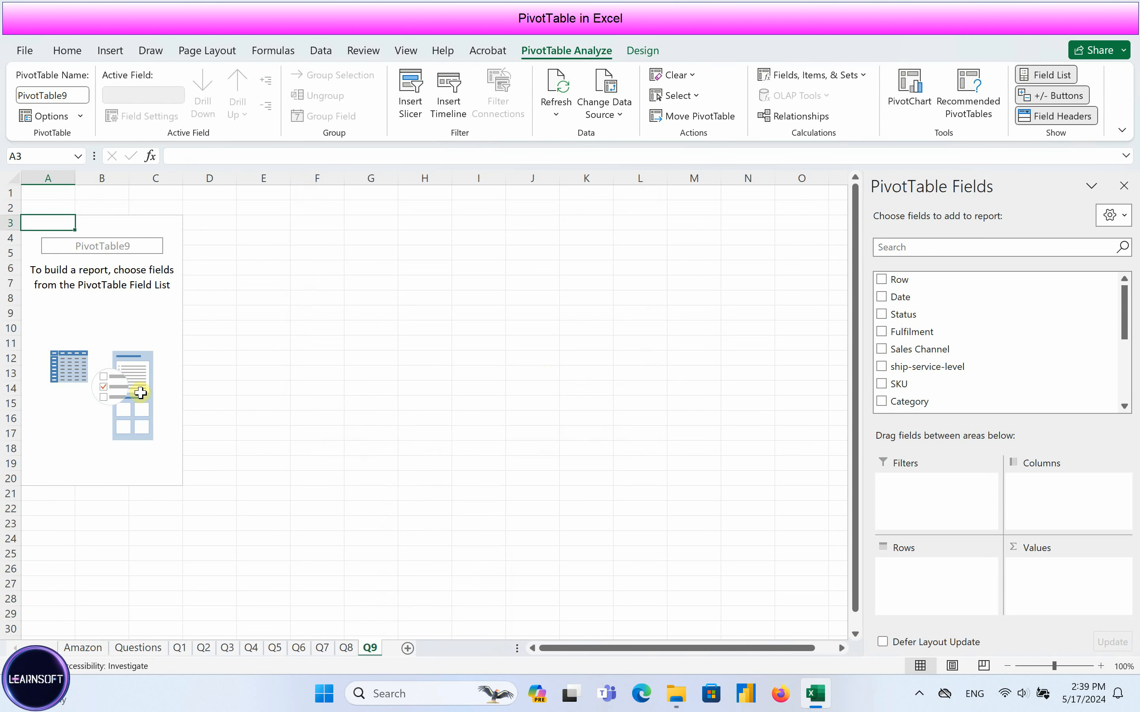
# Build the Q9 PivotTable with Amount summed as values and Category as rows
pyautogui.click(109, 285)
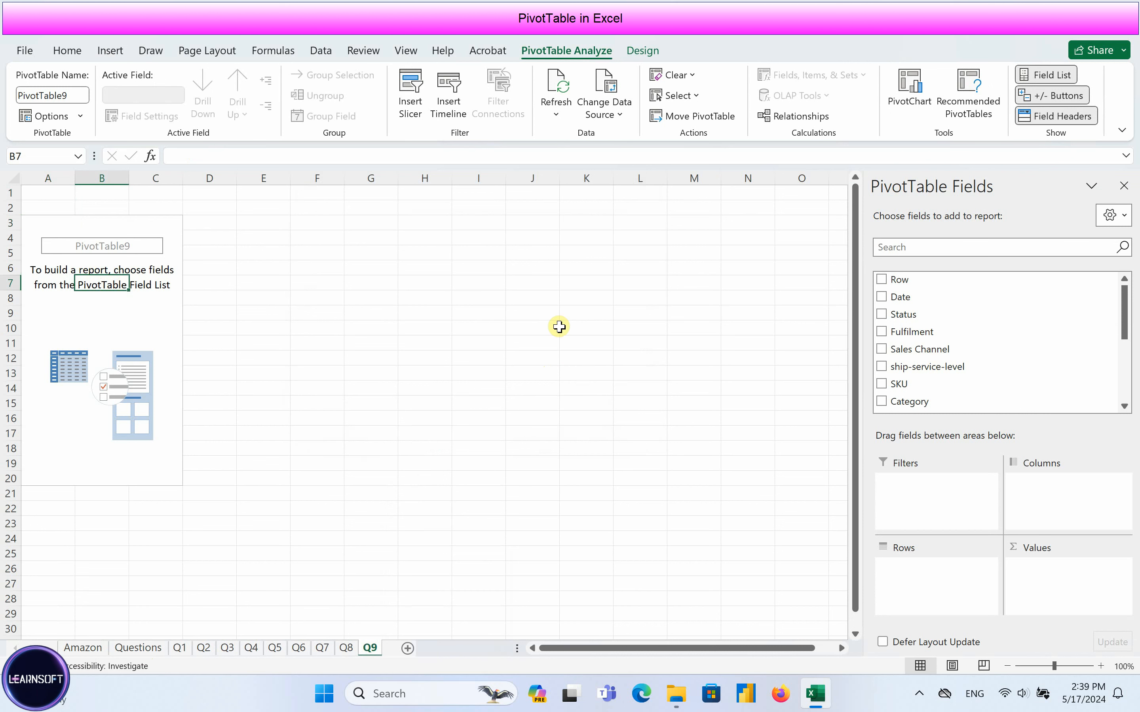
pyautogui.moveTo(1126, 311); pyautogui.dragTo(1132, 374)
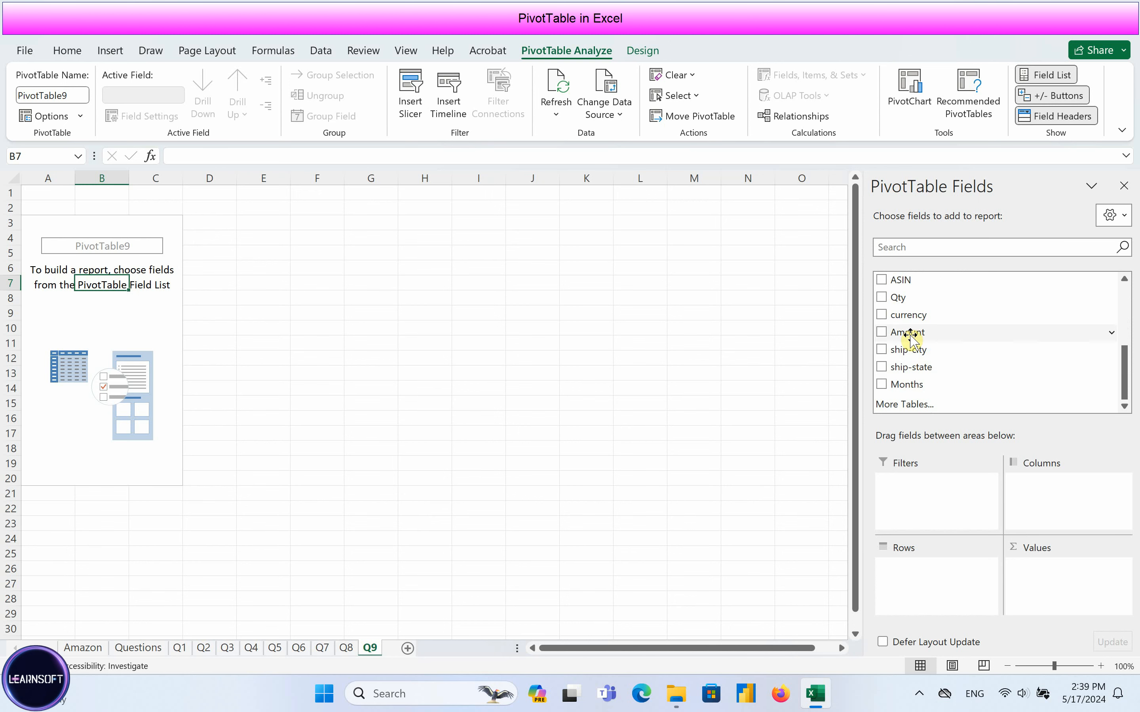
pyautogui.moveTo(910, 332); pyautogui.dragTo(1065, 574)
pyautogui.moveTo(1124, 377); pyautogui.dragTo(1125, 325)
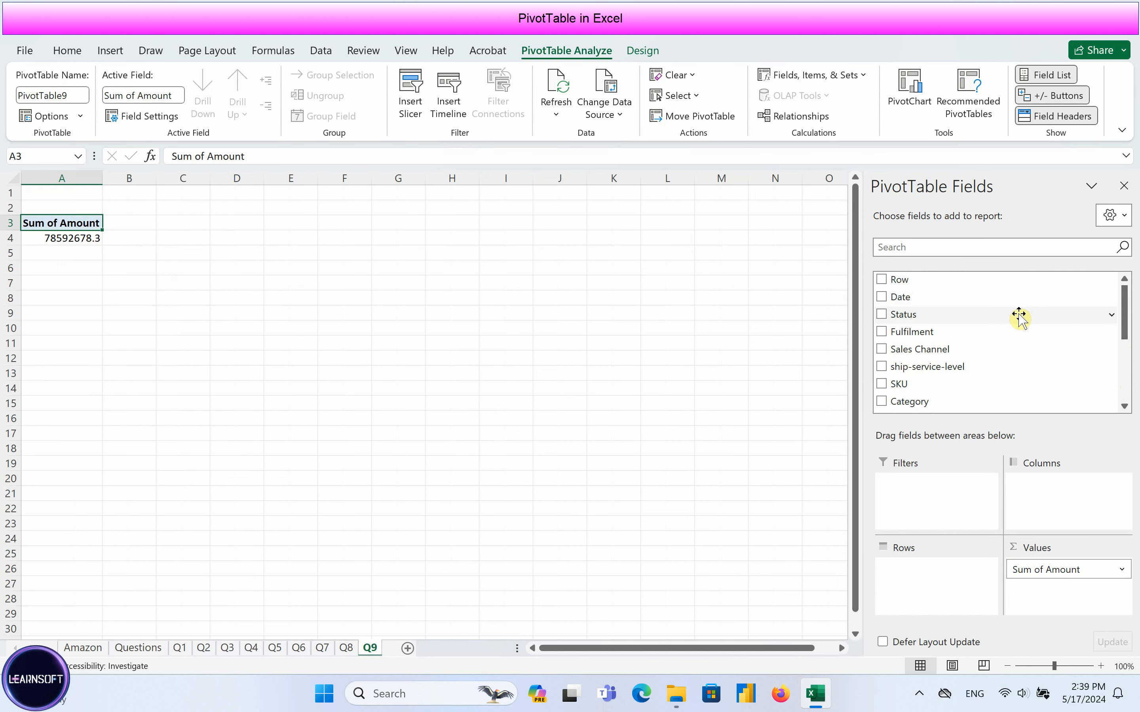
pyautogui.scroll(-2, 1032, 346)
pyautogui.moveTo(957, 366); pyautogui.dragTo(963, 581)
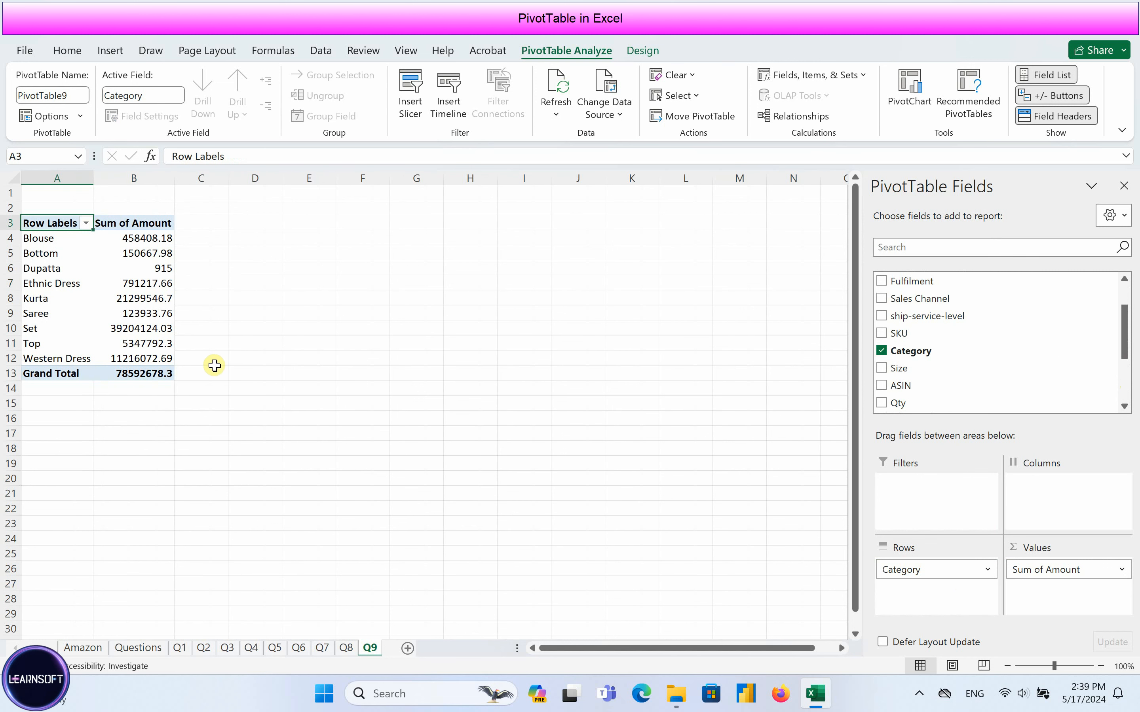
# Insert a clustered column PivotChart of amount by category, enlarge it to about 4.09" by 6.96" and place it beside the PivotTable
pyautogui.moveTo(50, 238); pyautogui.dragTo(157, 359)
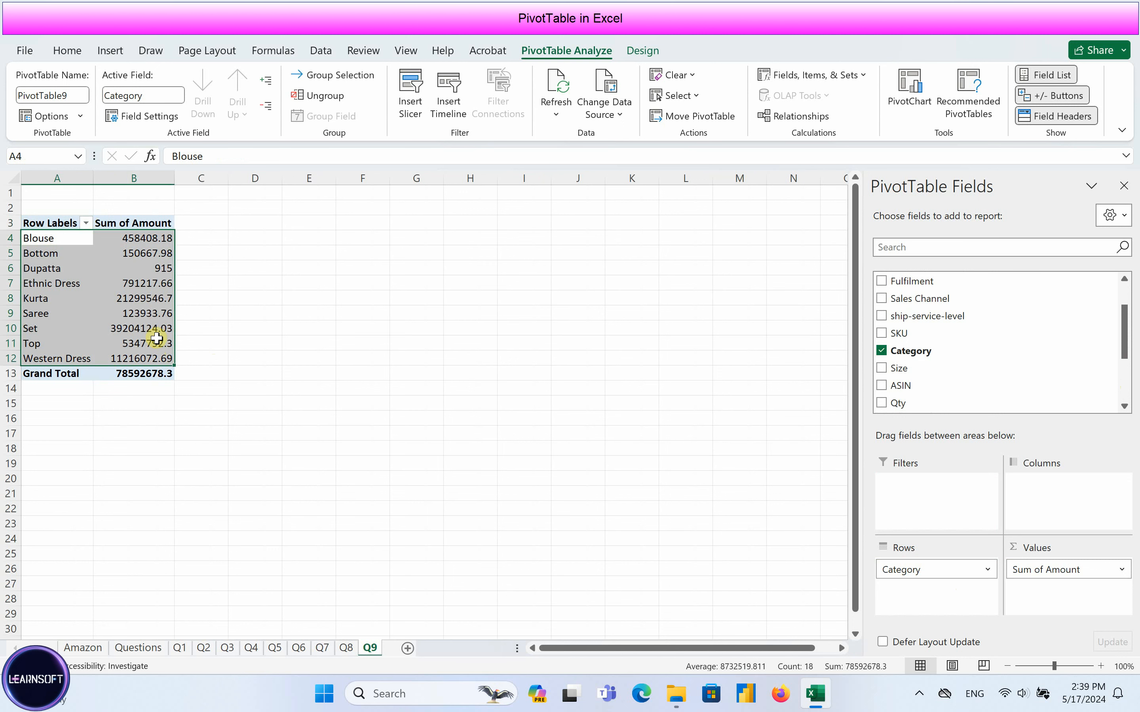
pyautogui.click(923, 84)
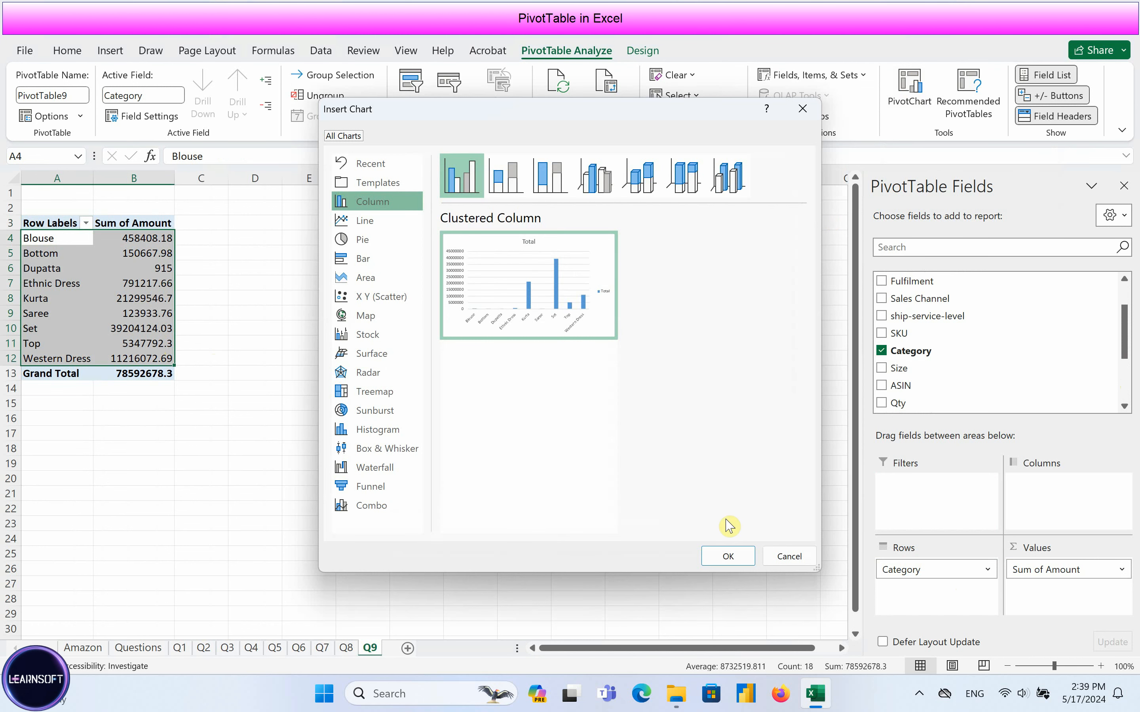
pyautogui.click(728, 557)
pyautogui.moveTo(525, 303); pyautogui.dragTo(515, 237)
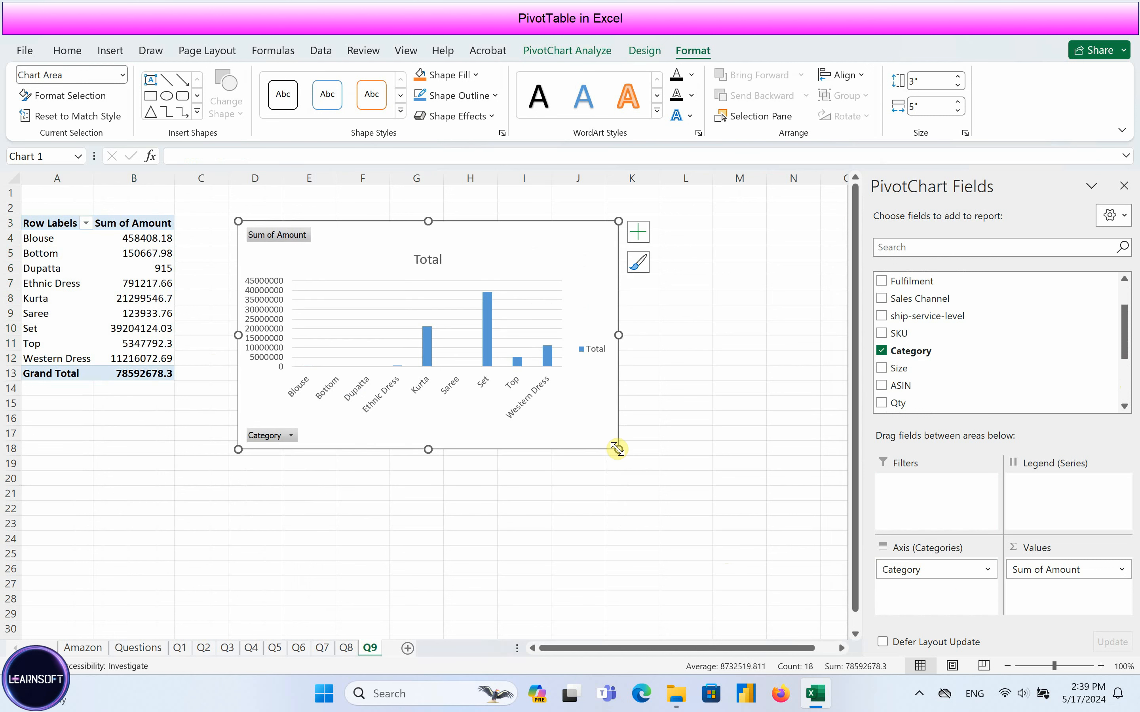
pyautogui.moveTo(613, 448); pyautogui.dragTo(759, 527)
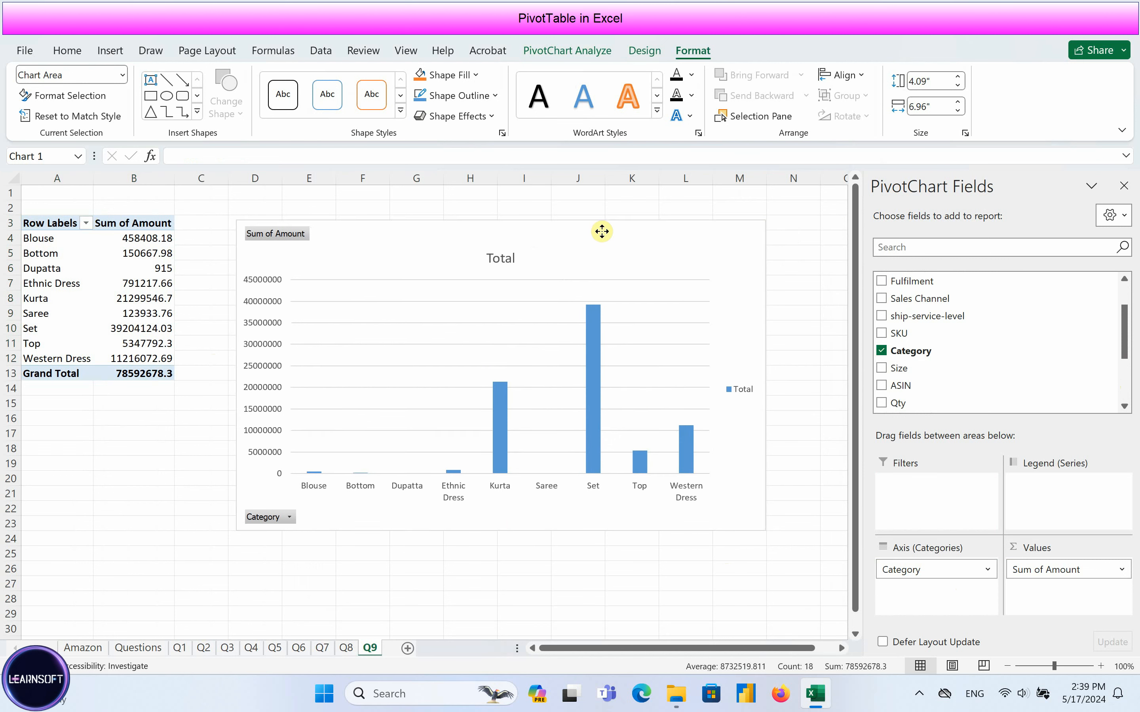
pyautogui.moveTo(600, 230); pyautogui.dragTo(581, 212)
pyautogui.press('Escape')
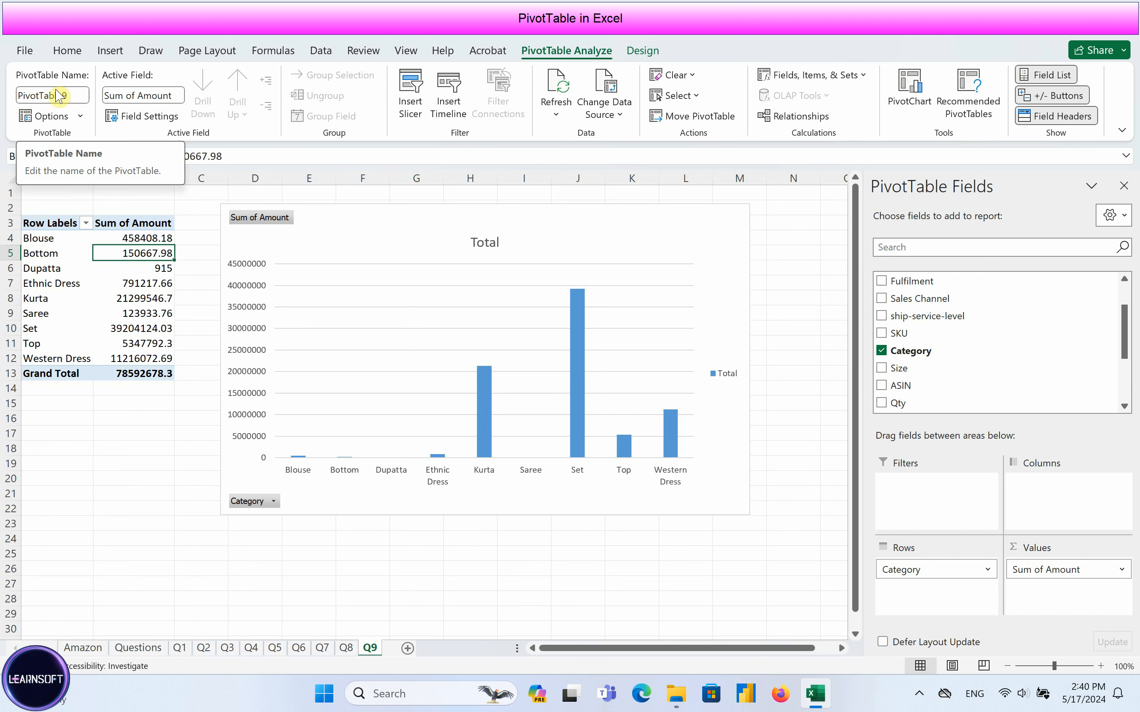
# Review the Q9 PivotTable's options for layout and format, totals and filters, display and printing
pyautogui.click(81, 117)
pyautogui.click(56, 138)
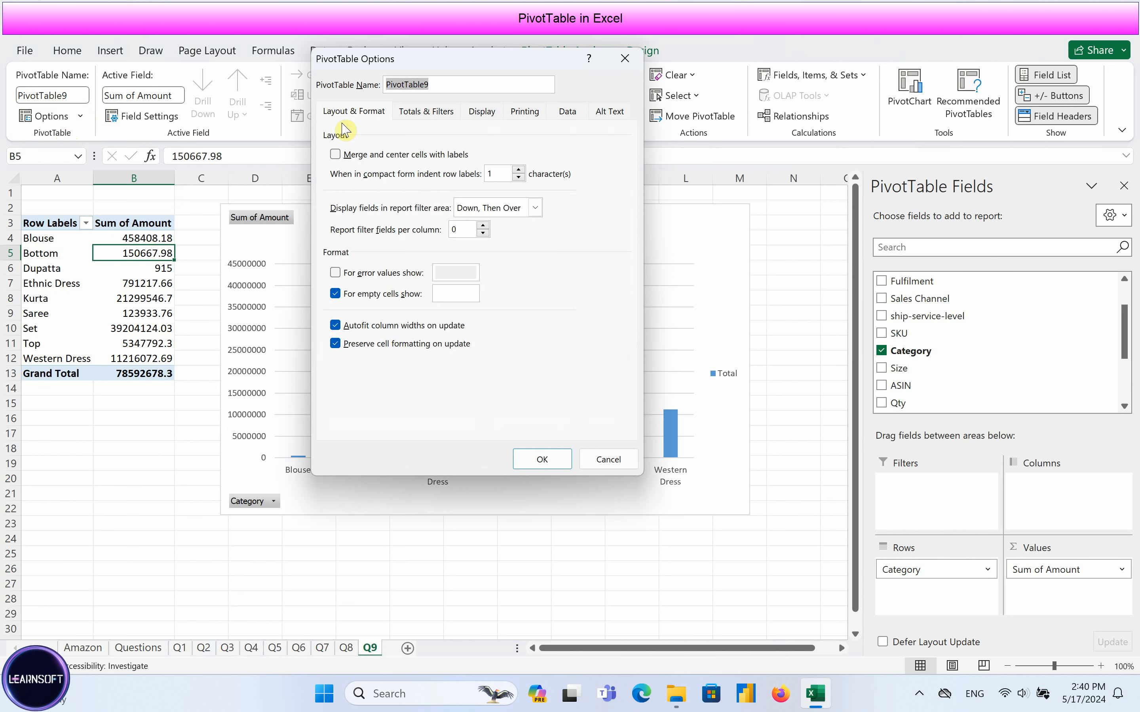
pyautogui.click(426, 113)
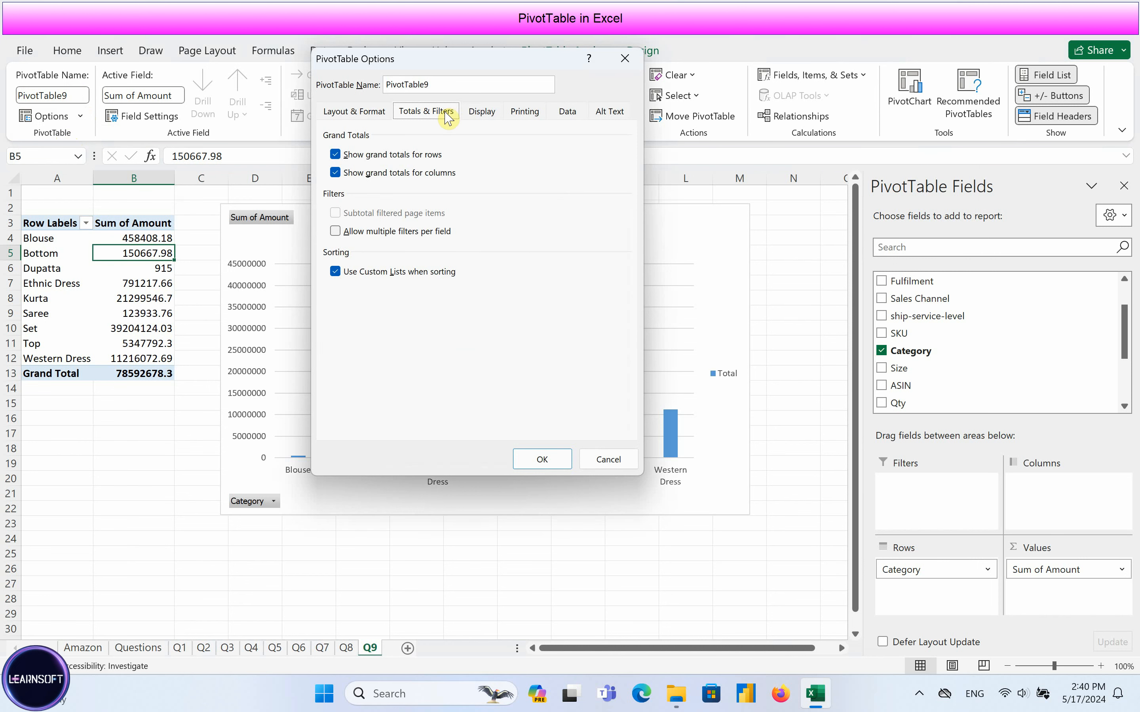
pyautogui.click(485, 113)
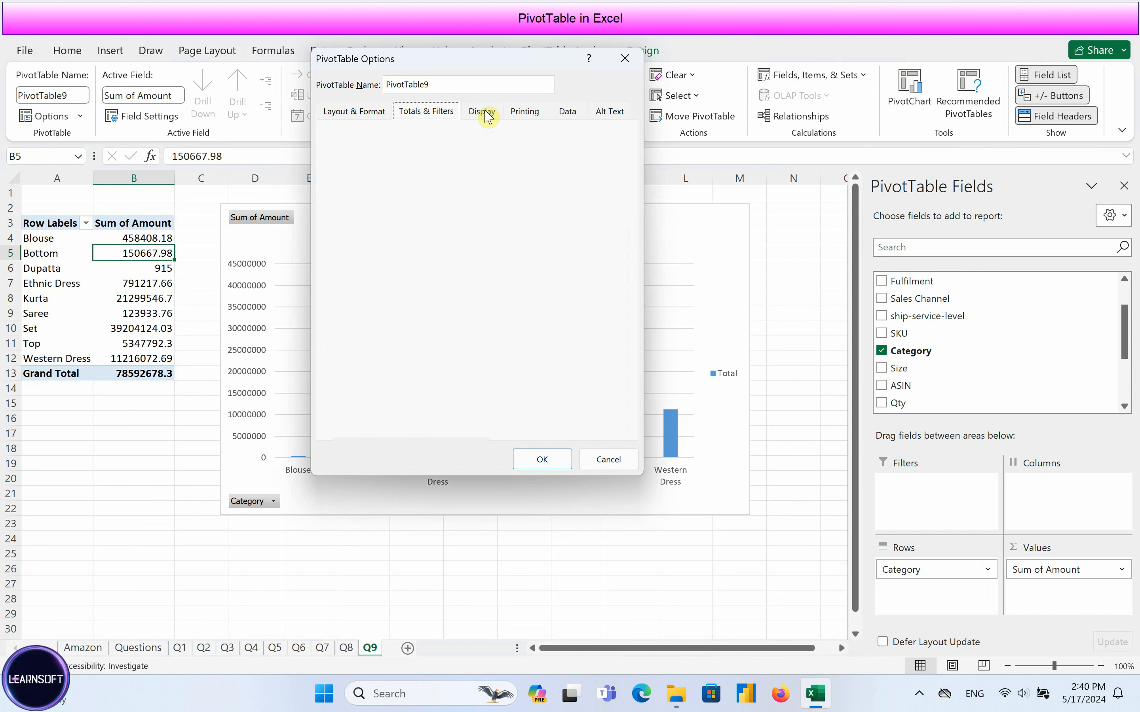
pyautogui.click(532, 114)
pyautogui.click(625, 58)
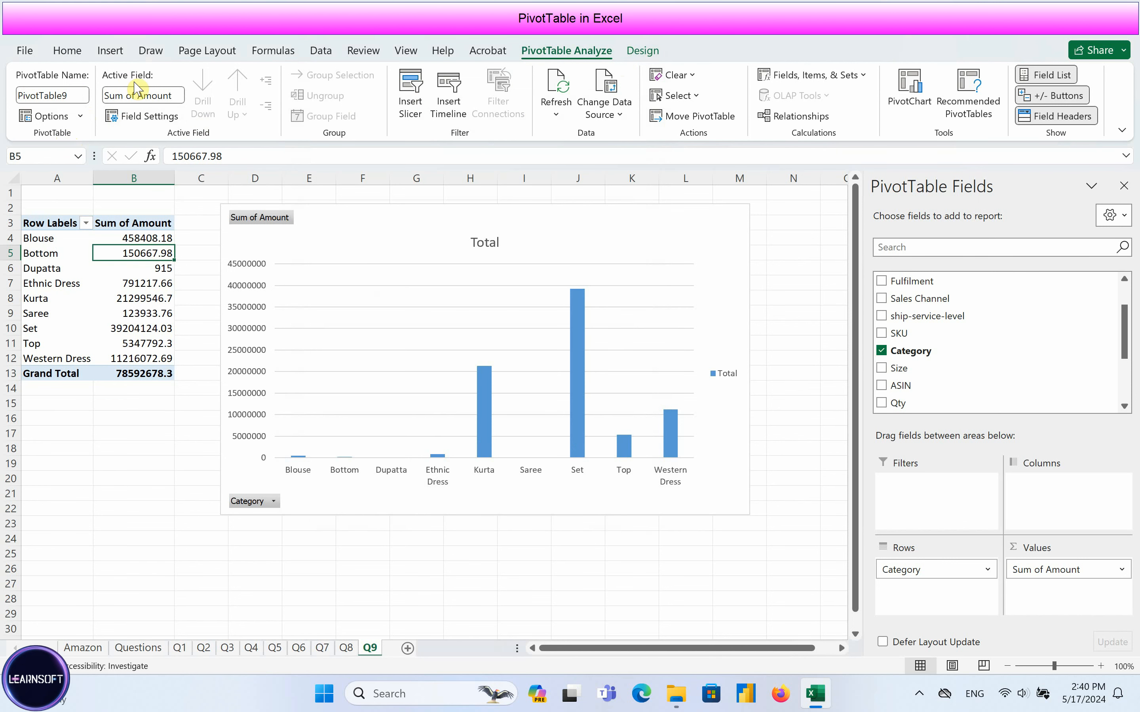
# Examine the summary calculation choices in the Sum of Amount value field settings, keeping Sum
pyautogui.click(146, 117)
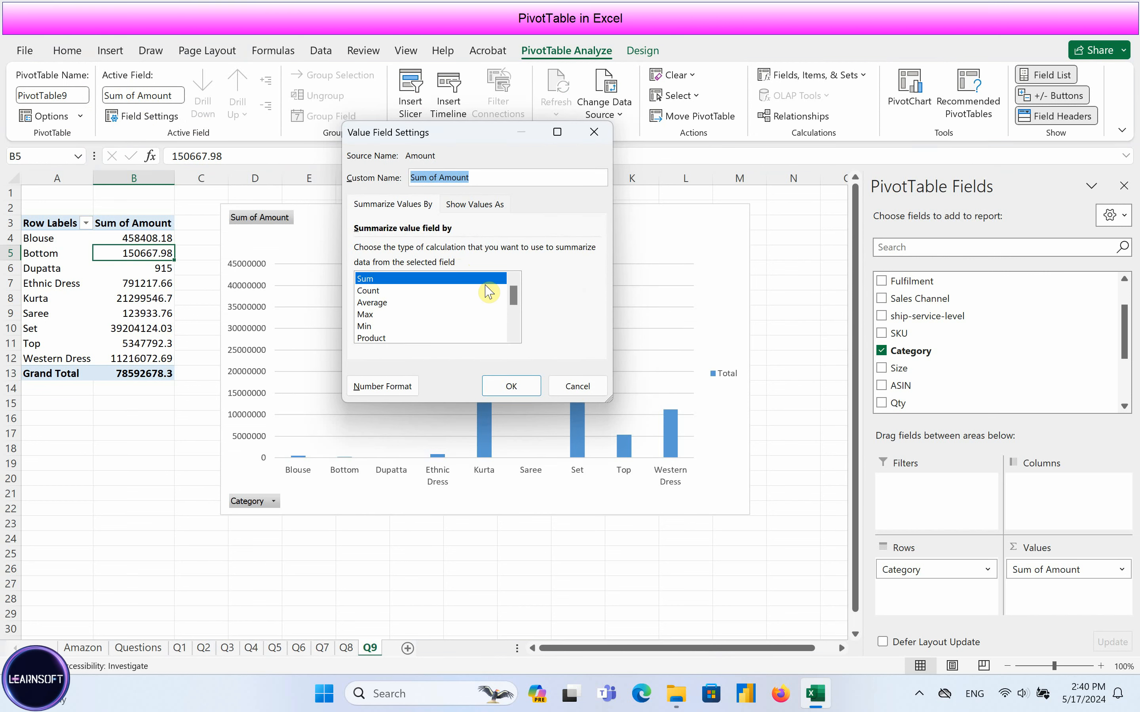
pyautogui.moveTo(514, 295)
pyautogui.mouseDown()
pyautogui.moveTo(517, 321)
pyautogui.moveTo(523, 299)
pyautogui.mouseUp()
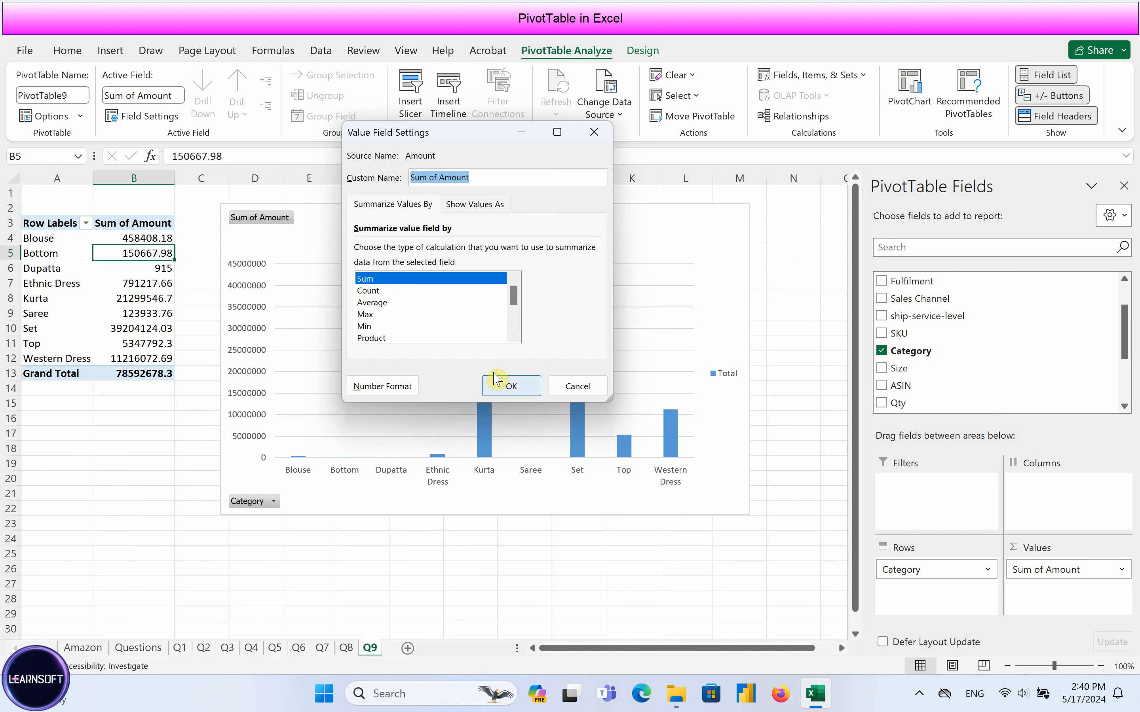
pyautogui.click(513, 387)
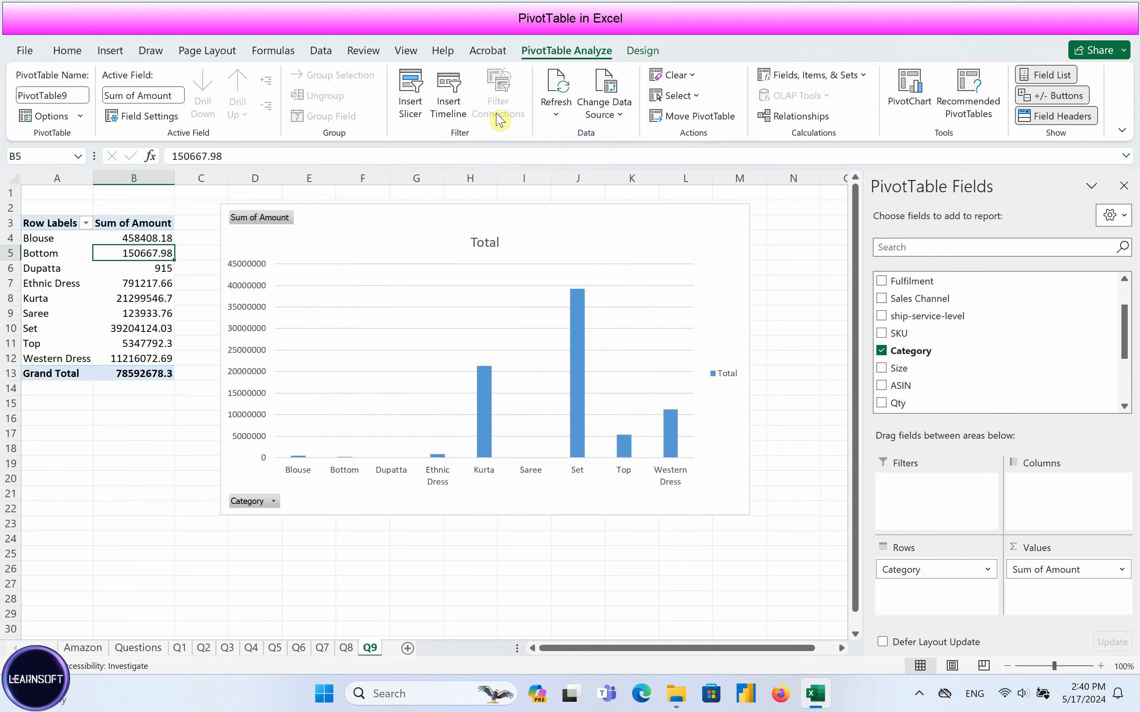
# Refresh the Q9 PivotTable and inspect its data source settings, leaving Table1 as the source
pyautogui.click(558, 89)
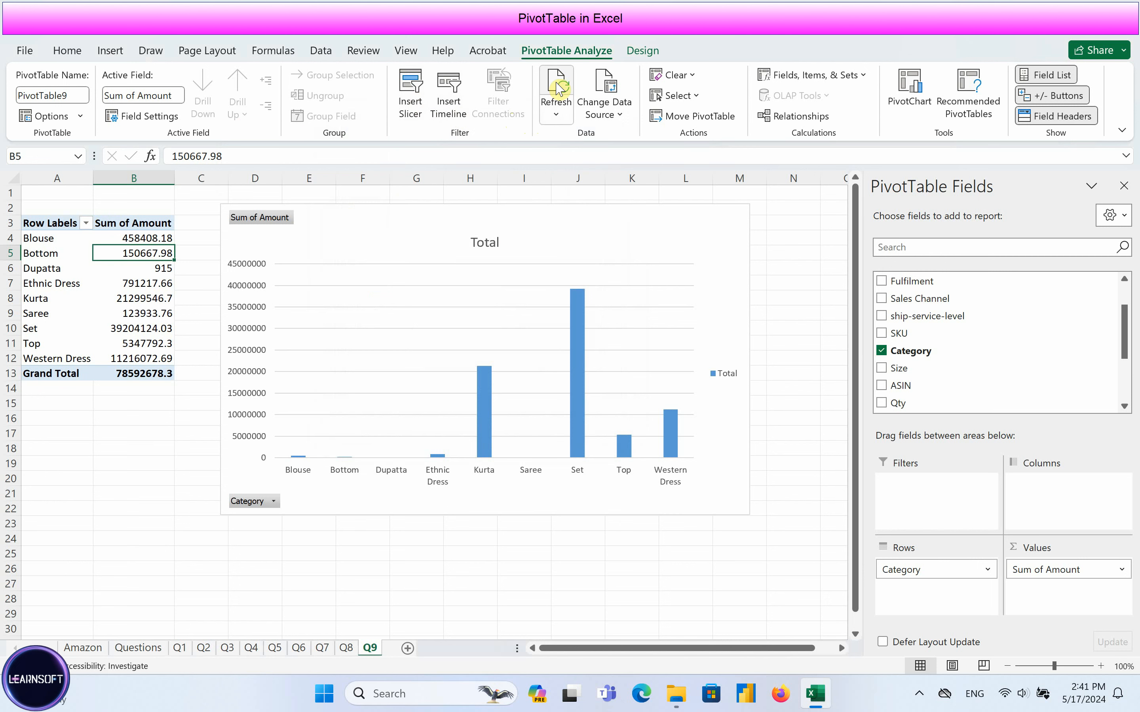
pyautogui.click(612, 113)
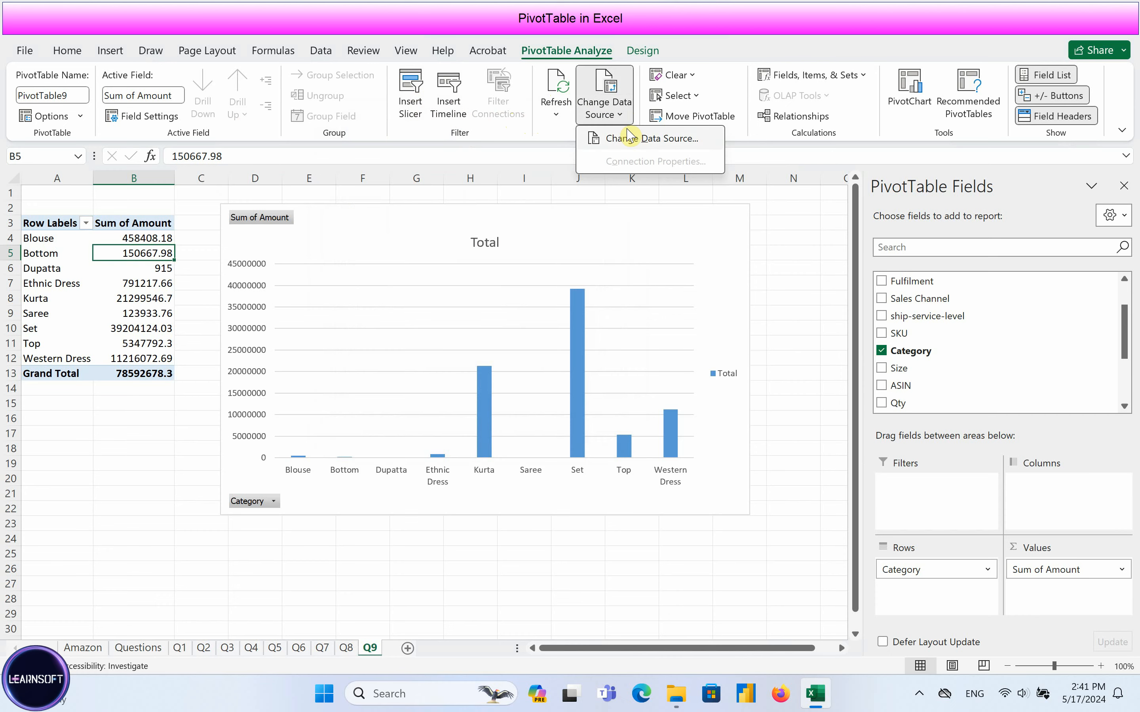
pyautogui.click(629, 141)
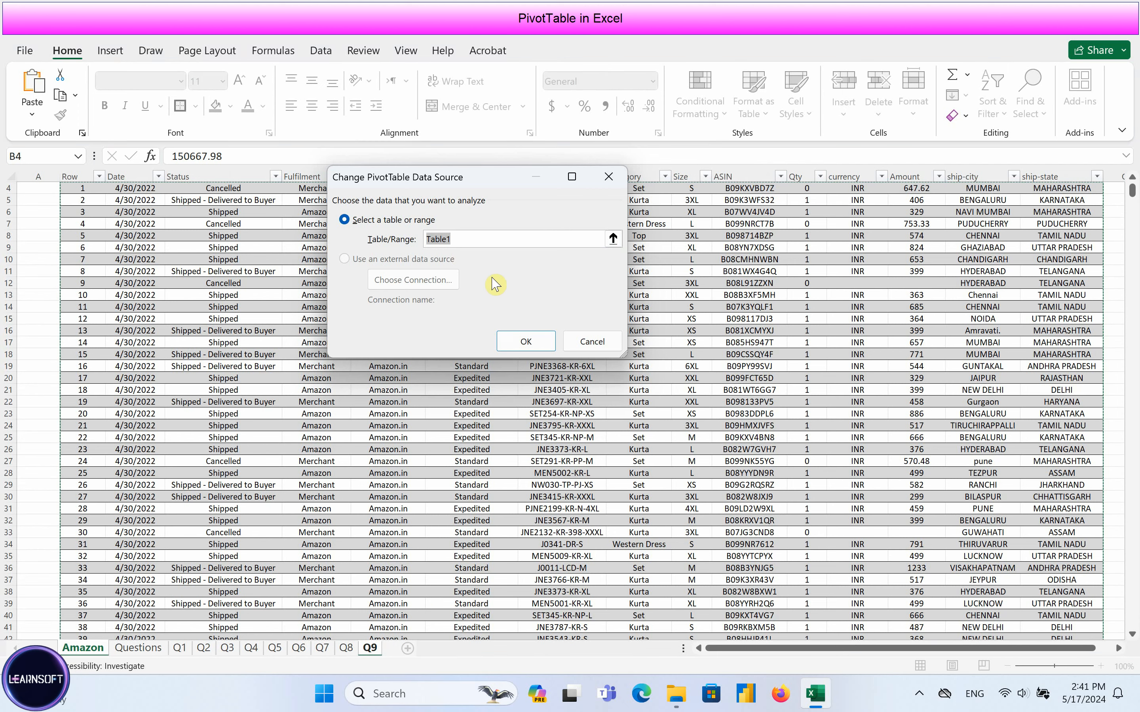
pyautogui.click(594, 342)
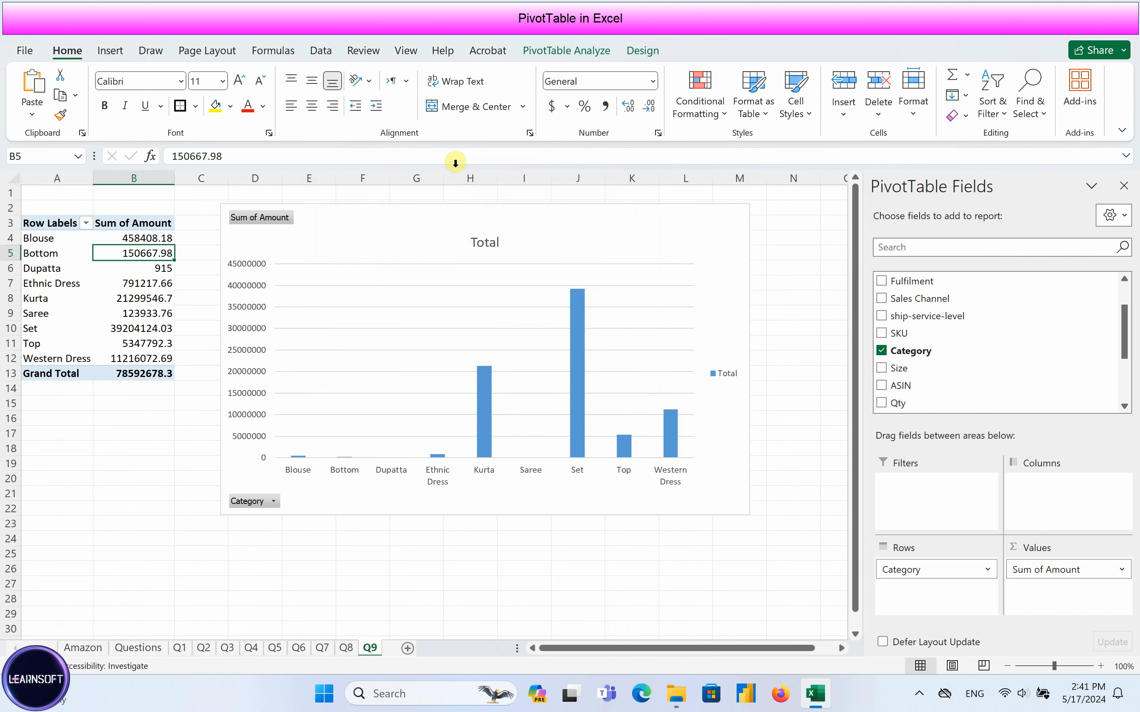
pyautogui.click(559, 55)
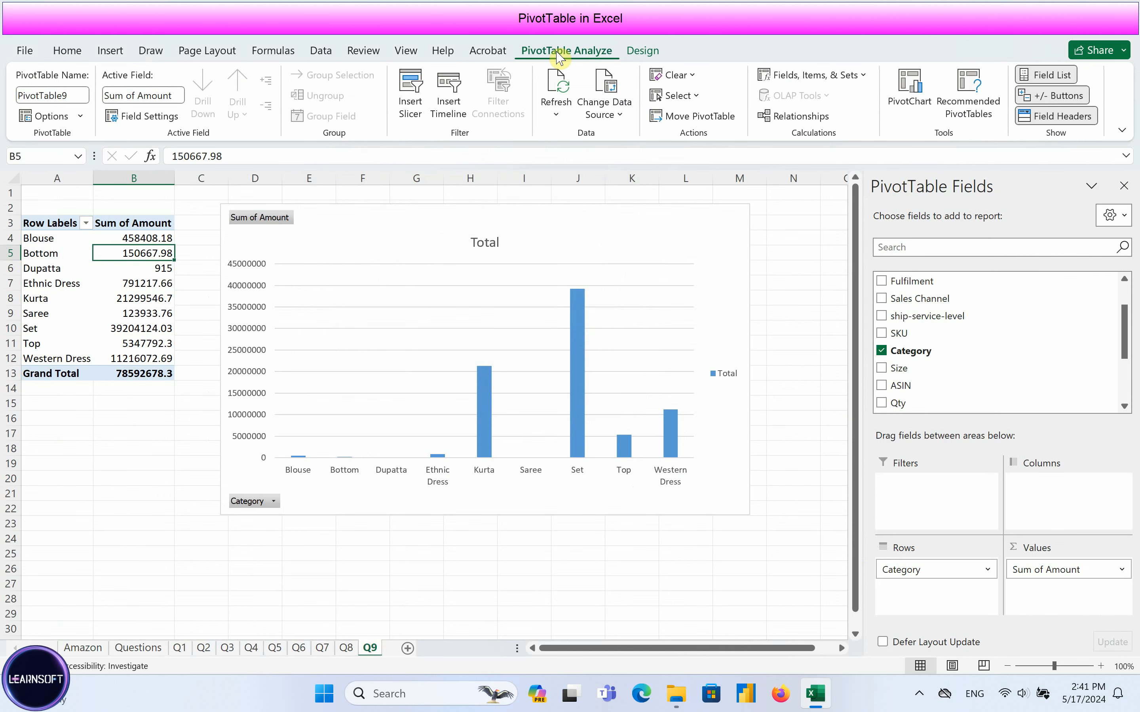